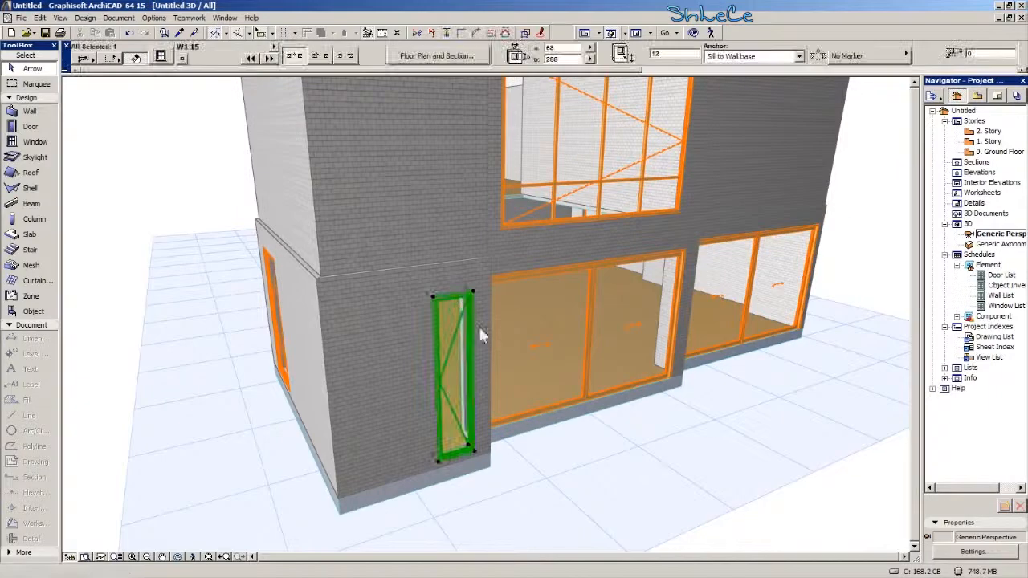
middle_click_drag(535, 417, 534, 410, "shift")
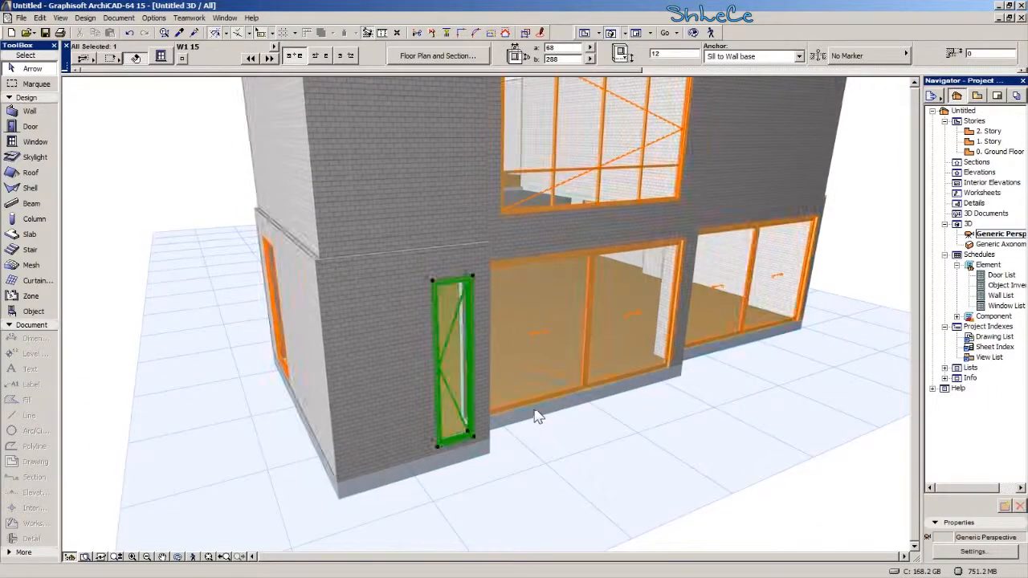
right_click(452, 337)
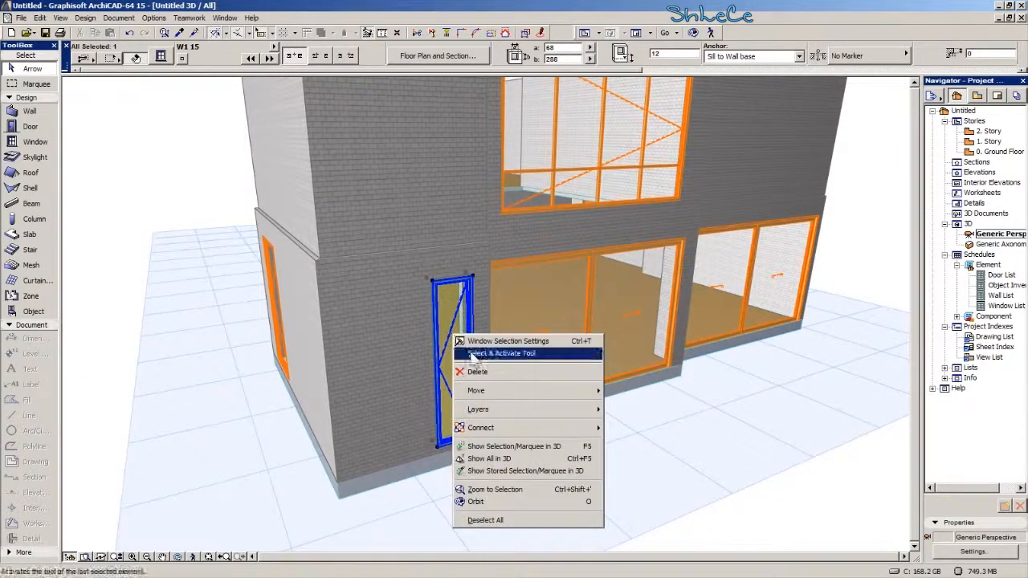
mouse_move(518, 397)
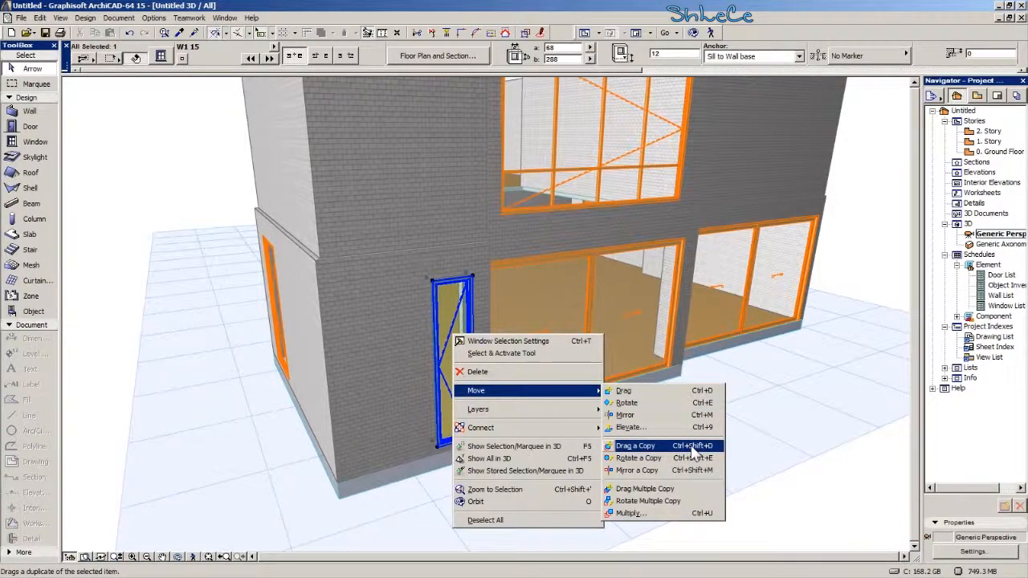
left_click(648, 392)
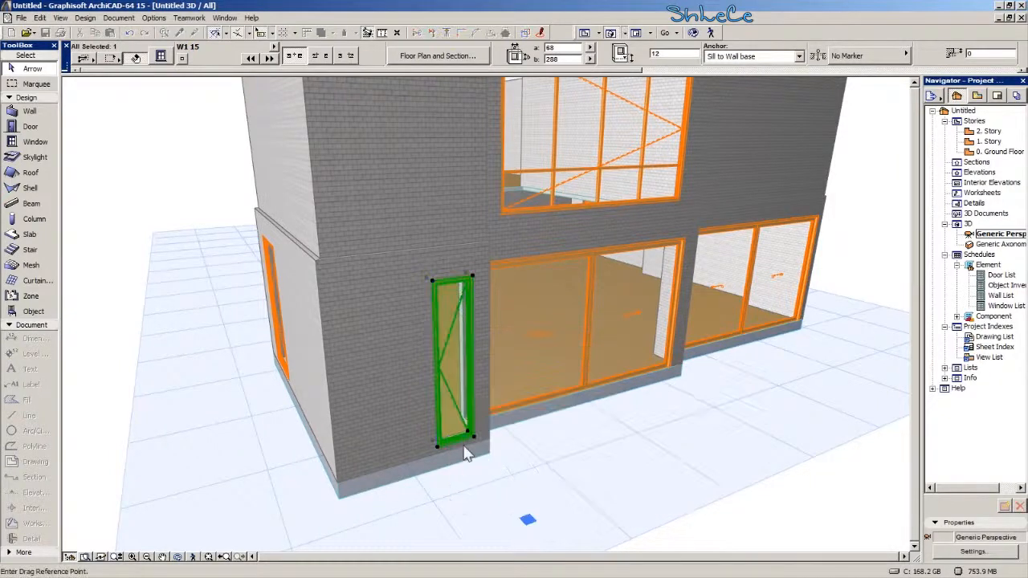
scroll(476, 459, "up", 5)
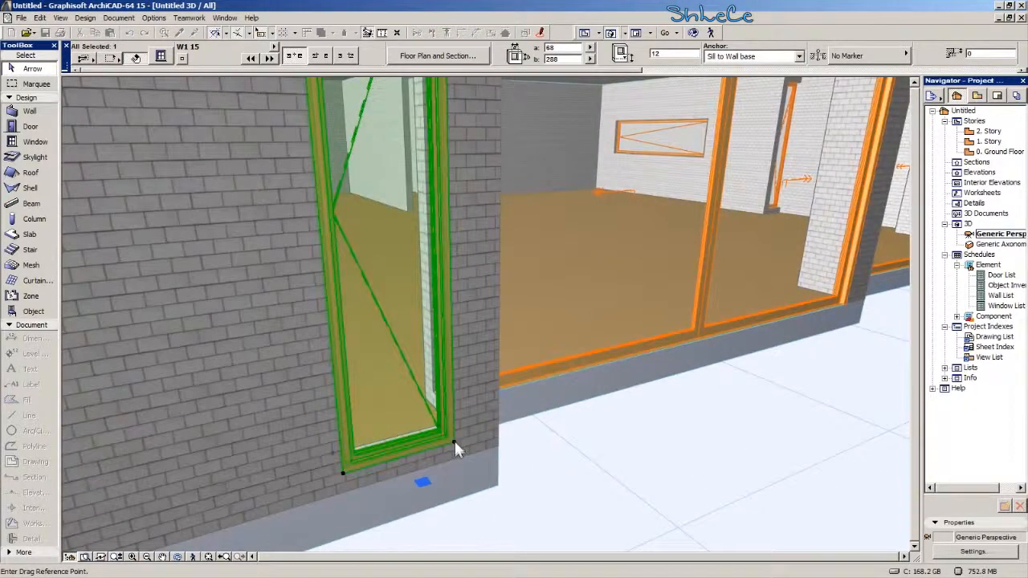
left_click(455, 442)
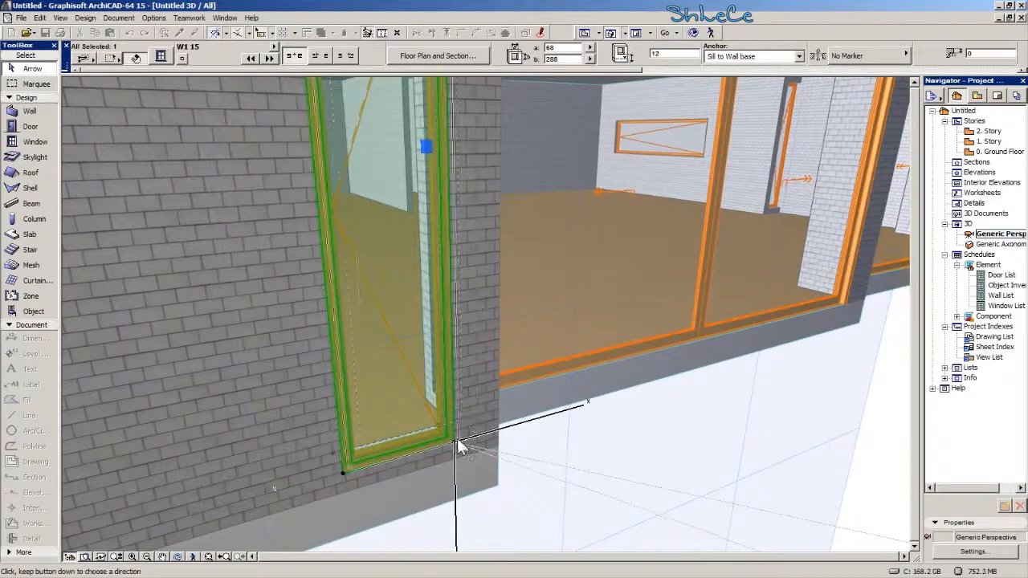
left_click(459, 440)
middle_click_drag(474, 447, 508, 508)
scroll(479, 388, "down", 3)
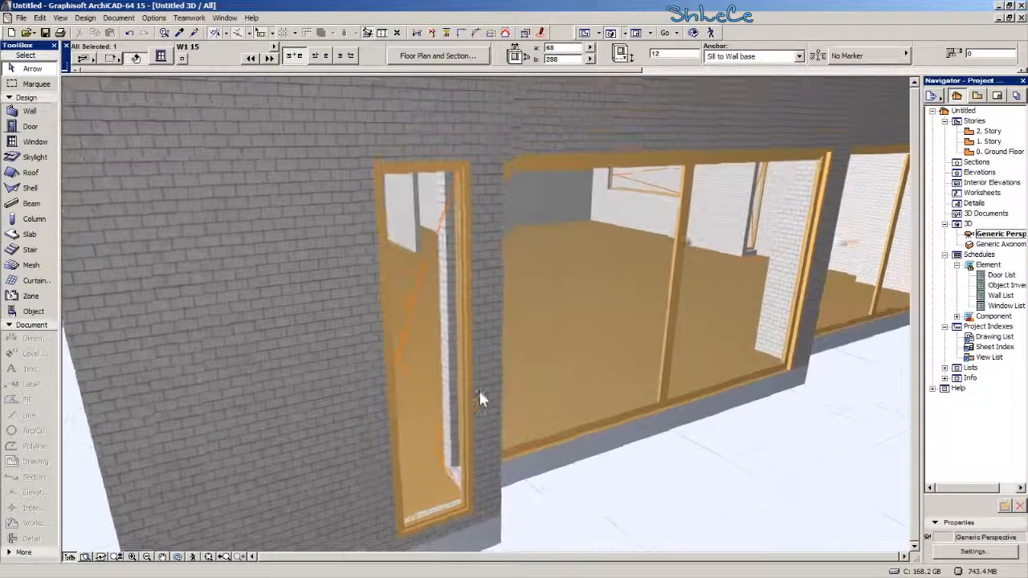
scroll(480, 346, "down", 3)
middle_click_drag(480, 347, 469, 349)
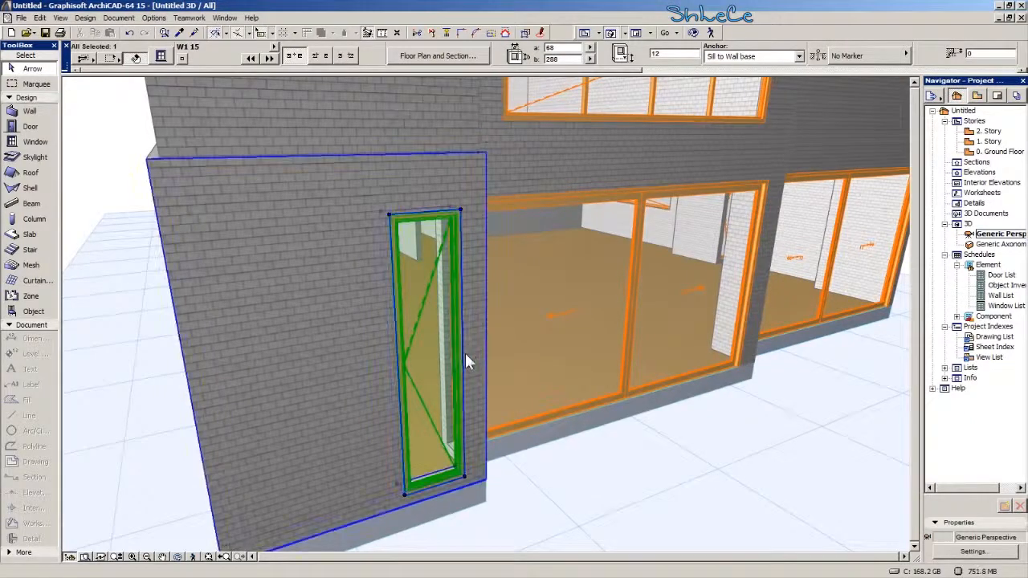
right_click(465, 477)
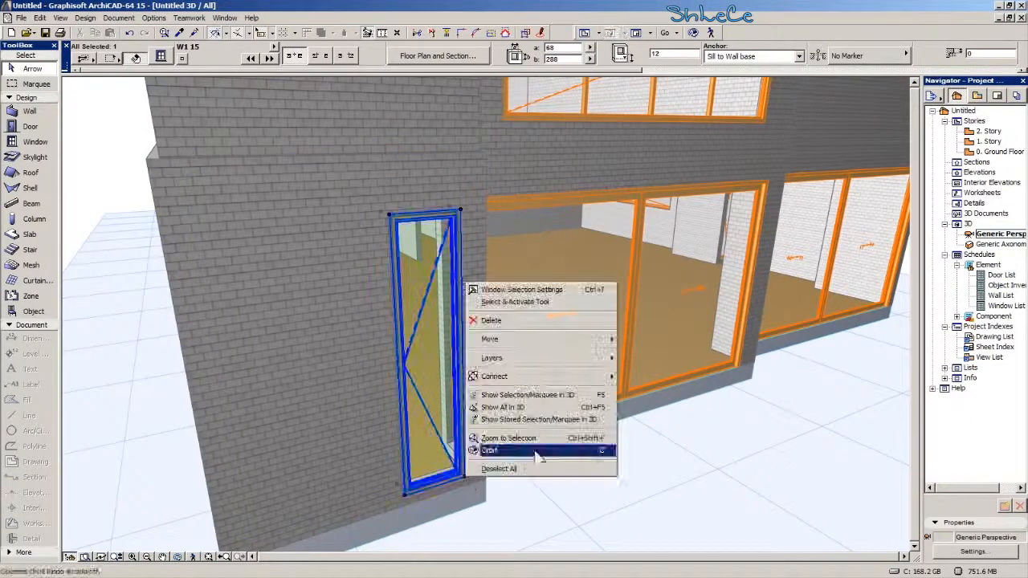
mouse_move(531, 343)
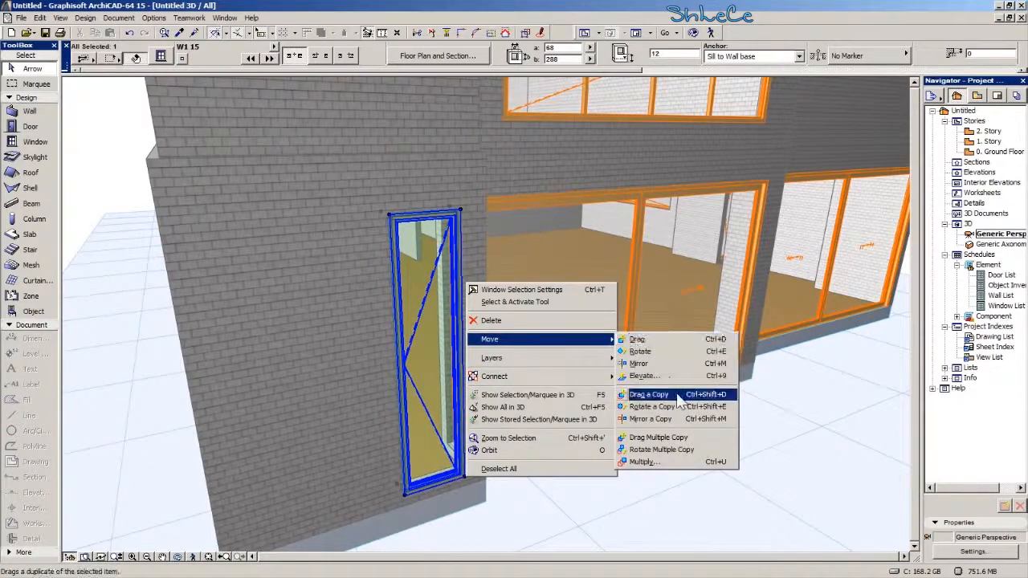
left_click(648, 394)
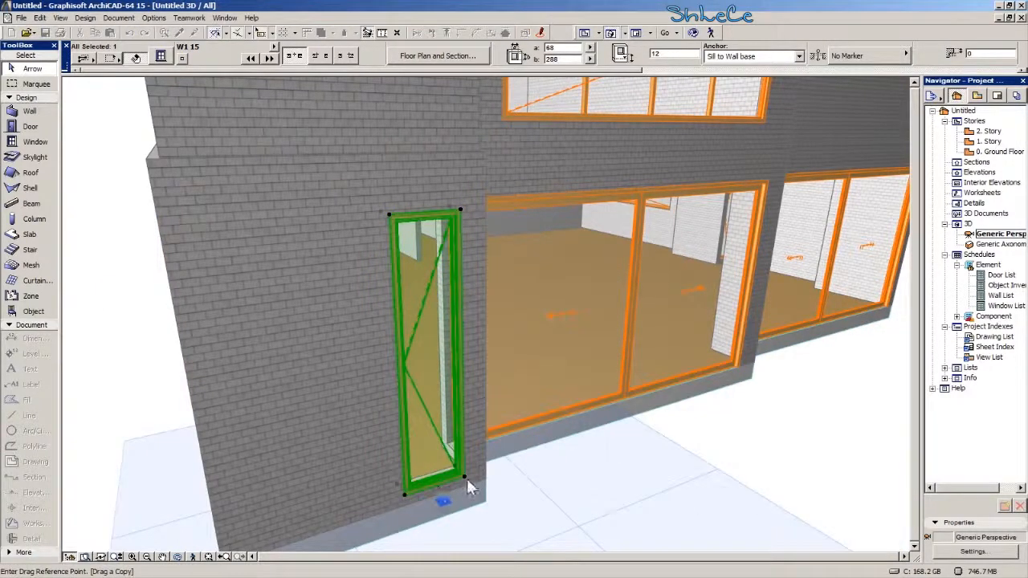
left_click(465, 478)
left_click(466, 478)
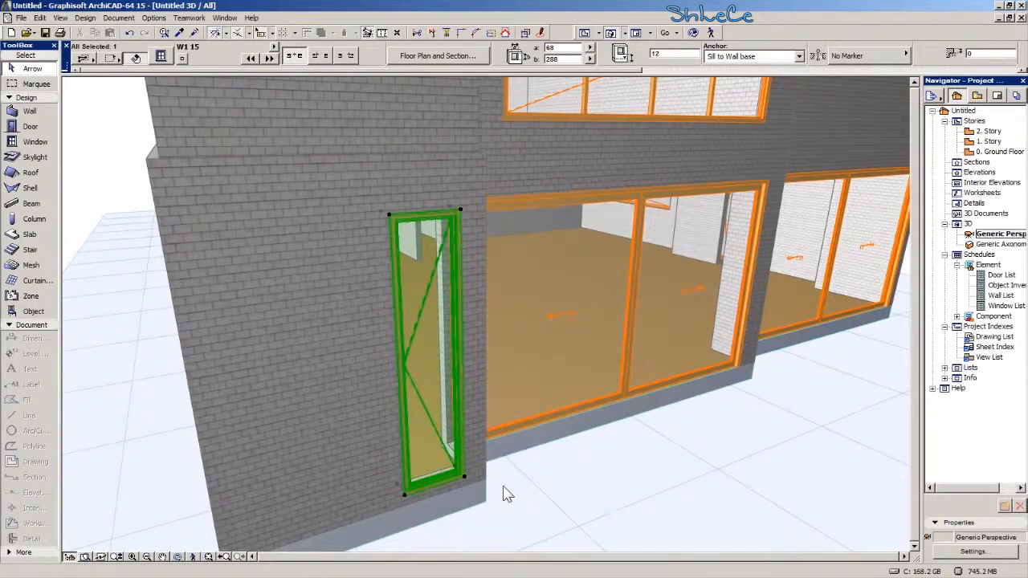
right_click(584, 378)
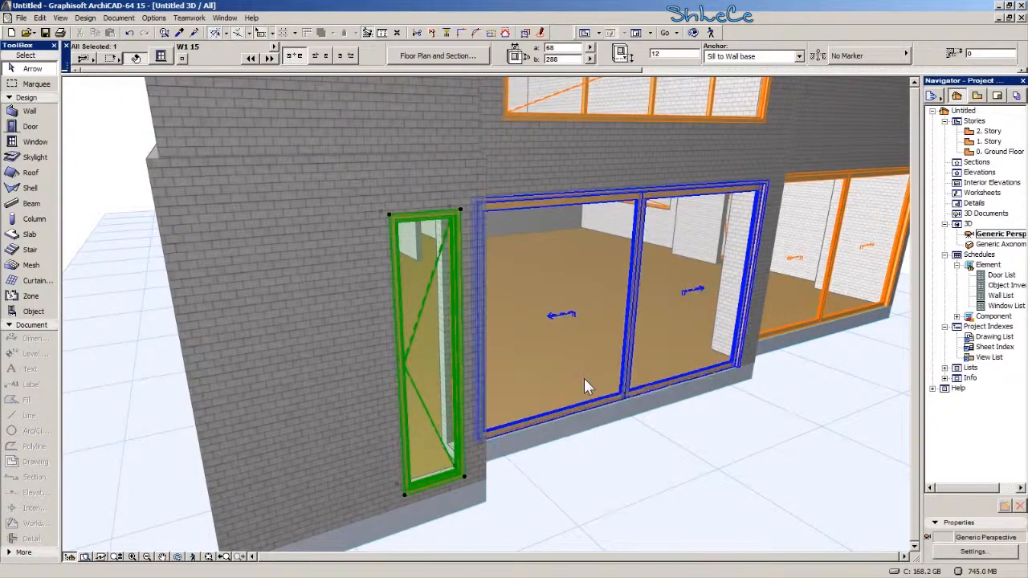
right_click(431, 407)
right_click(431, 414)
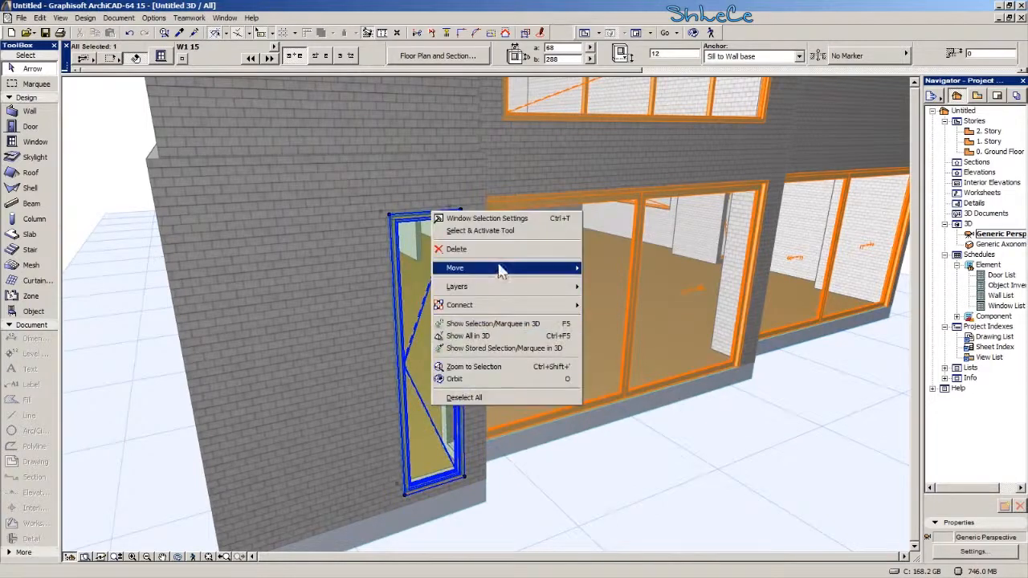
mouse_move(498, 273)
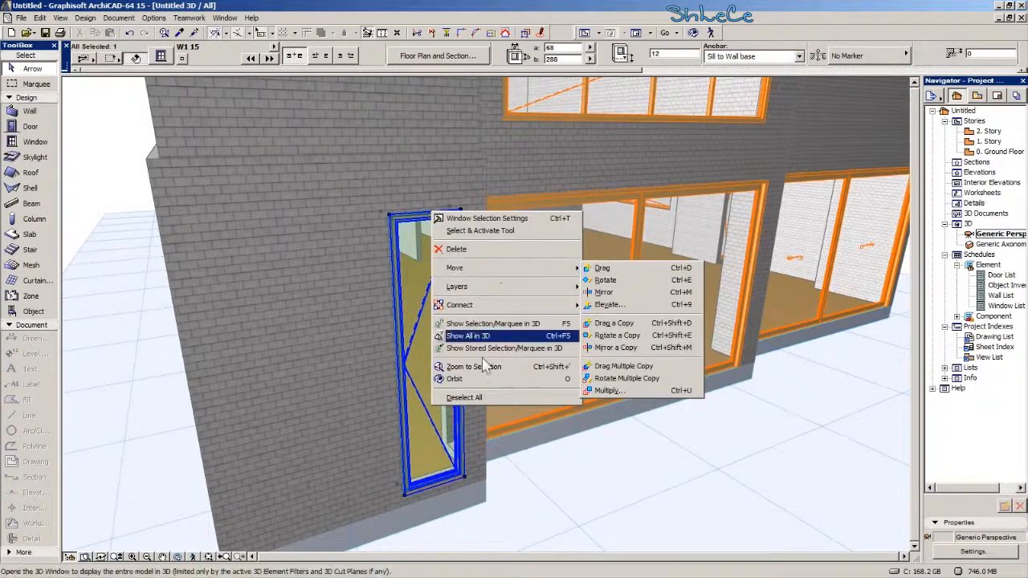
left_click(407, 494)
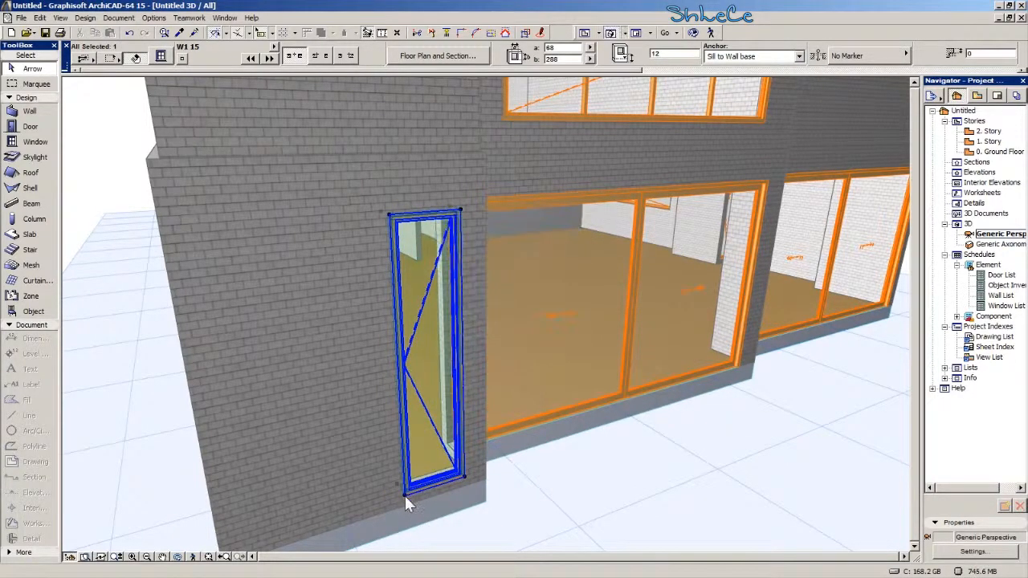
Place a copy of the narrow front window on the upper-storey wall directly above it, with a sill height of about 379.
left_click(404, 496)
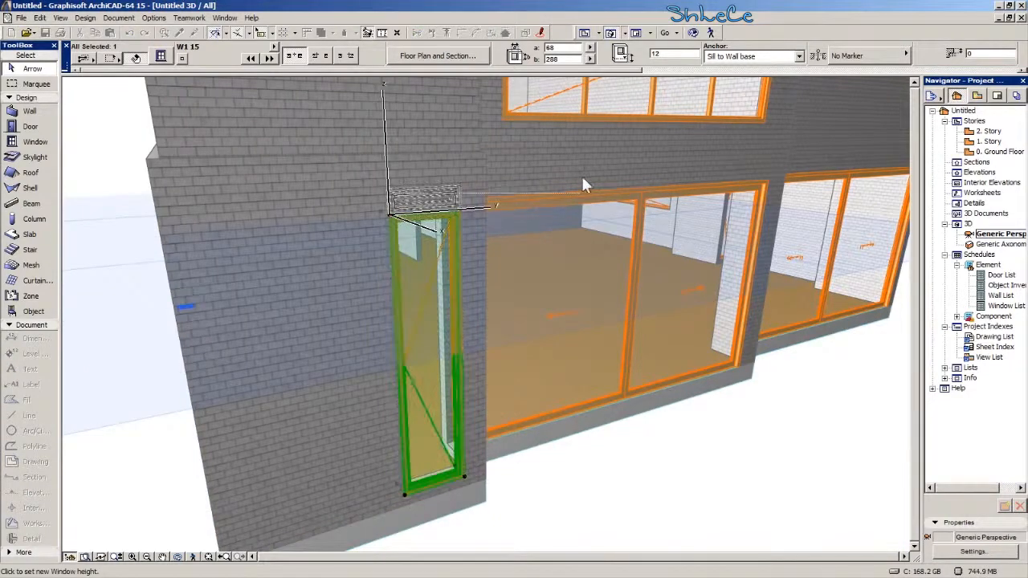
left_click(563, 157)
middle_click_drag(407, 269, 424, 316)
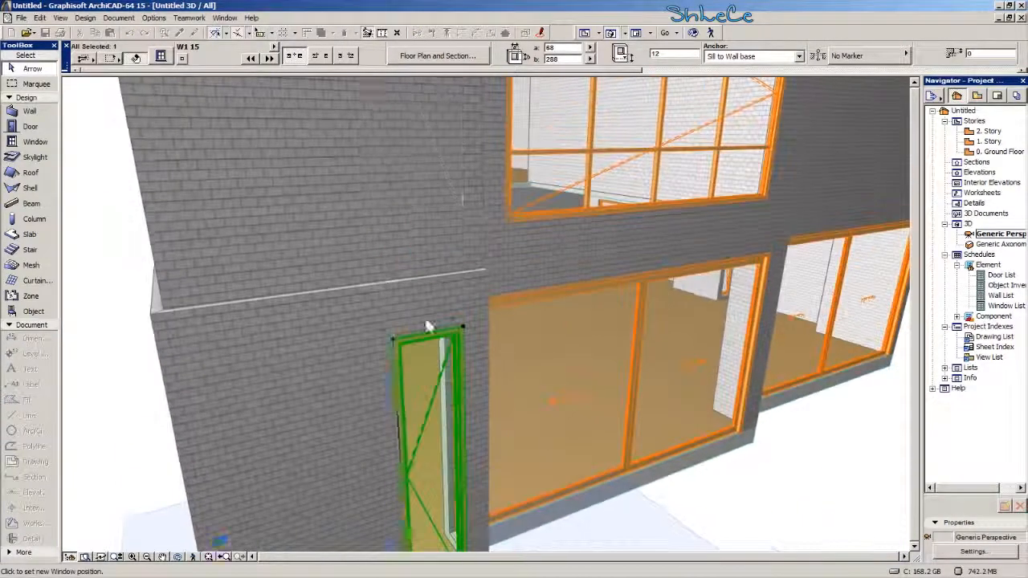
left_click(503, 229)
scroll(498, 310, "down", 5)
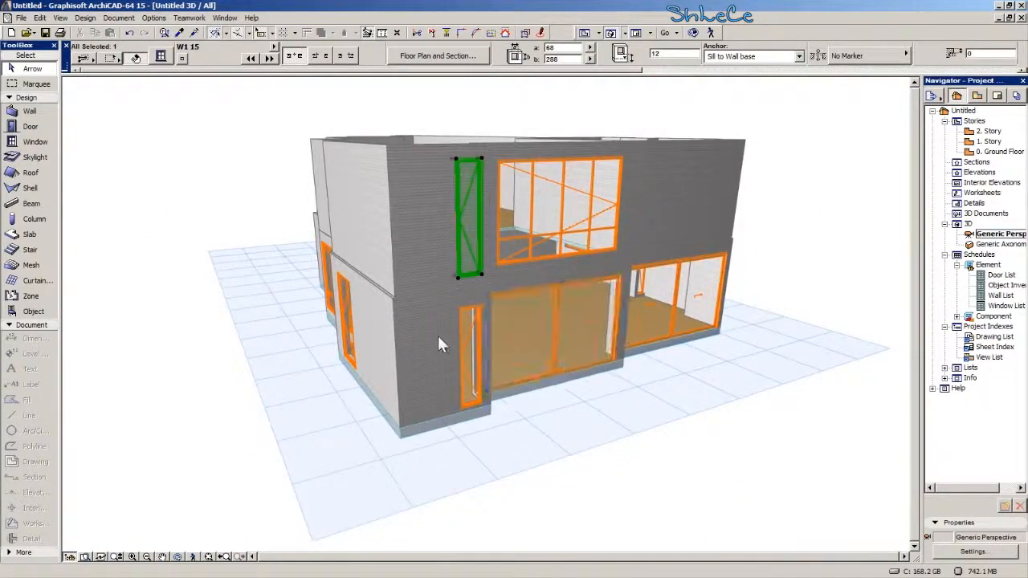
middle_click_drag(432, 334, 439, 324)
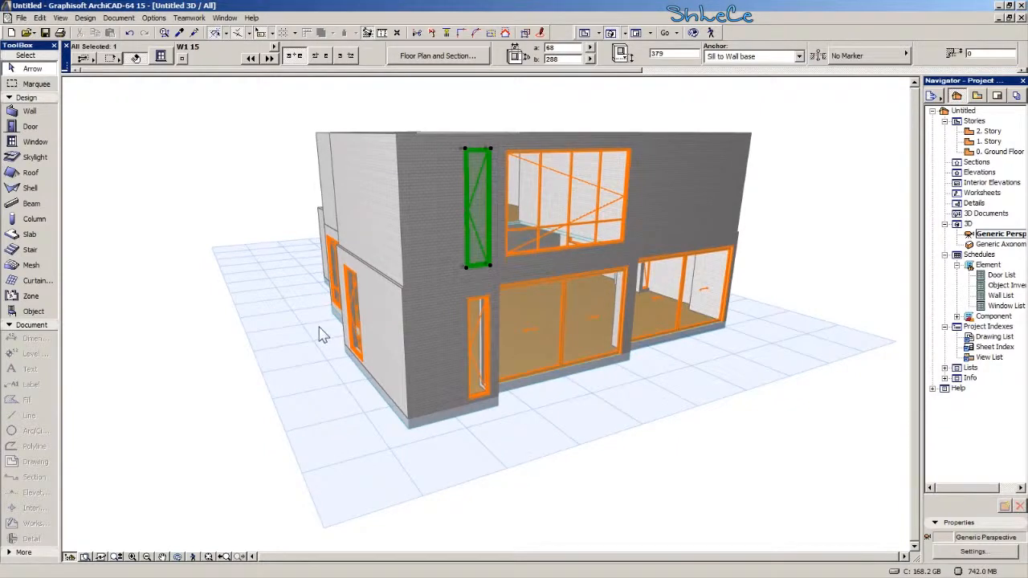
Examine the wall corner with the narrow window in the 1. Story floor plan and return to the generic perspective.
double_click(988, 142)
scroll(473, 402, "down", 3)
mouse_move(553, 361)
middle_mouse_down()
mouse_move(543, 376)
mouse_move(549, 363)
middle_mouse_up()
middle_click_drag(502, 458, 499, 452)
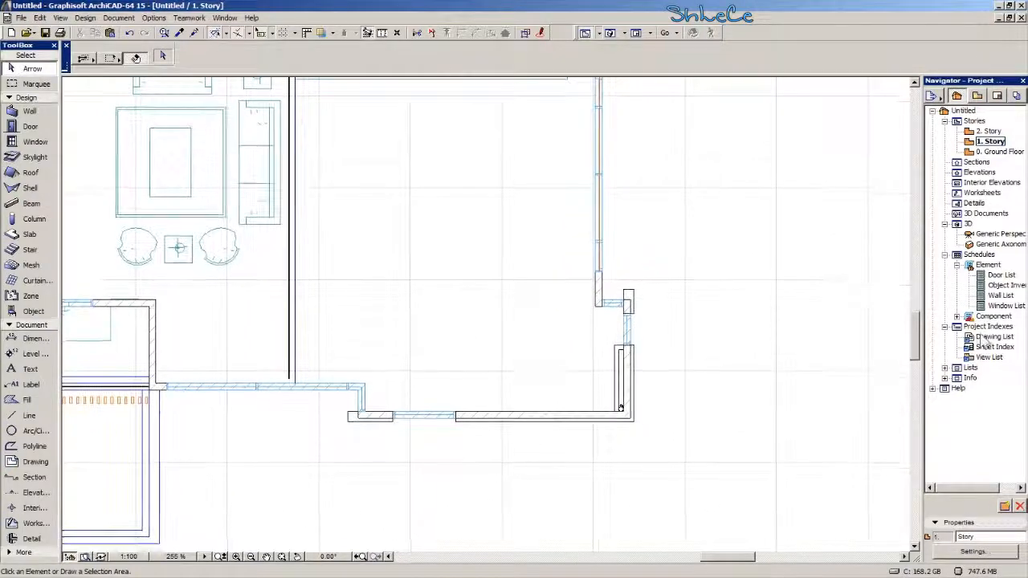
double_click(999, 233)
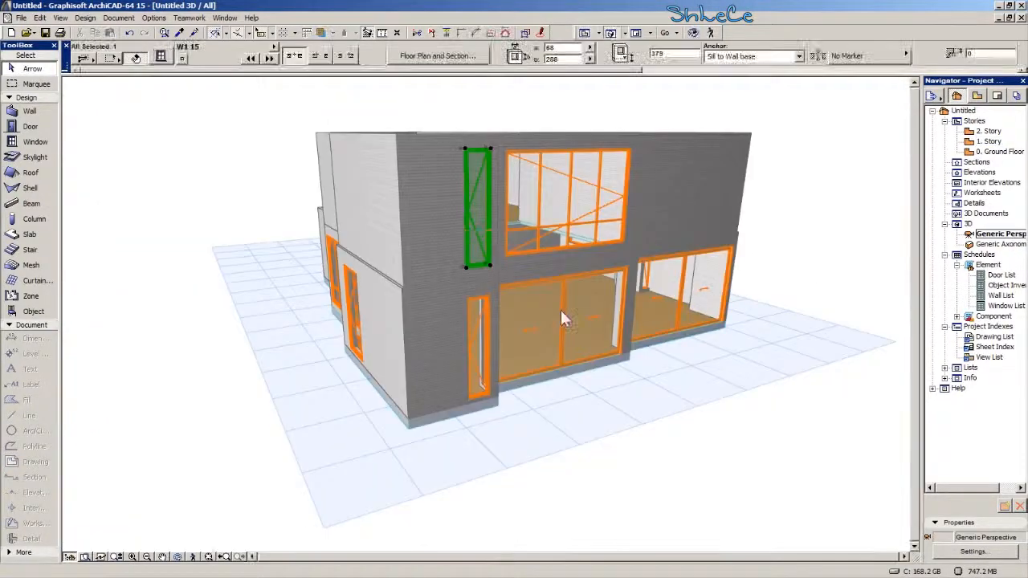
Copy the 138 × 288 window on the light side wall to the upper-storey wall directly above it, with a sill height of about 374.
middle_click_drag(559, 307, 479, 321, "shift")
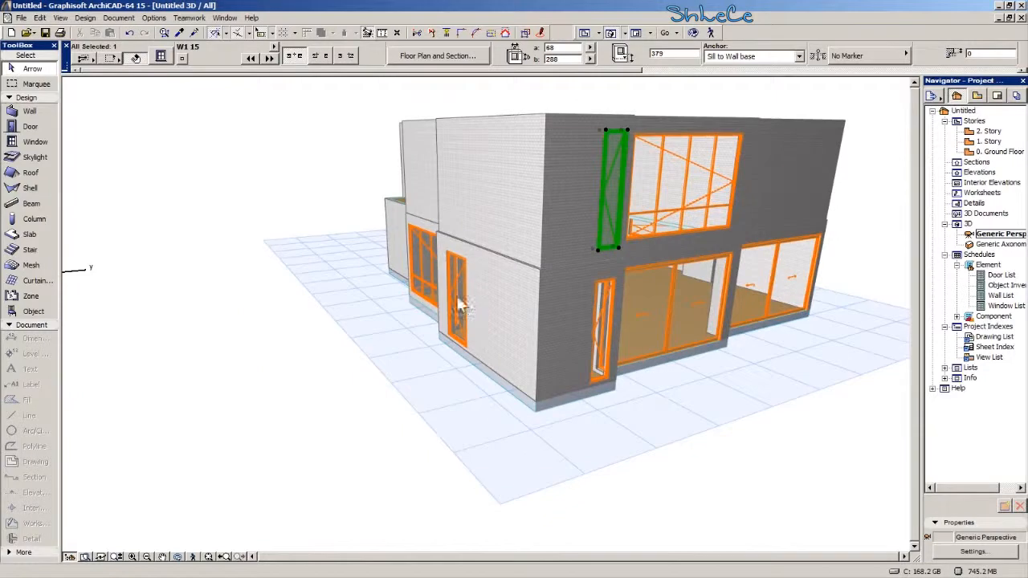
left_click(455, 312)
middle_click_drag(413, 345, 704, 285, "shift")
scroll(709, 293, "up", 3)
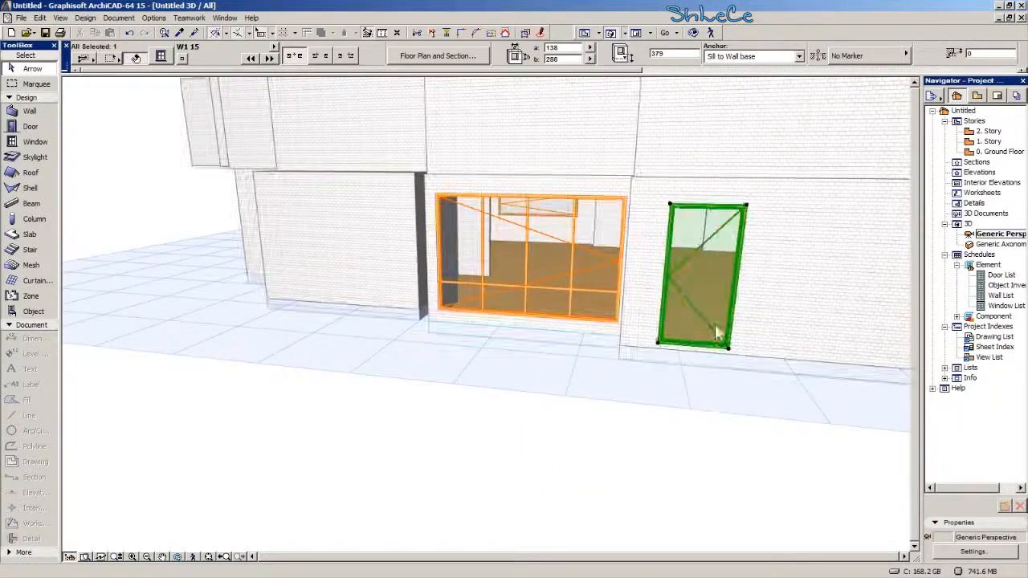
right_click(707, 303)
mouse_move(756, 366)
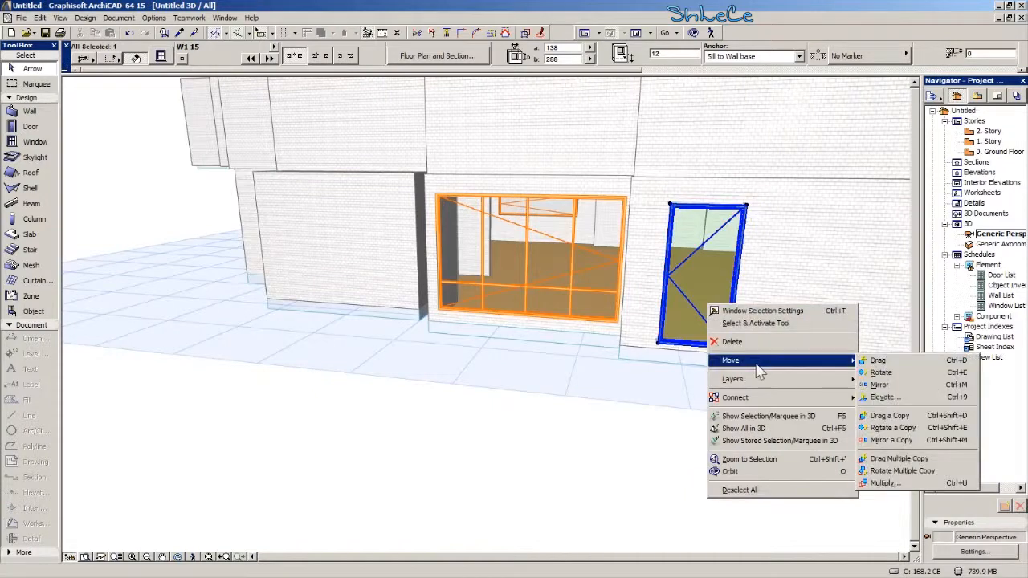
left_click(903, 415)
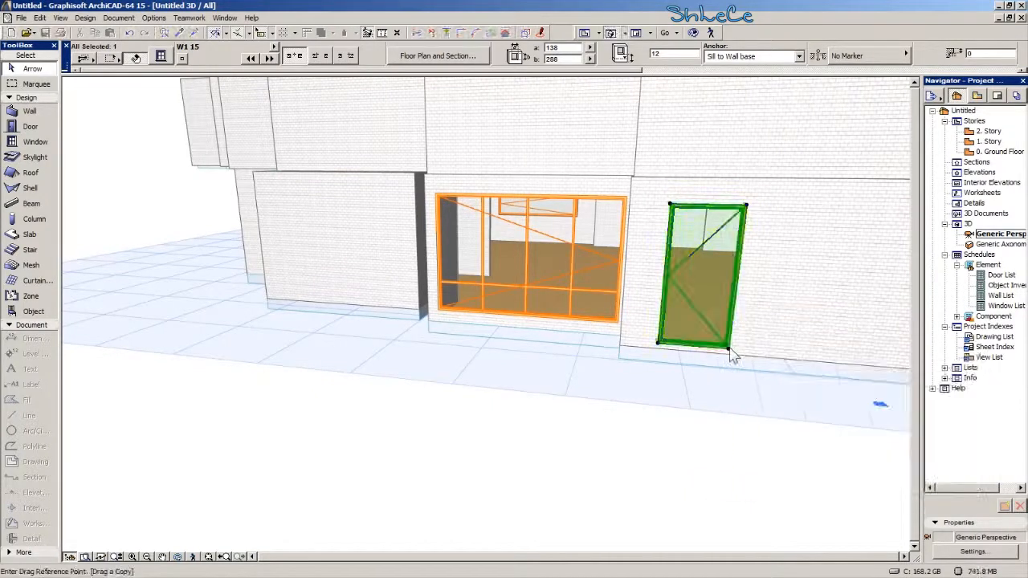
left_click(727, 353)
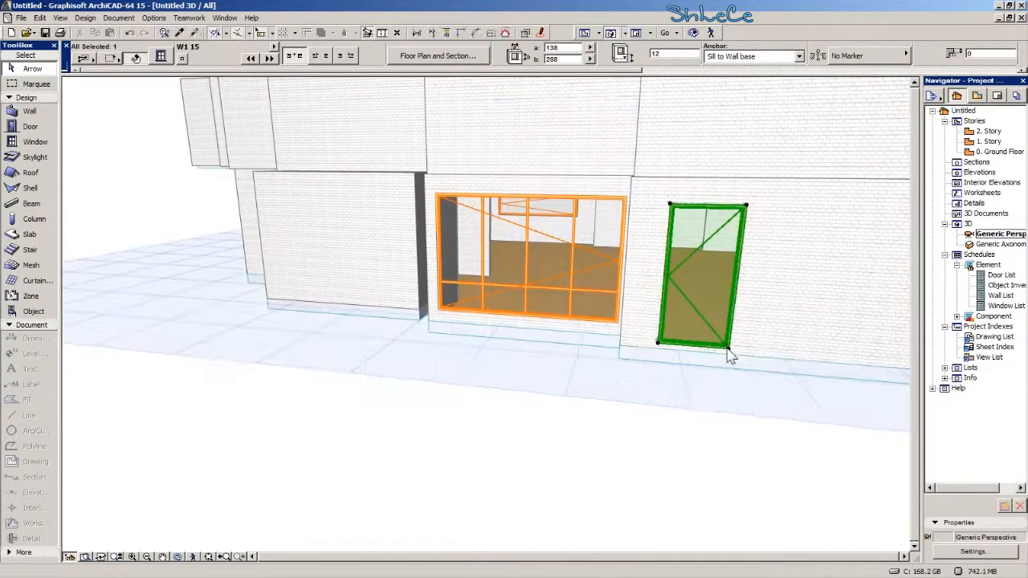
right_click(728, 352)
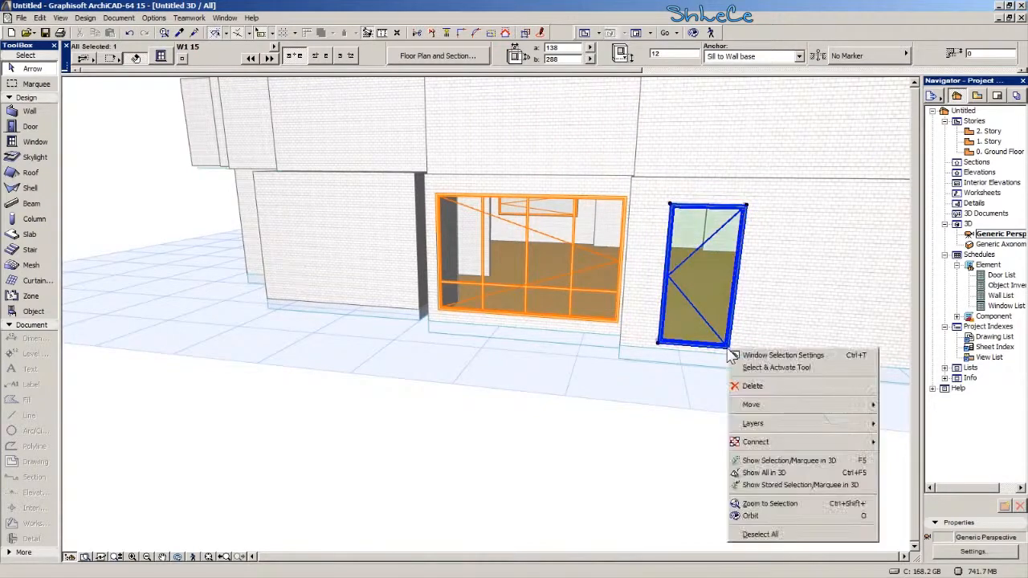
left_click(677, 349)
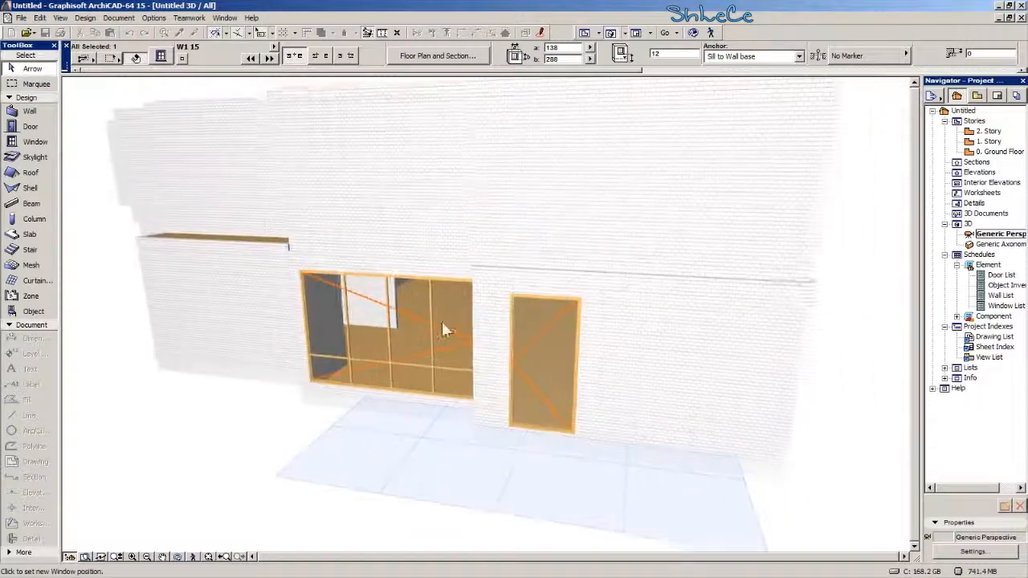
middle_click_drag(668, 245, 281, 387)
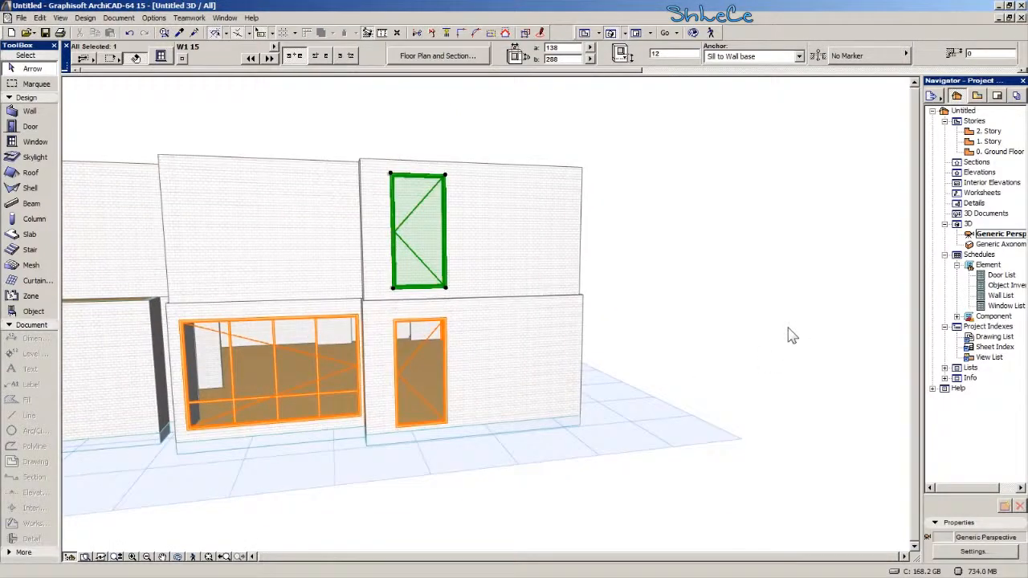
key("Escape")
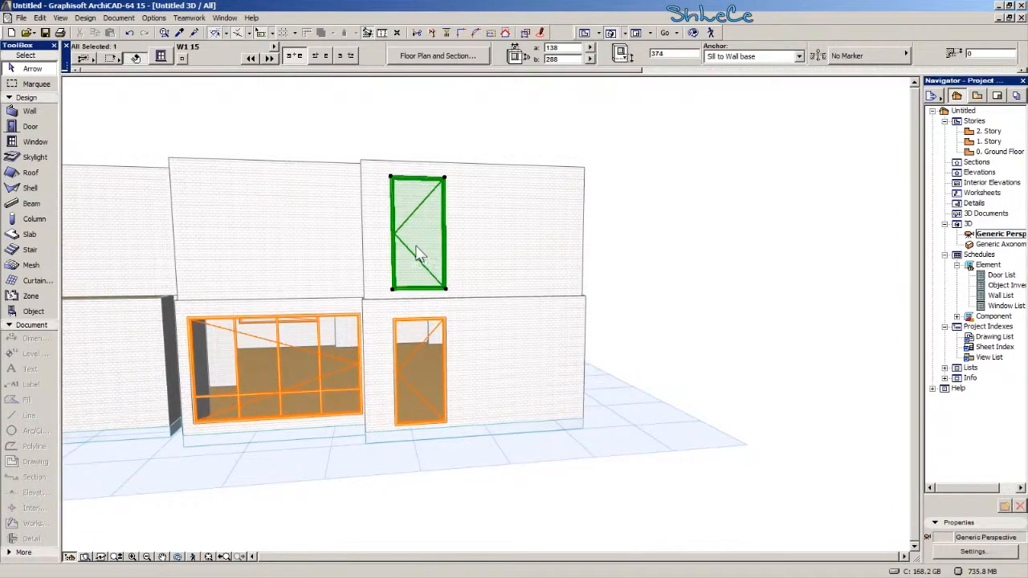
Inspect the copied upper-storey window on the side wall from above and delete it.
middle_click_drag(396, 265, 478, 405, "shift")
scroll(469, 330, "up", 2)
middle_click_drag(474, 360, 505, 415, "shift")
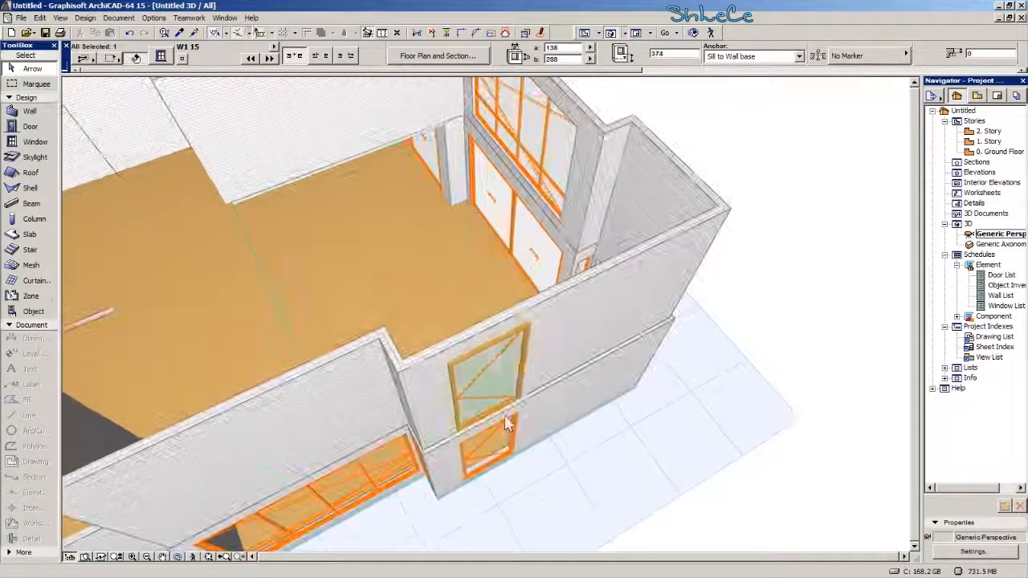
left_click(766, 310)
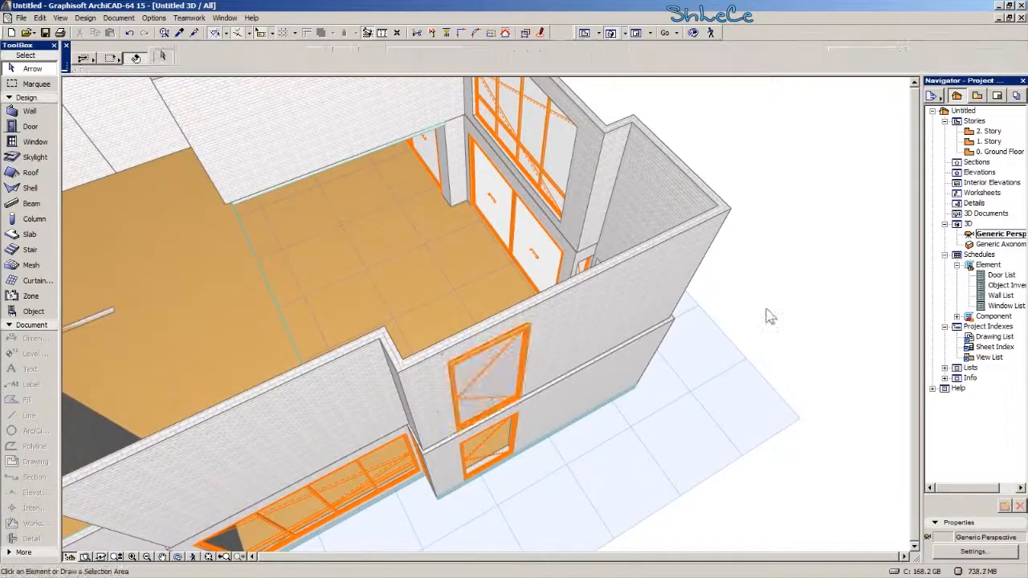
left_click(514, 354)
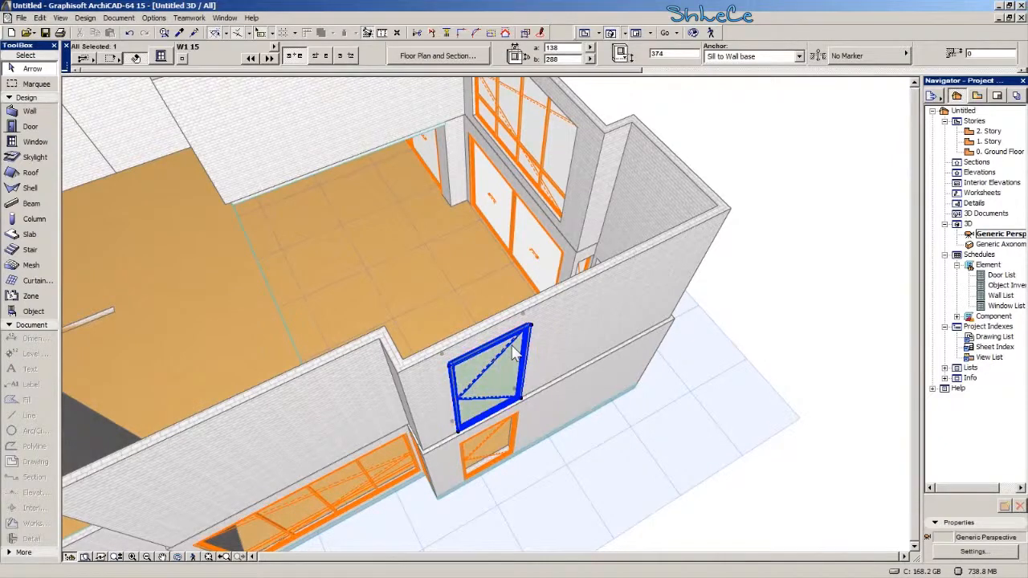
key("Delete")
middle_click_drag(610, 374, 552, 320)
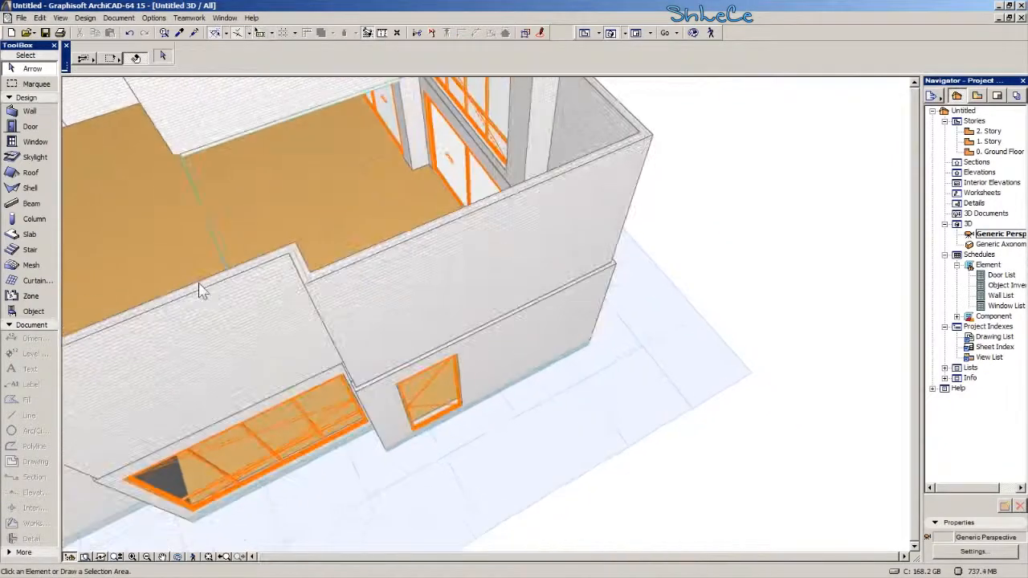
Copy the settings of the 138 × 288 ground-floor side window and place a matching window on the upper-storey wall above it.
left_click(178, 36)
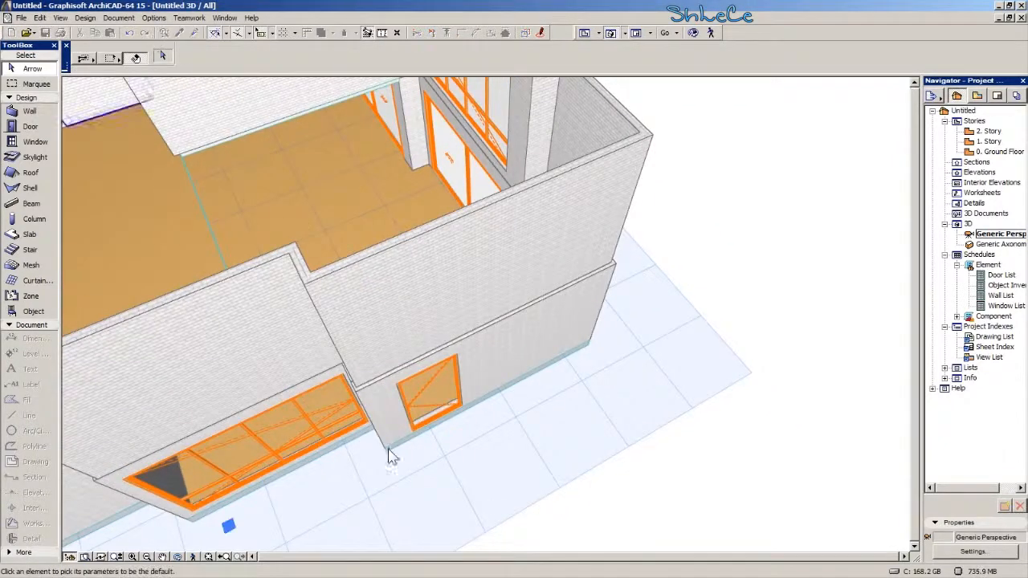
left_click(439, 417)
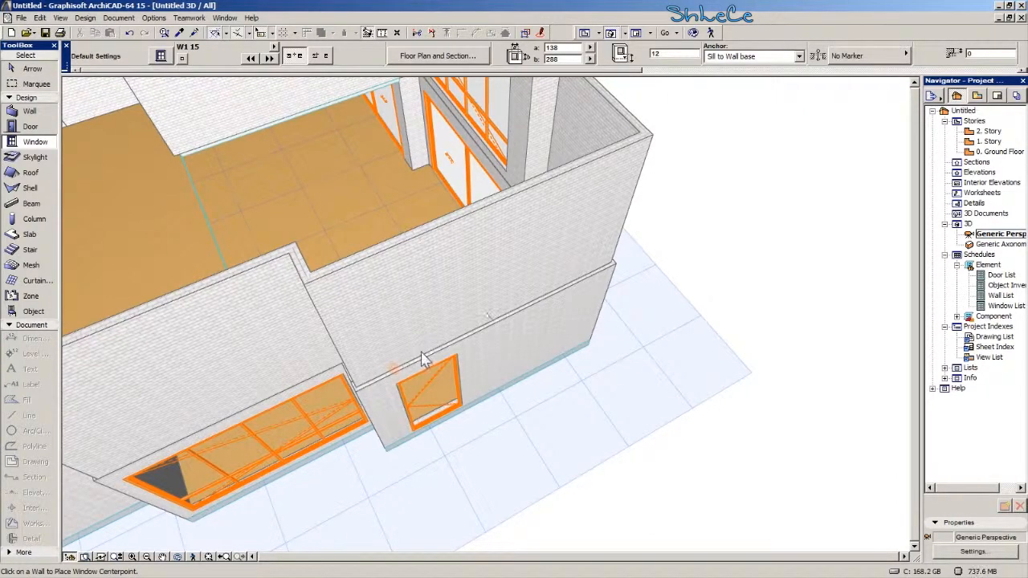
left_click(422, 354)
left_click(449, 392)
middle_click_drag(504, 468, 405, 355)
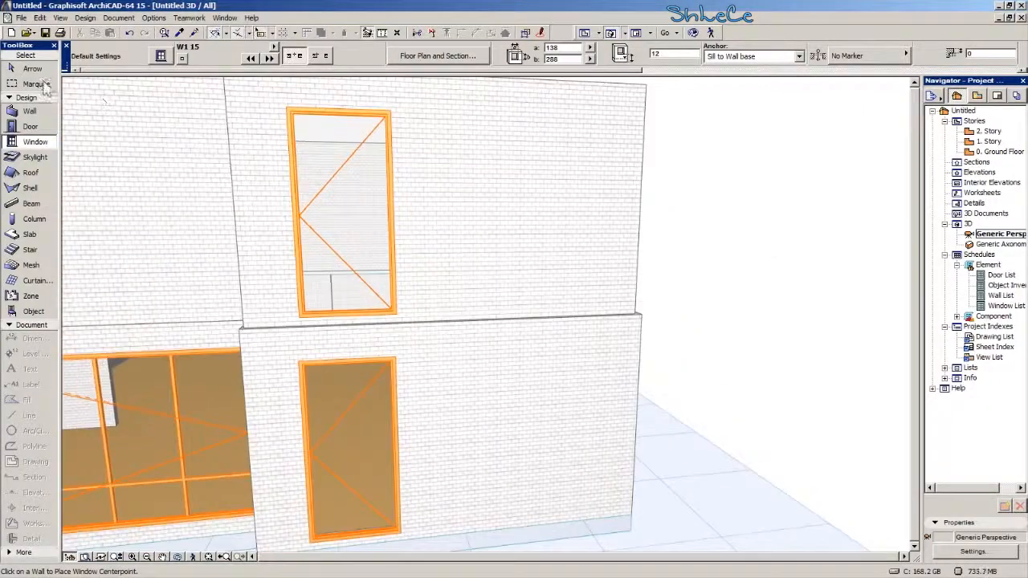
Move the new 138 × 288 upper-storey window along the wall to line up with the edge of the window below.
left_click(34, 71)
left_click(392, 119)
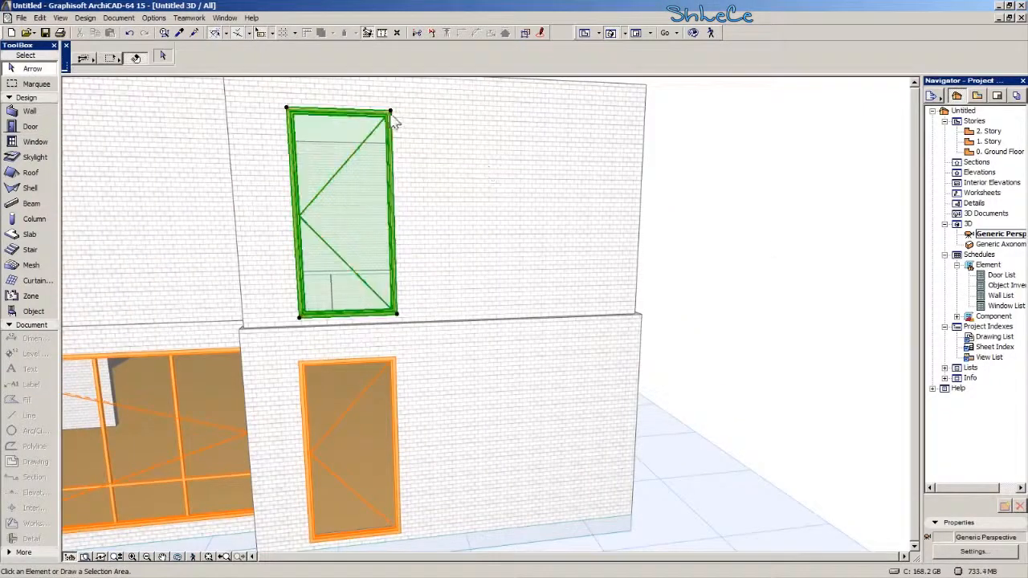
left_click(399, 315)
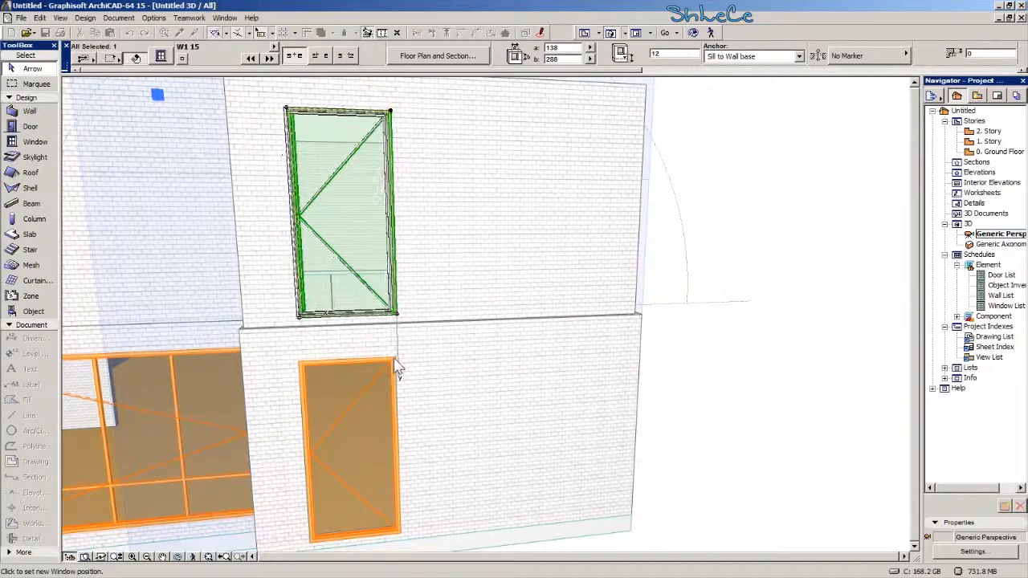
left_click(397, 365)
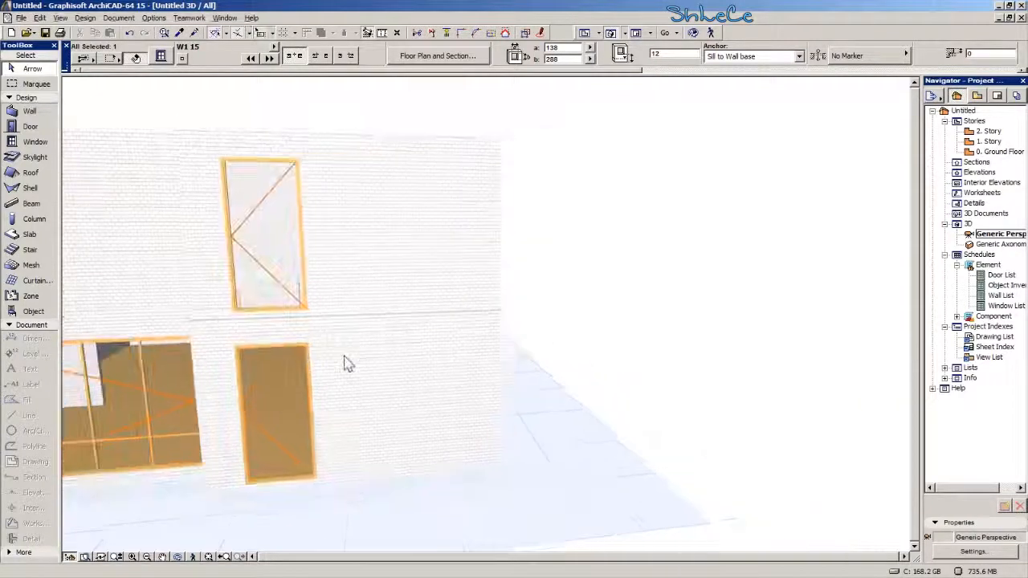
Raise the 138 × 288 upper-storey window so its sill aligns with the bottom of the narrow front window.
left_click(279, 318)
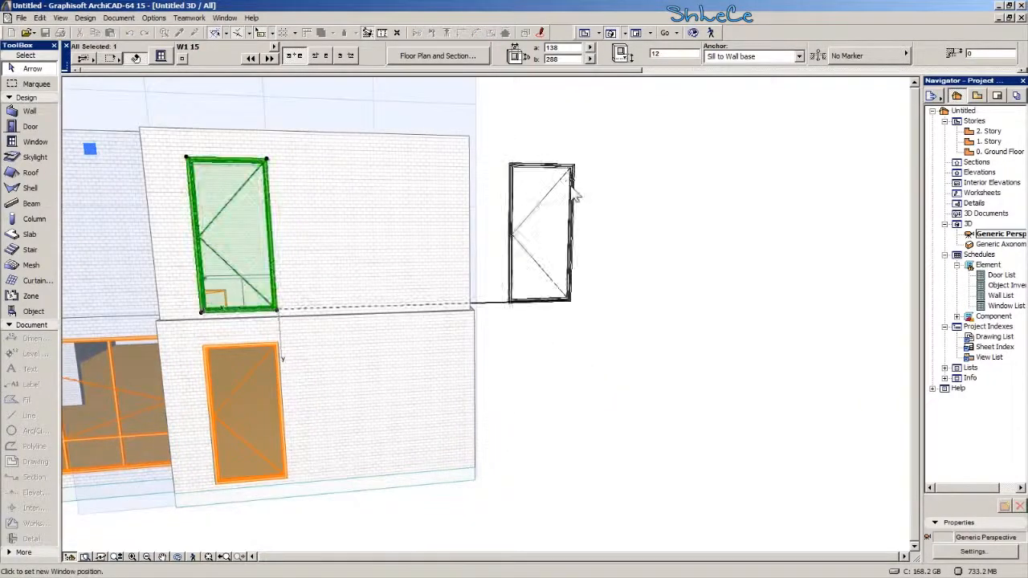
left_click(560, 157)
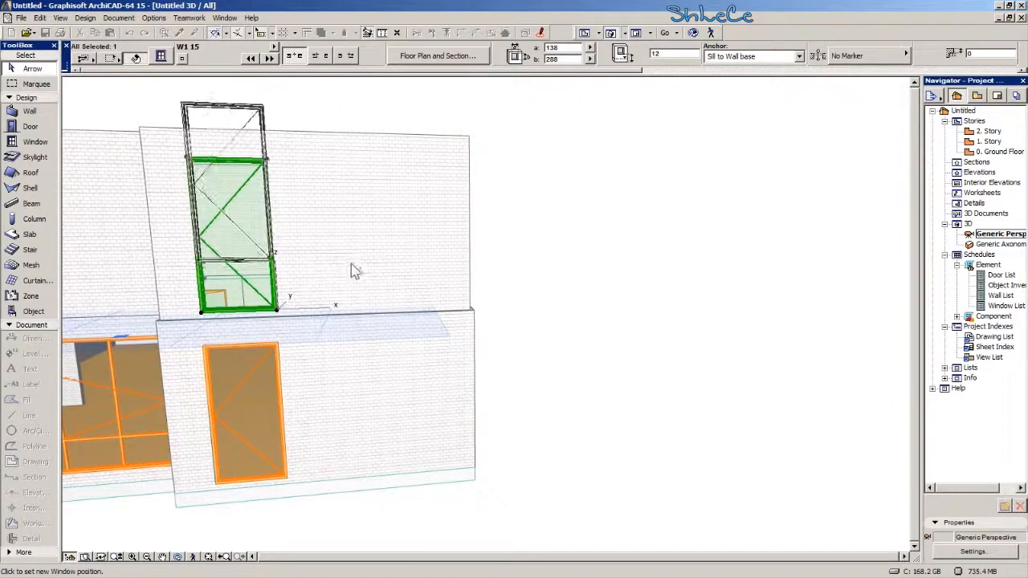
mouse_move(358, 270)
middle_mouse_down("shift")
mouse_move(228, 297)
mouse_move(286, 294)
mouse_move(294, 283)
middle_mouse_up("shift")
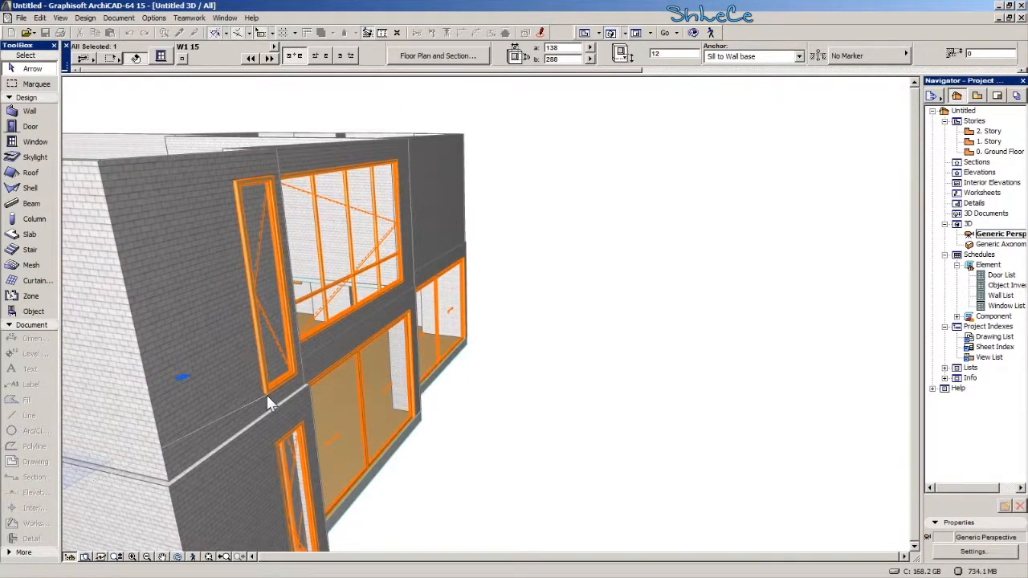
left_click(267, 395)
middle_click_drag(267, 395, 635, 508, "shift")
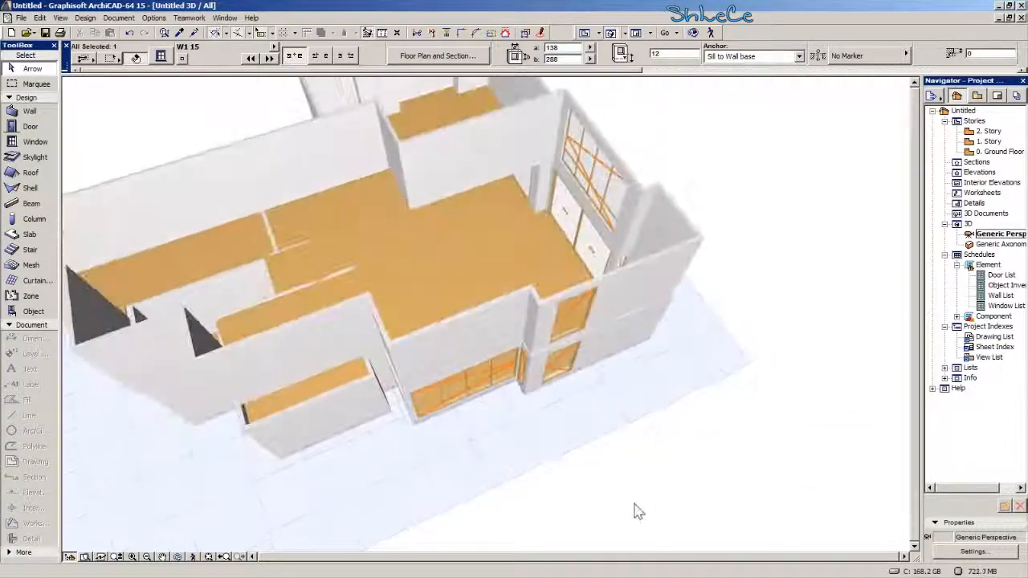
Copy the settings of the 46 × 288 ground-floor corner window and place a matching window on the upper-storey wall directly above it.
middle_click_drag(675, 388, 623, 303, "shift")
scroll(529, 265, "up", 5)
middle_click_drag(518, 280, 554, 280)
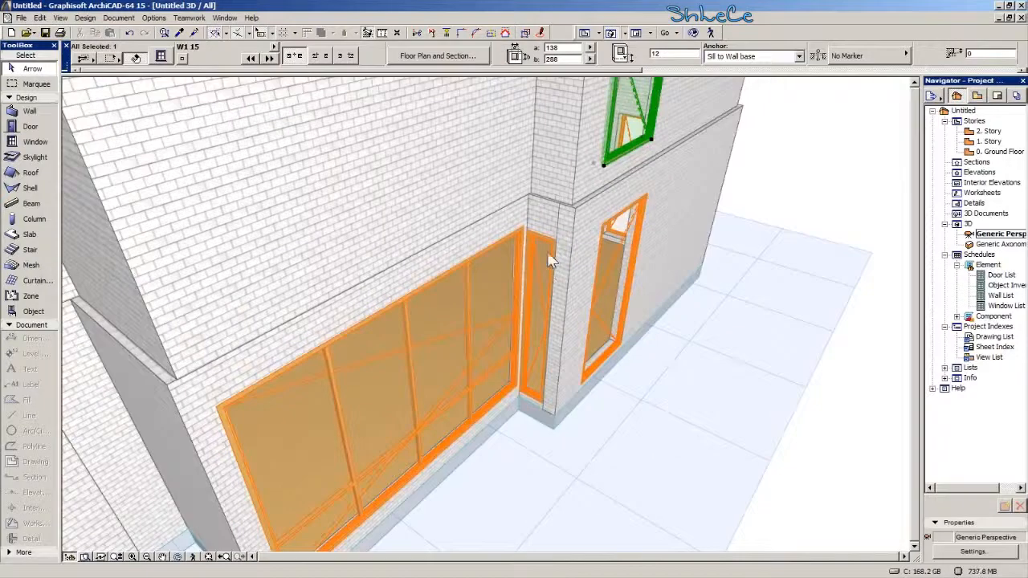
scroll(549, 261, "up", 2)
middle_click_drag(550, 244, 524, 345)
scroll(519, 363, "up", 1)
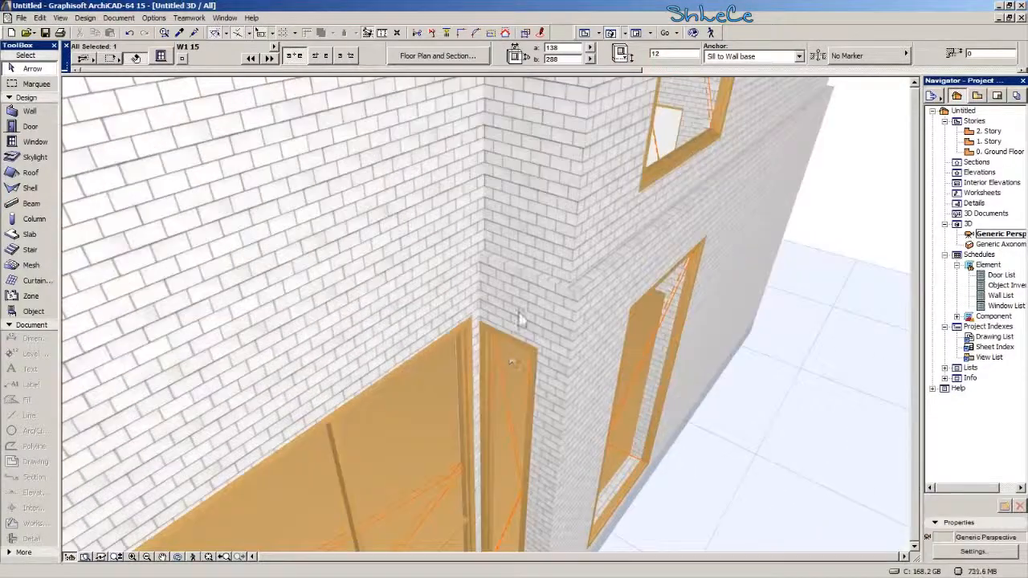
scroll(532, 281, "down", 1)
scroll(526, 313, "down", 2)
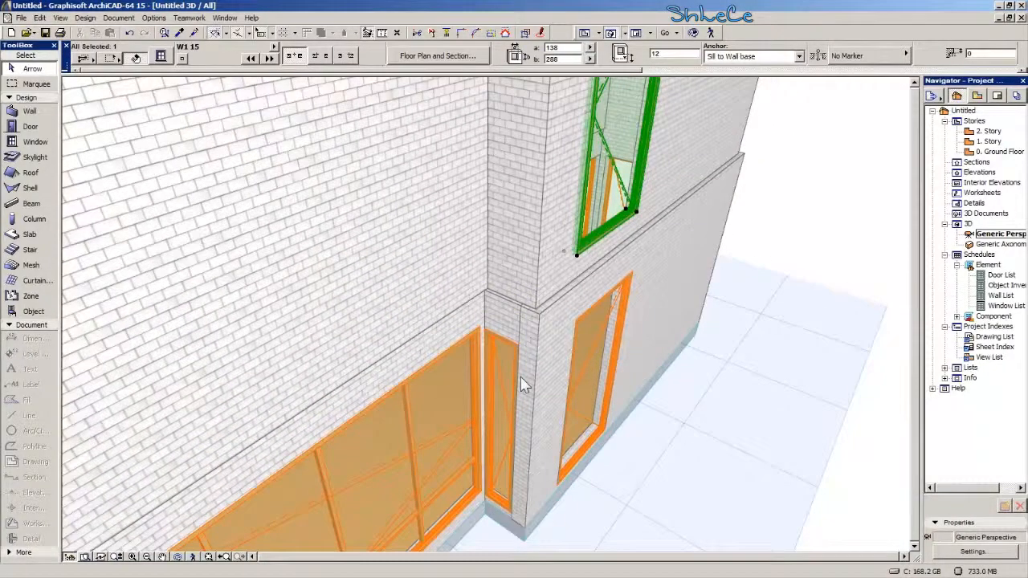
scroll(520, 381, "down", 1)
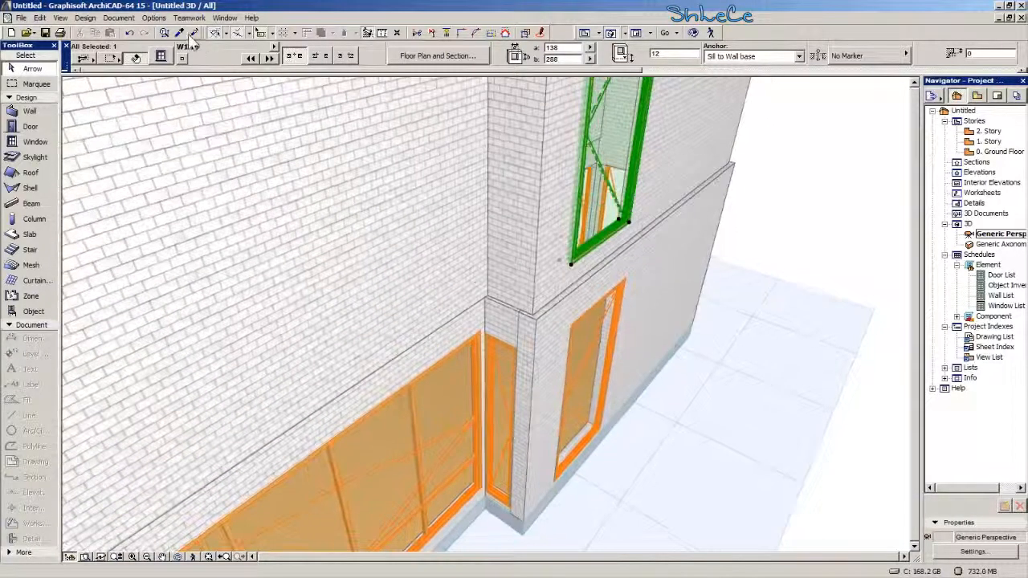
left_click(501, 371, "alt")
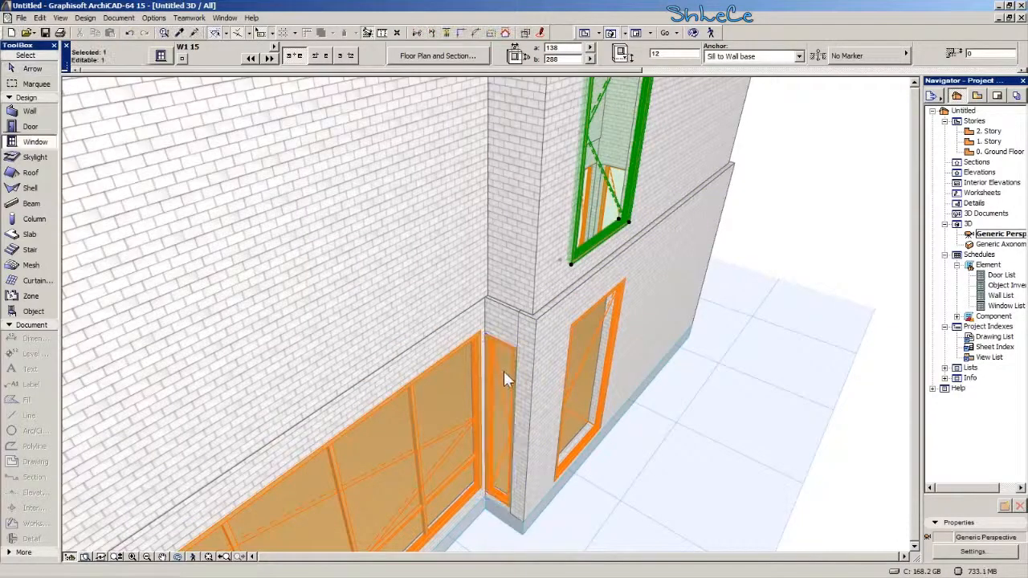
scroll(503, 369, "up", 1)
middle_click_drag(541, 325, 537, 368)
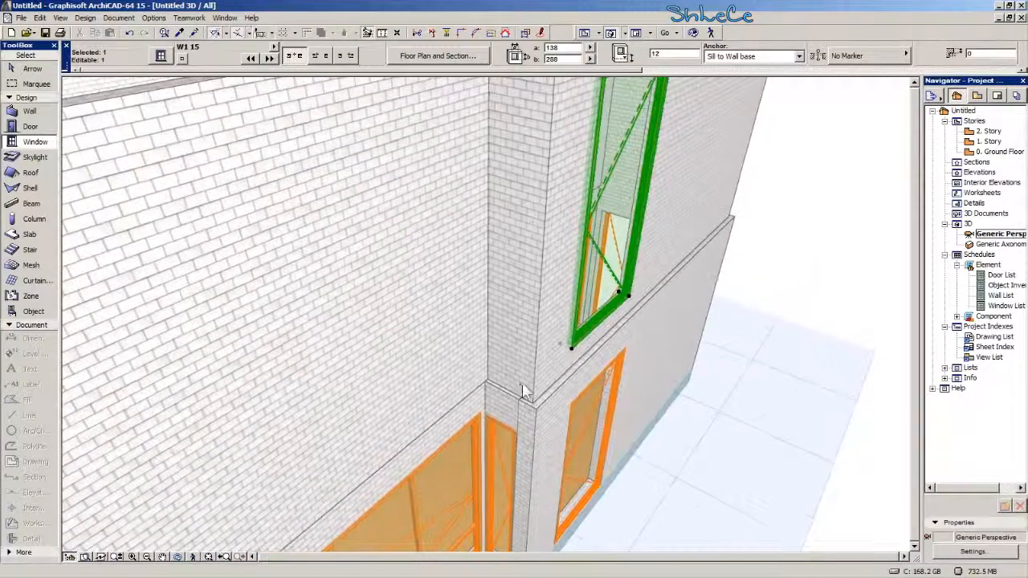
key("Escape")
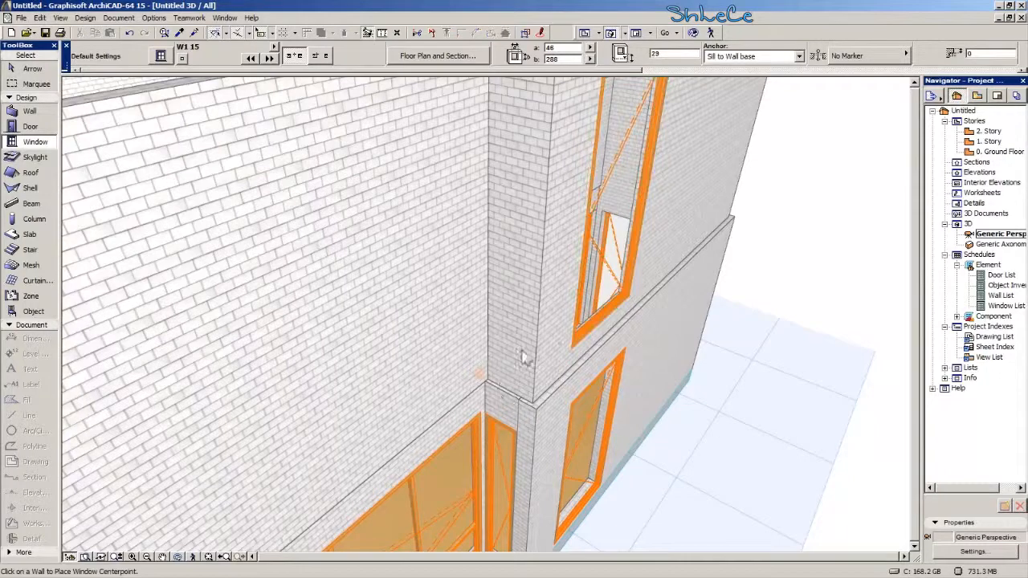
left_click(507, 399)
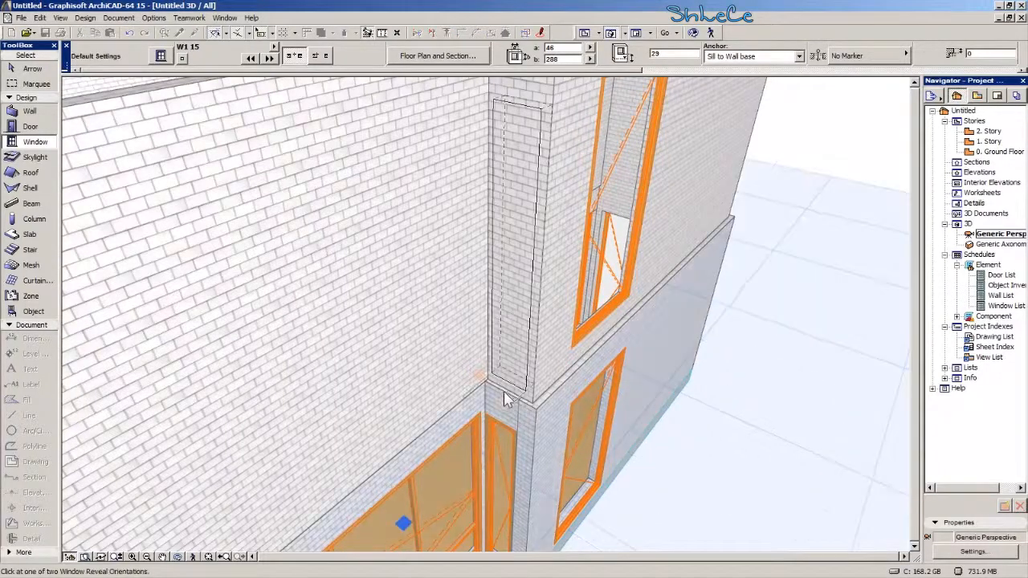
left_click(492, 405)
middle_click_drag(492, 405, 472, 215, "shift")
Move the new 46 × 288 upper-storey window along the wall to line up with the narrow window below.
left_click(32, 68)
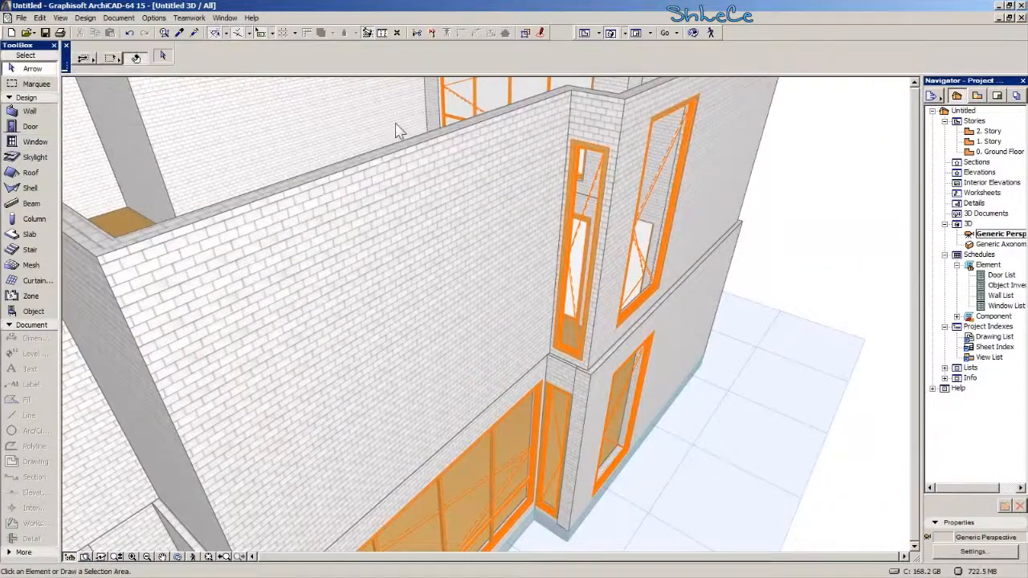
left_click(608, 161)
scroll(688, 322, "up", 5)
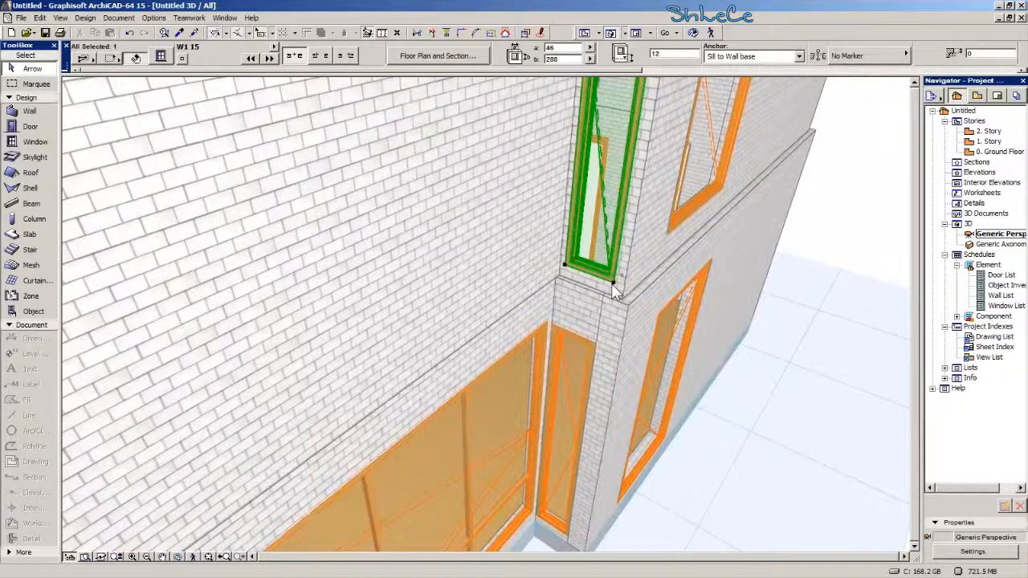
left_click(614, 293)
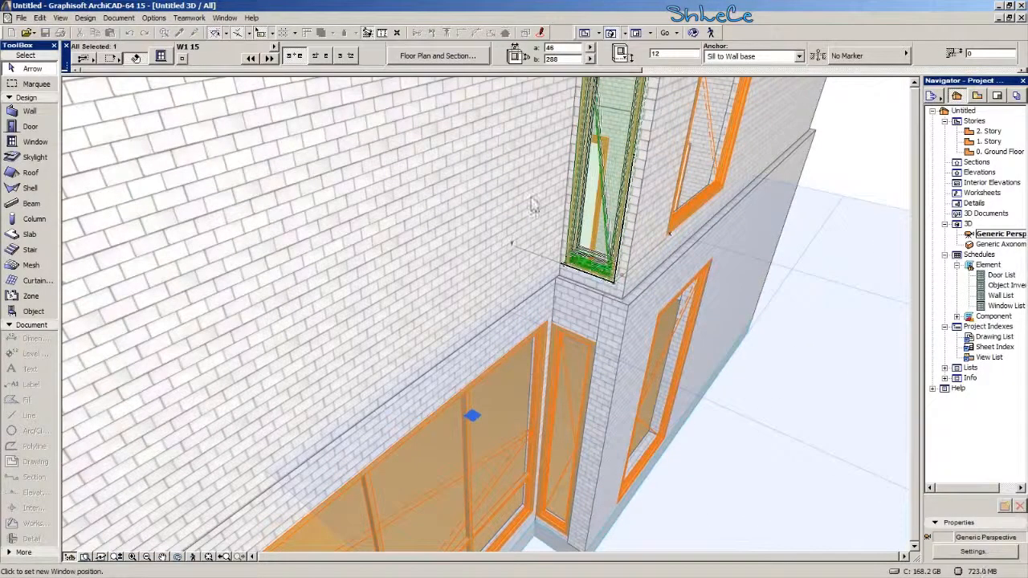
left_click(598, 351)
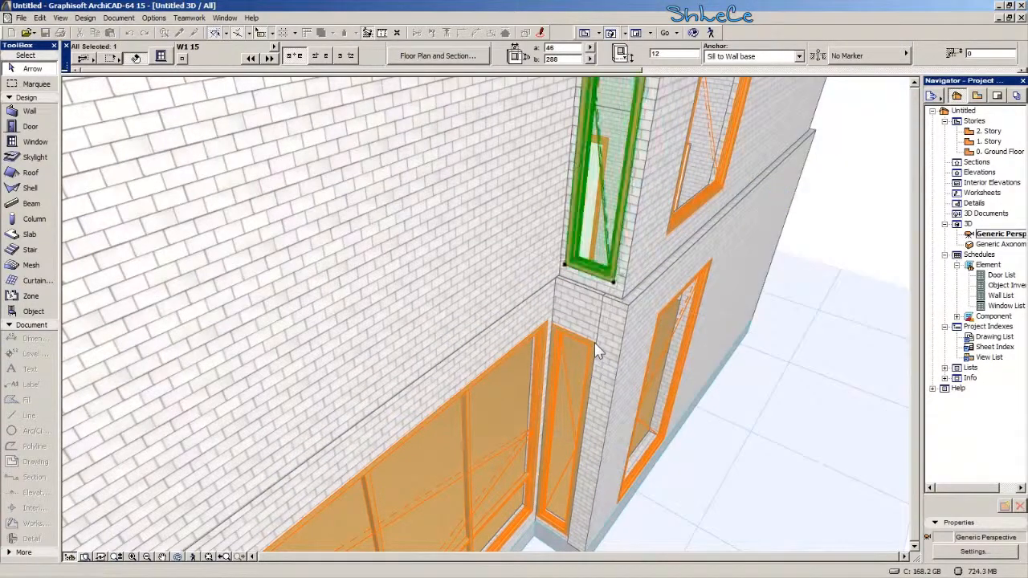
Raise the 46 × 288 upper-storey window so its sill aligns with the bottom of the neighbouring 138 × 288 window.
scroll(598, 351, "down", 5)
scroll(683, 361, "up", 5)
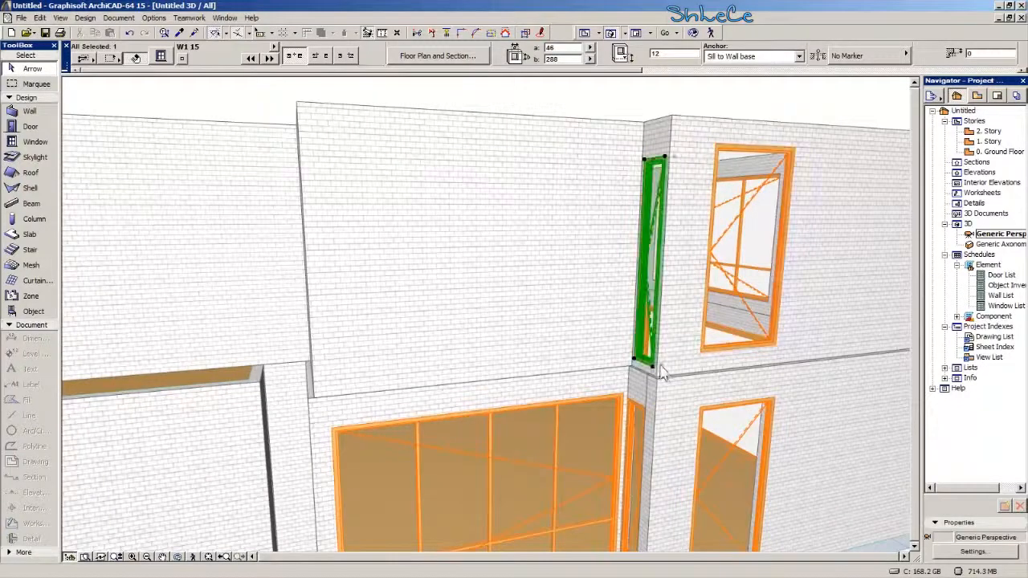
left_click(656, 363)
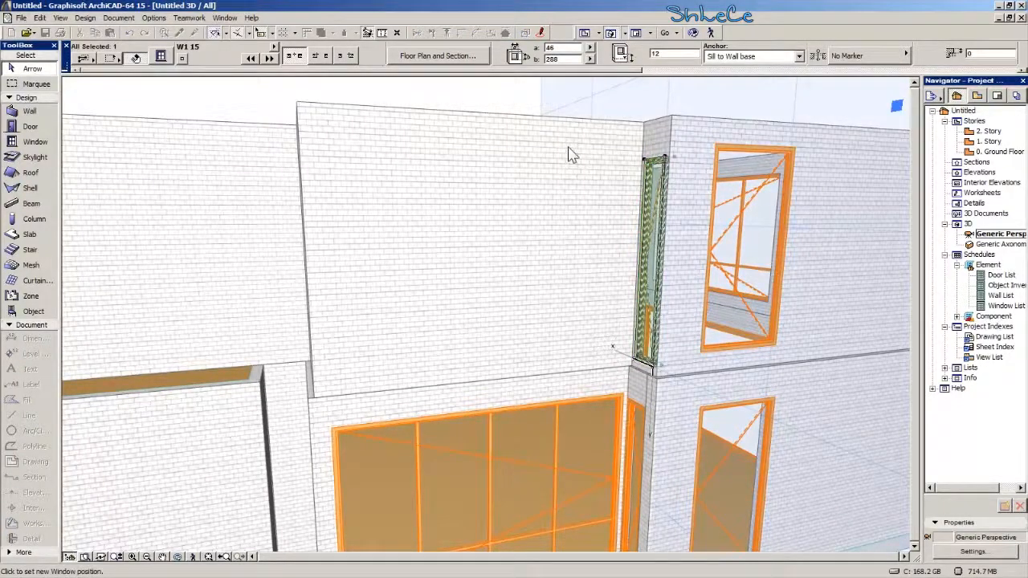
left_click(704, 357)
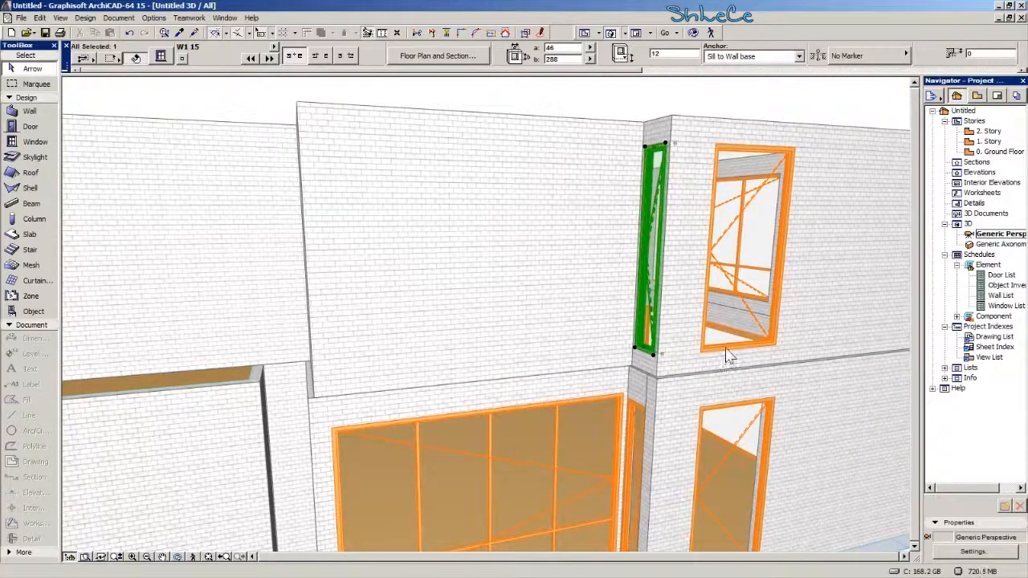
Examine the house interior and the upper-storey slab edge under the wall beside the double-height room.
middle_click_drag(552, 274, 541, 324, "shift")
scroll(596, 271, "up", 3)
scroll(597, 273, "up", 8)
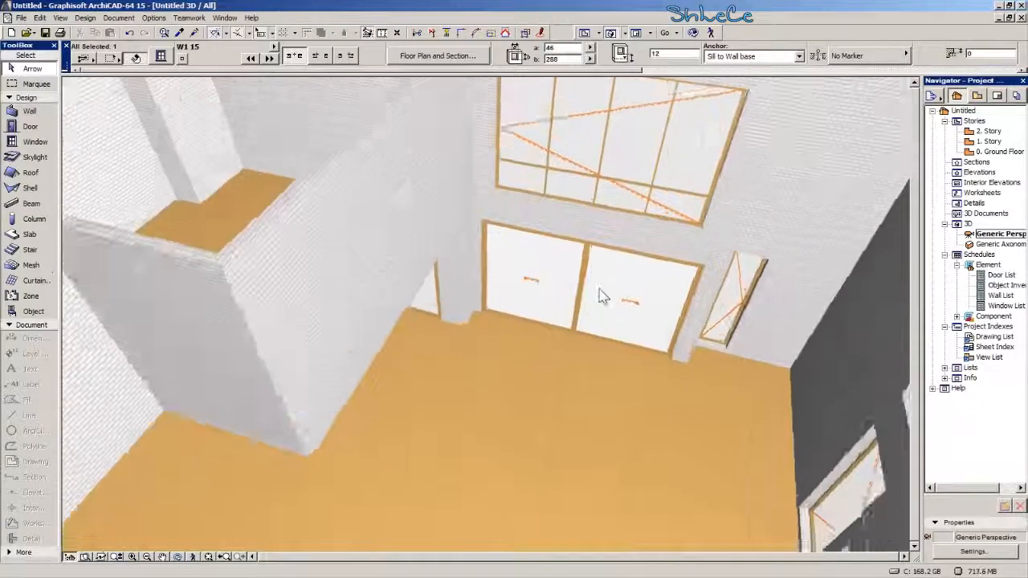
middle_click_drag(329, 303, 435, 221)
scroll(707, 428, "down", 3)
middle_click_drag(707, 428, 494, 225)
middle_click_drag(327, 173, 569, 233, "shift")
scroll(468, 206, "up", 1)
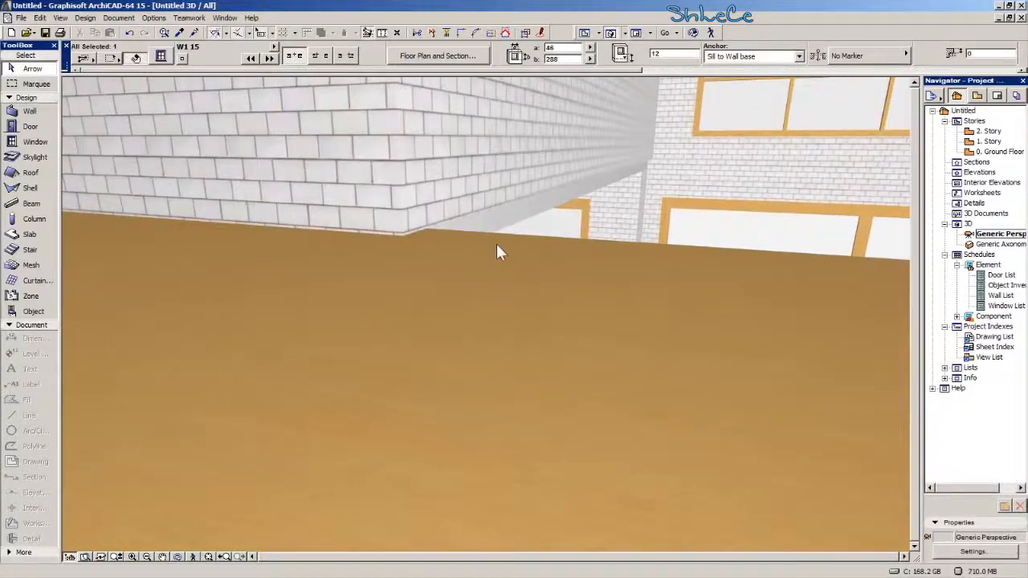
middle_click_drag(480, 292, 514, 371)
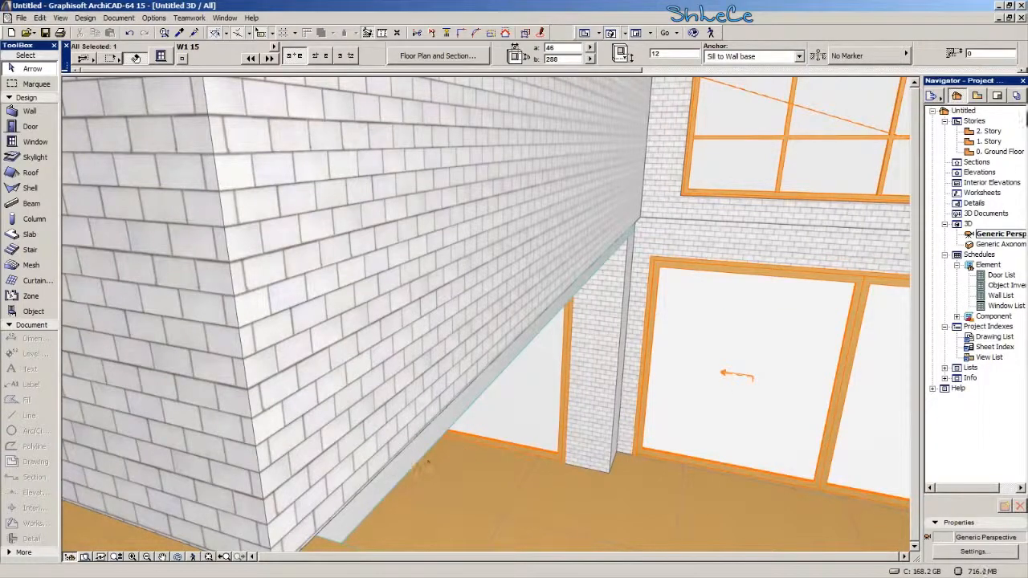
Open the 1. Story floor plan, select the floor slab beside the double-height room and turn on the trace reference.
double_click(984, 143)
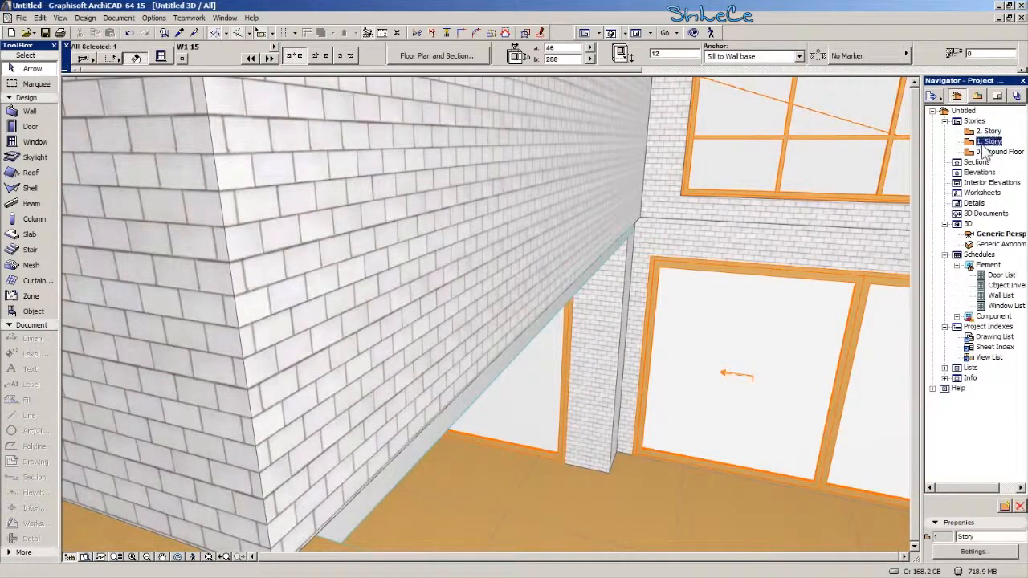
scroll(619, 264, "down", 3)
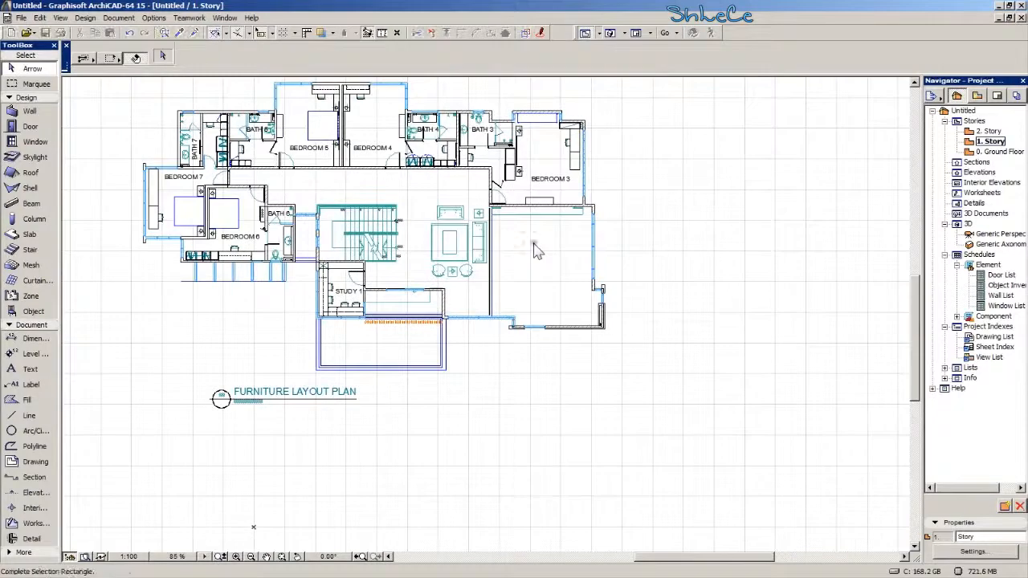
left_click(447, 197)
scroll(451, 215, "up", 8)
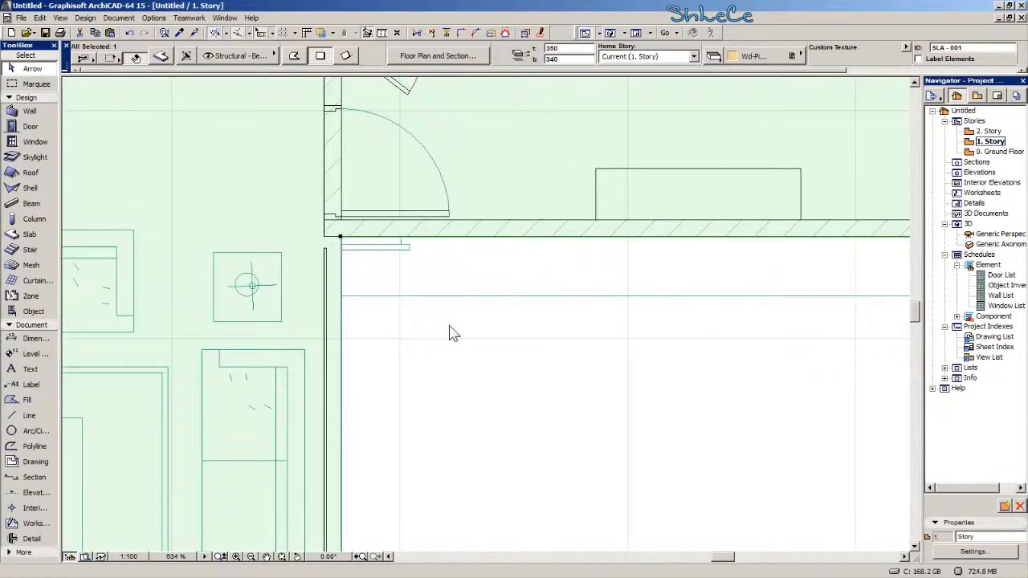
scroll(358, 243, "up", 5)
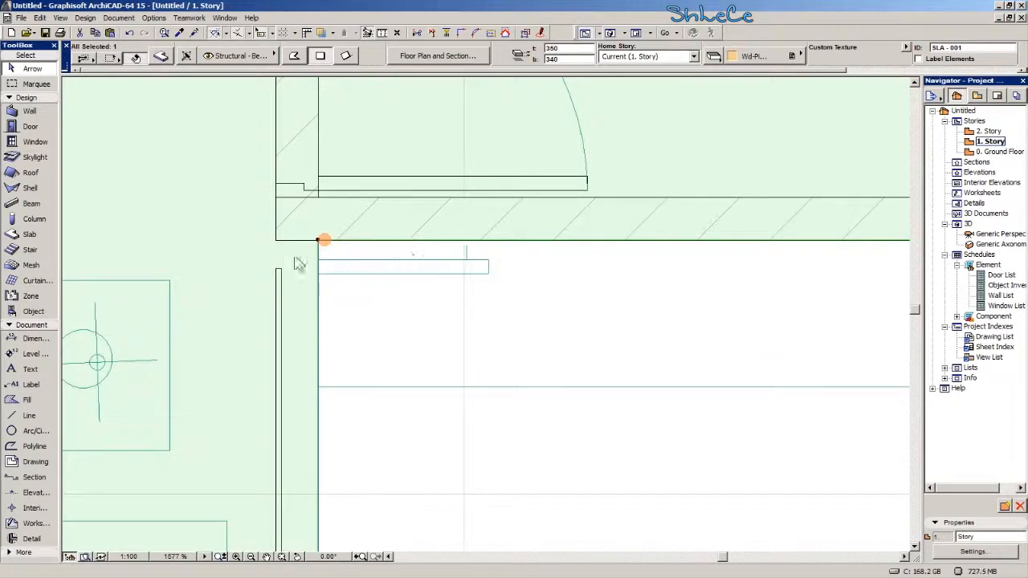
left_click(321, 32)
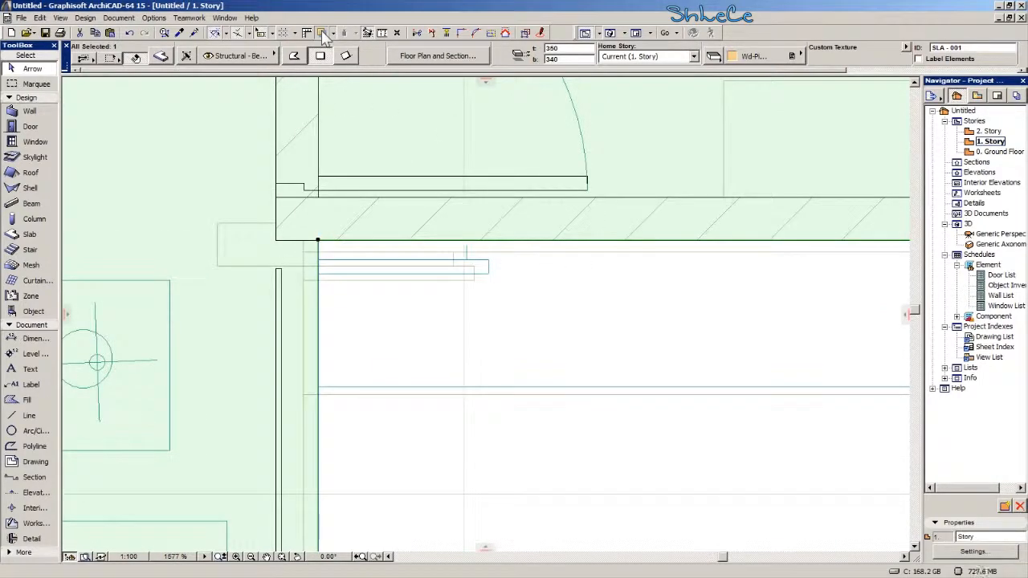
Move the selected slab's corner at the far end of the wall beside the double-height room out to the traced wall line.
middle_click_drag(434, 262, 203, 299)
middle_click_drag(635, 308, 340, 314)
middle_click_drag(770, 316, 330, 316)
scroll(612, 317, "up", 5)
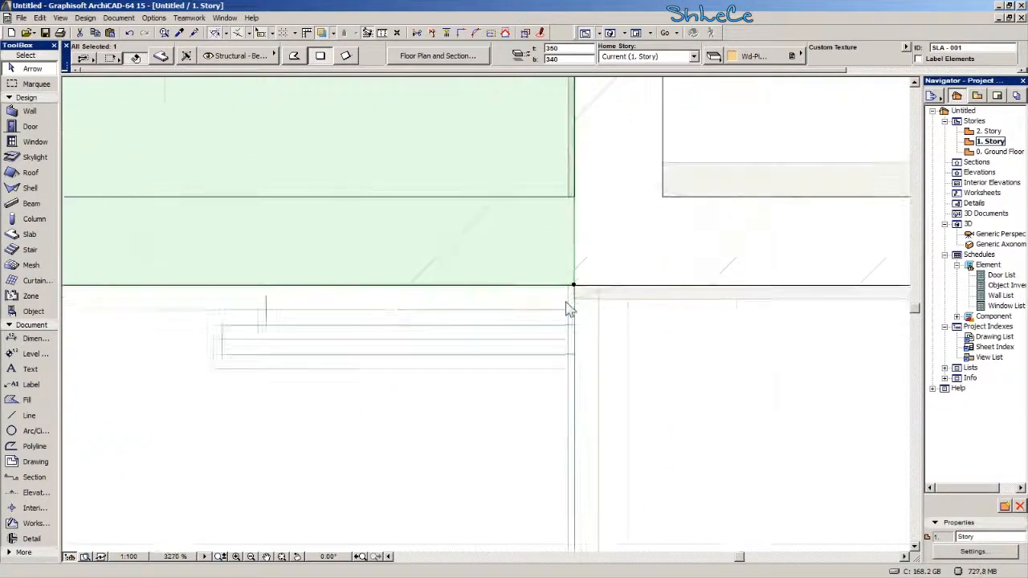
left_click(582, 267)
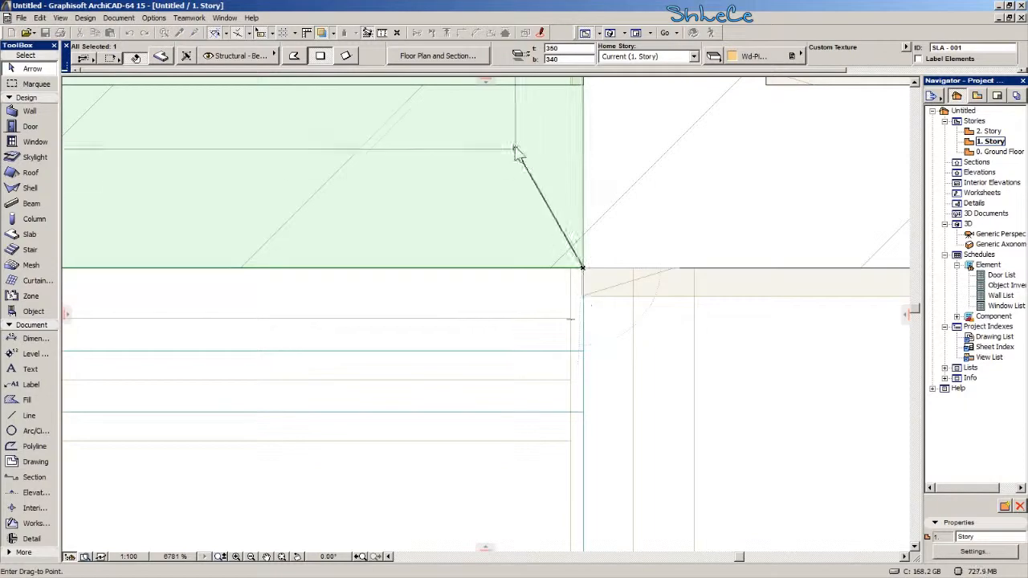
left_click(583, 319)
Move the slab's opposite corner out to the traced wall line so the edge runs parallel to the wall, and deselect the slab.
scroll(497, 353, "down", 6)
middle_click_drag(216, 362, 674, 321)
middle_click_drag(120, 342, 715, 337)
middle_click_drag(161, 334, 642, 337)
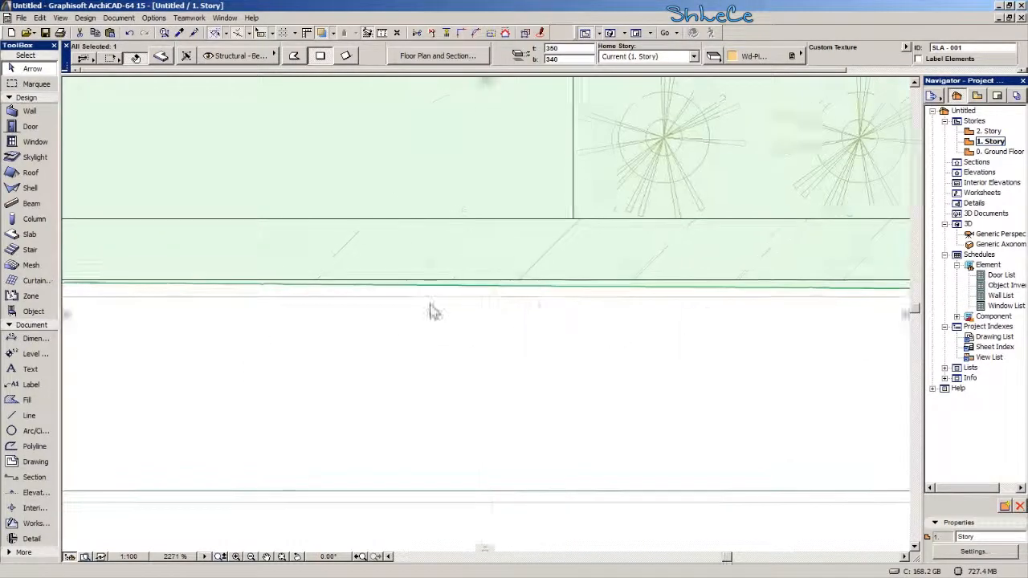
middle_click_drag(96, 304, 523, 294)
middle_click_drag(87, 282, 530, 277)
scroll(500, 275, "up", 5)
scroll(605, 269, "up", 3)
left_click(547, 231)
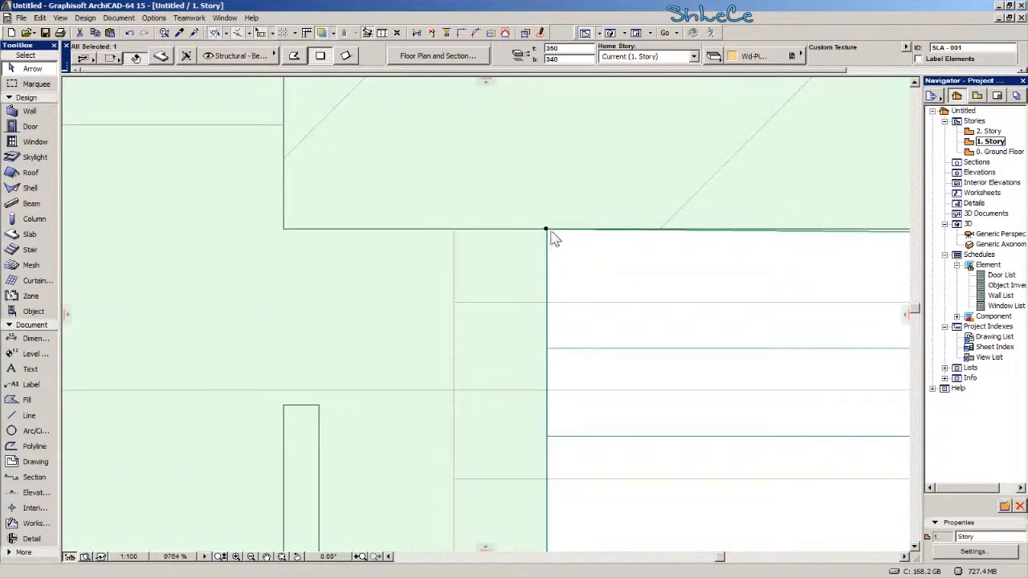
left_click(547, 304)
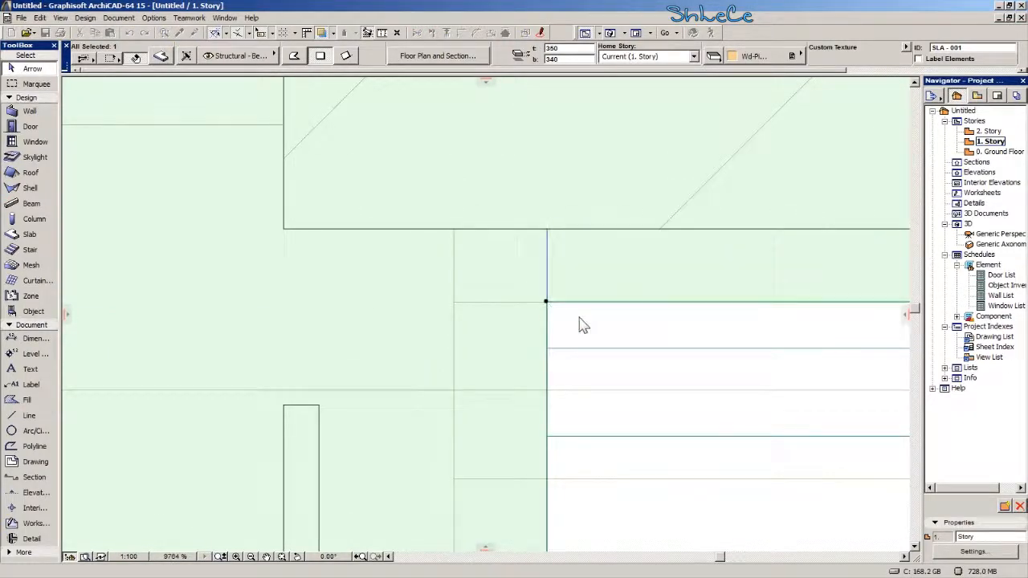
key("Escape")
Open the generic perspective and examine the slab edges and walls around the double-height room.
scroll(764, 391, "down", 5)
middle_click_drag(766, 391, 634, 326)
double_click(991, 235)
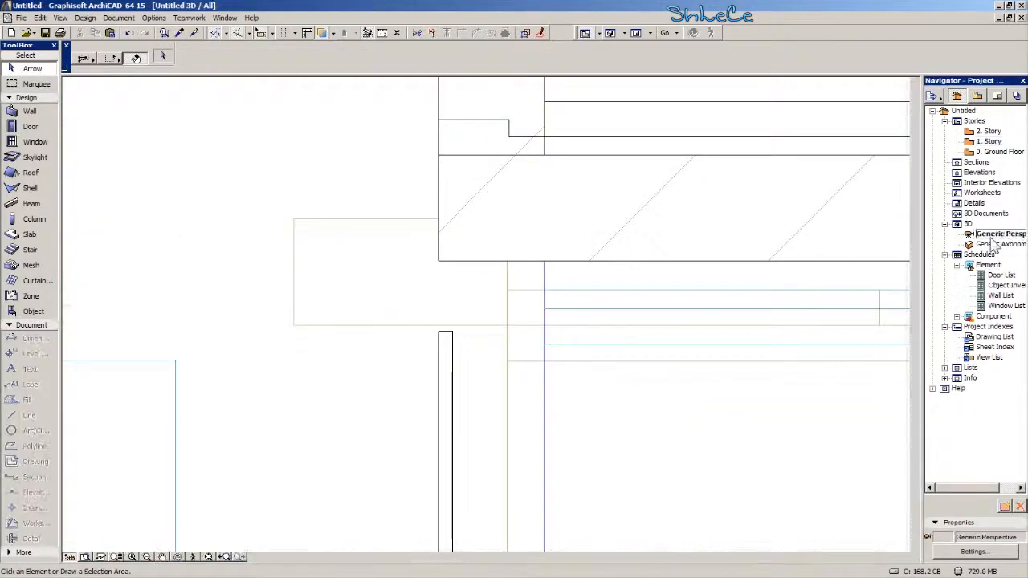
middle_click_drag(549, 371, 470, 272)
scroll(481, 307, "up", 2)
middle_click_drag(622, 216, 554, 210)
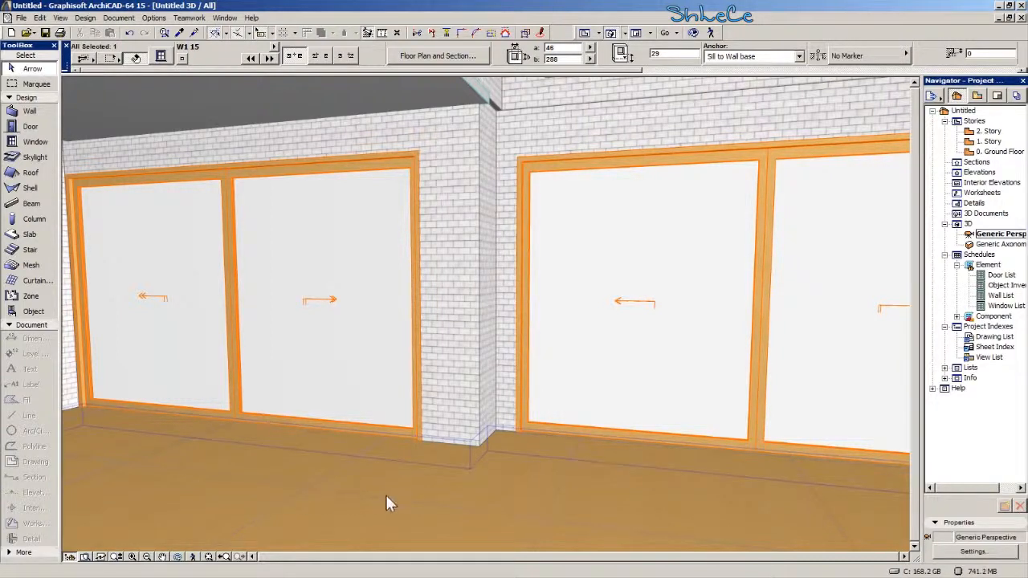
middle_click_drag(650, 379, 553, 406)
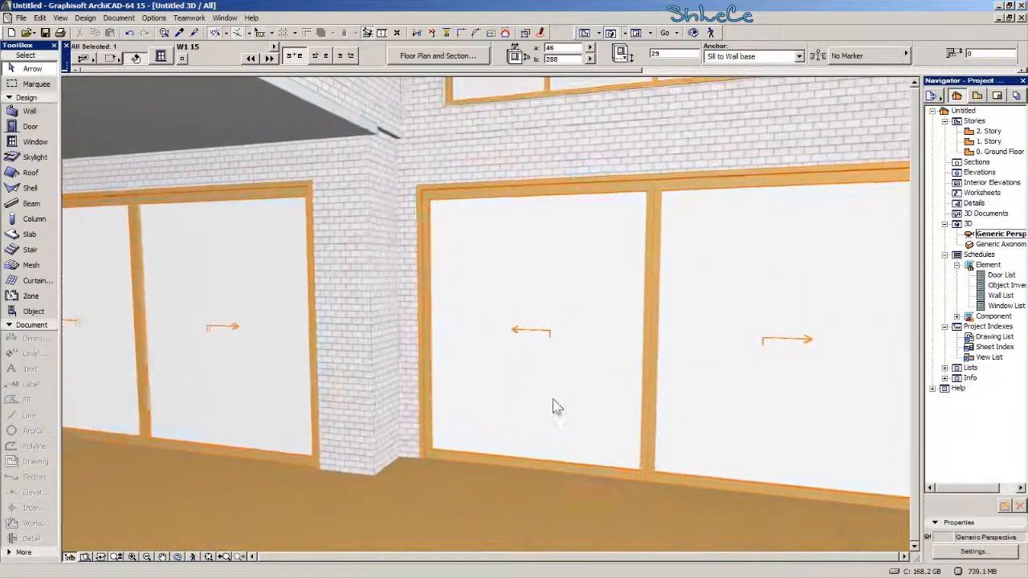
middle_click_drag(565, 366, 482, 379)
scroll(438, 282, "down", 2)
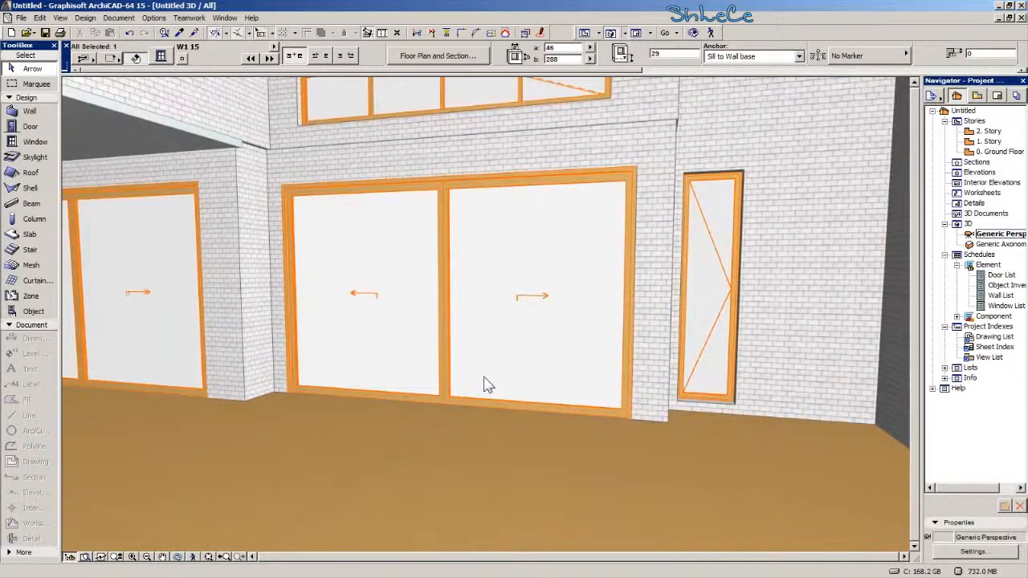
Clear the selection, open the ground floor plan at the staircase and turn off the trace reference.
left_click(484, 383)
key("Escape")
double_click(1000, 153)
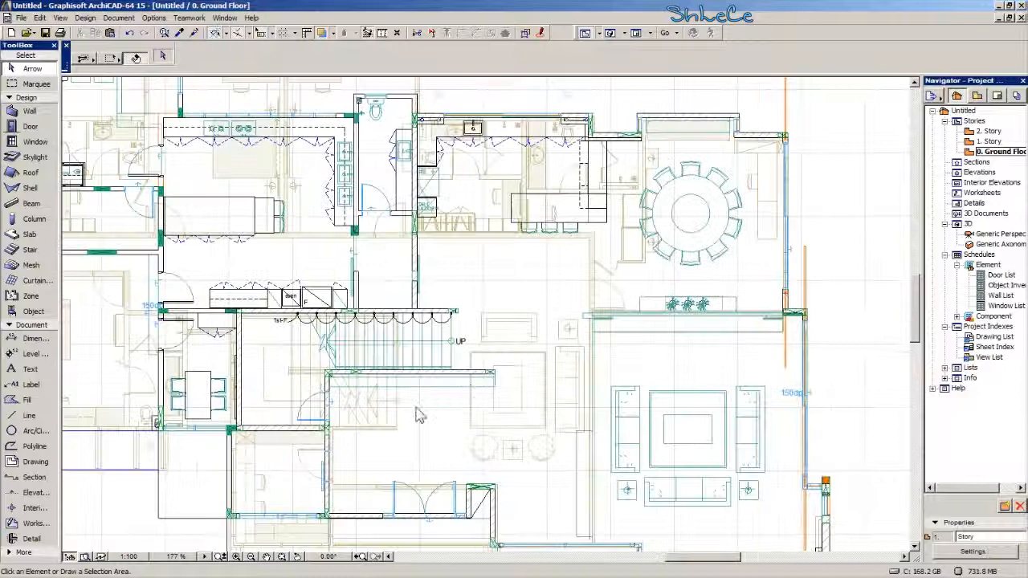
scroll(496, 344, "up", 2)
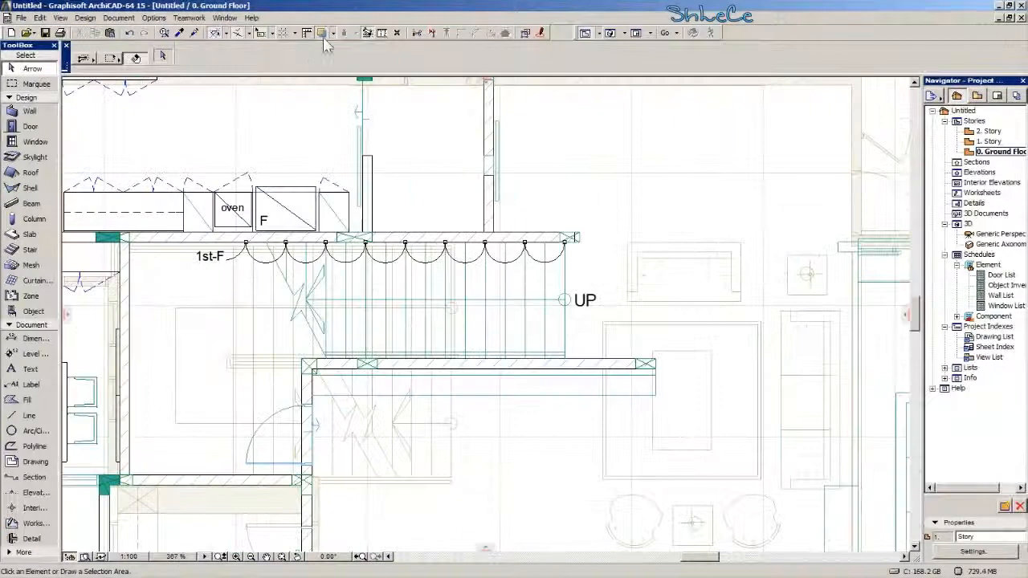
left_click(323, 35)
middle_click_drag(529, 337, 508, 334)
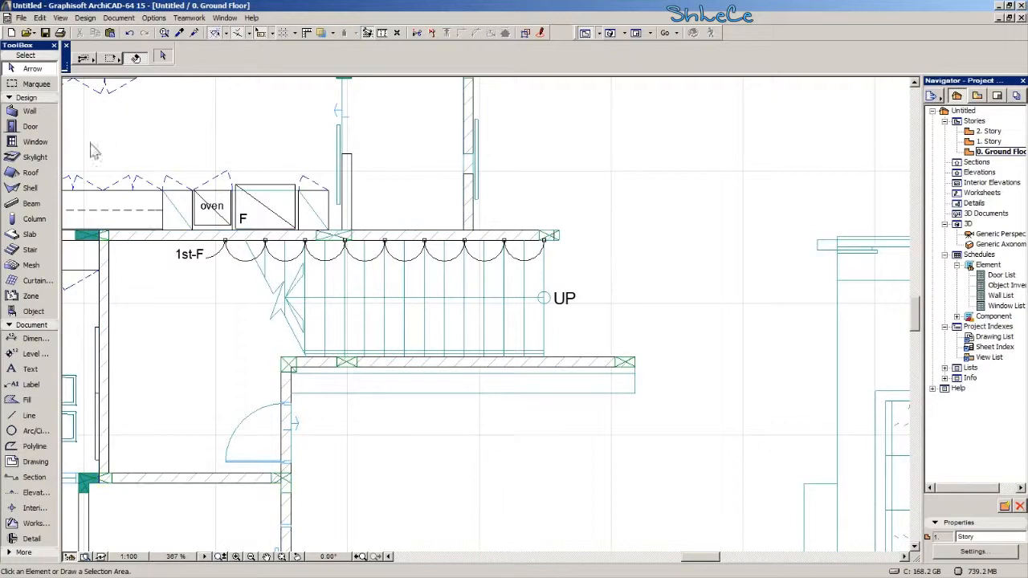
Draw a rectangular ground-floor slab from the wall at the foot of the stair to the wall on the stair's opposite side.
left_click(32, 235)
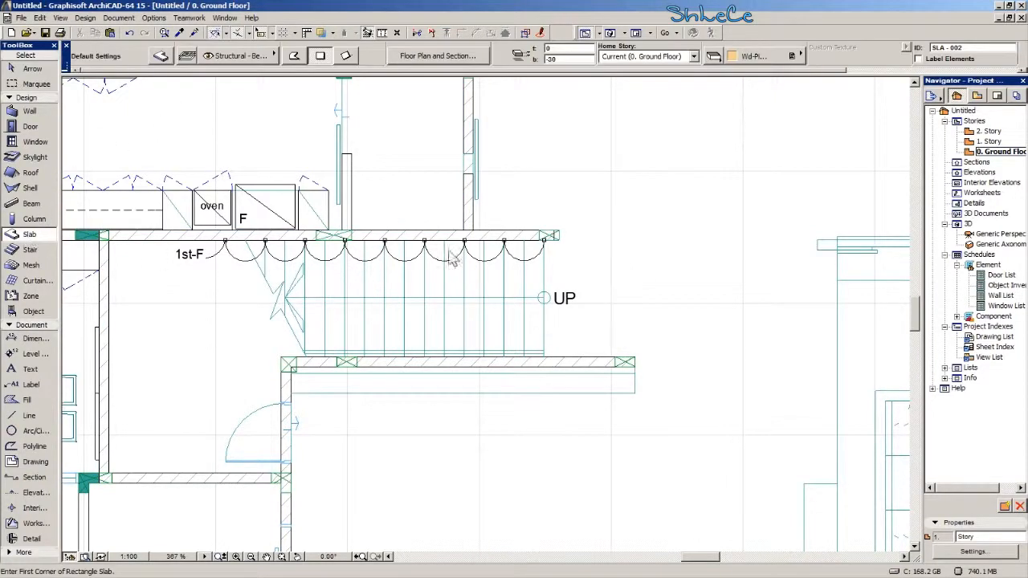
scroll(525, 254, "up", 3)
scroll(578, 233, "up", 3)
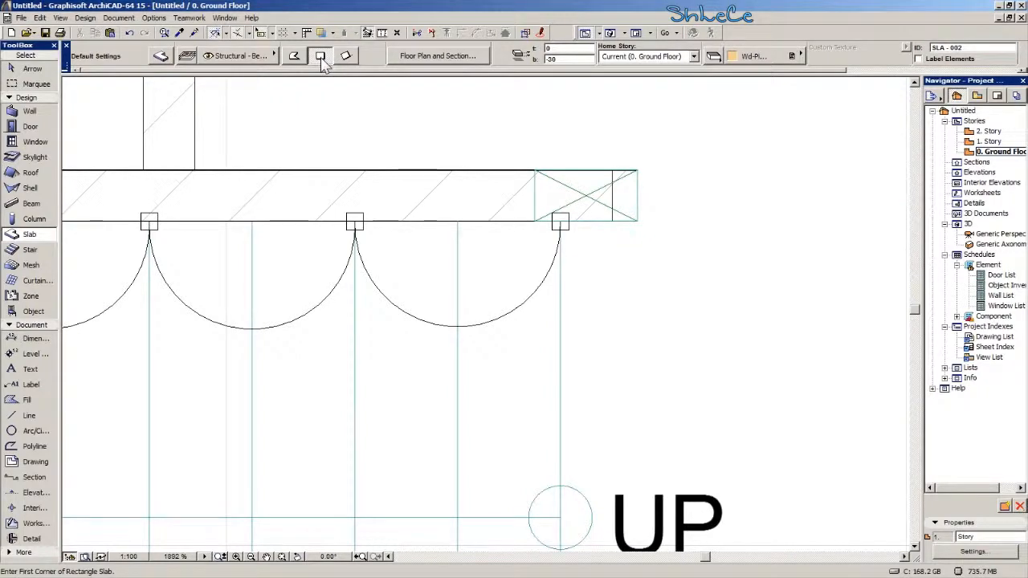
scroll(564, 222, "up", 2)
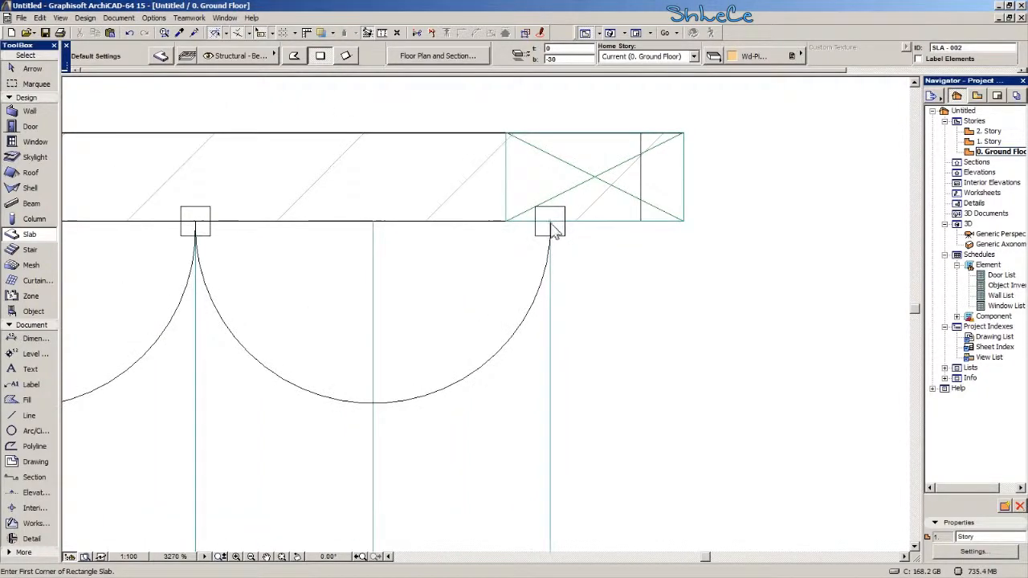
left_click(549, 223)
scroll(391, 345, "down", 3)
middle_click_drag(414, 452, 393, 265)
middle_click_drag(410, 522, 379, 199)
scroll(345, 363, "up", 2)
left_click(319, 334)
Draw a rectangular slab from the inner wall corner near the 1st-F label to the room's lower wall, in line with the stair's inner end.
scroll(324, 377, "down", 7)
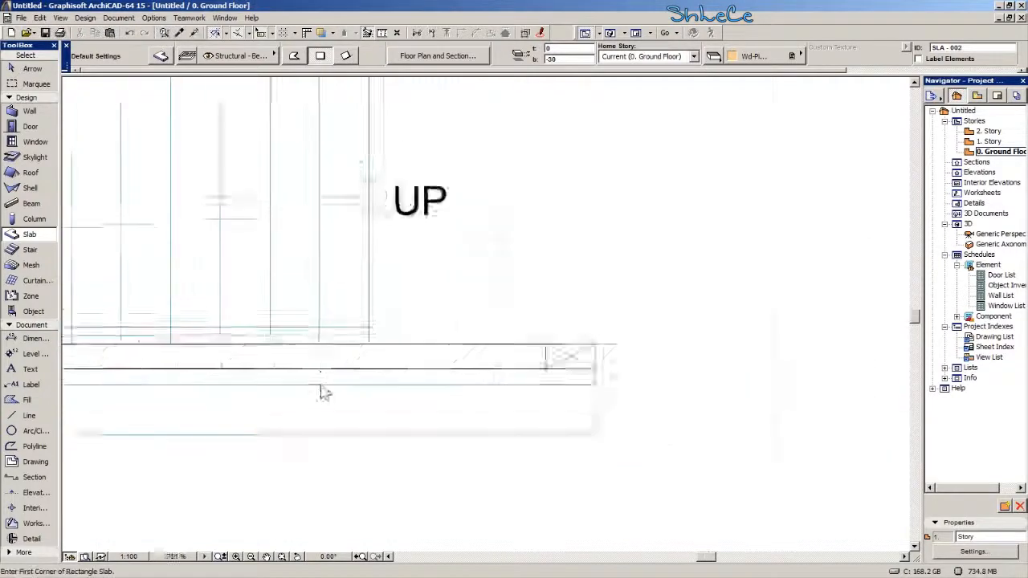
scroll(390, 339, "down", 2)
middle_click_drag(327, 337, 369, 299)
scroll(254, 223, "up", 5)
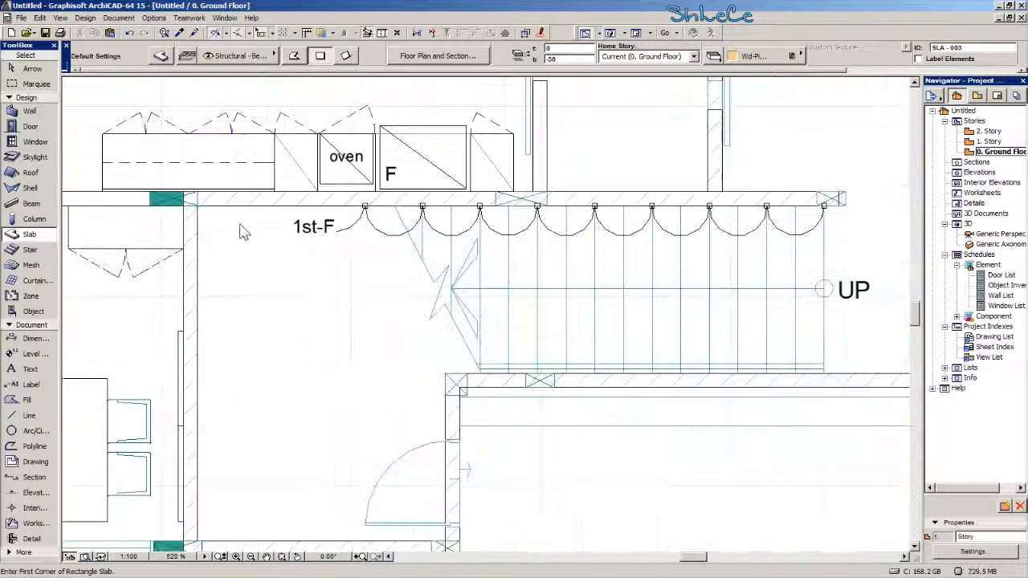
left_click(201, 214)
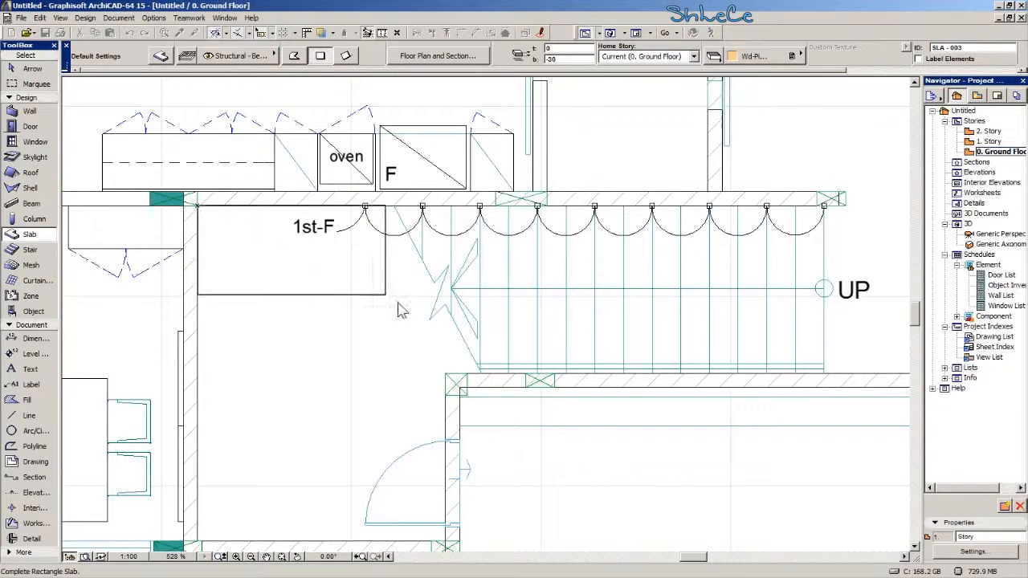
scroll(371, 290, "down", 4)
scroll(419, 305, "up", 2)
scroll(419, 302, "up", 2)
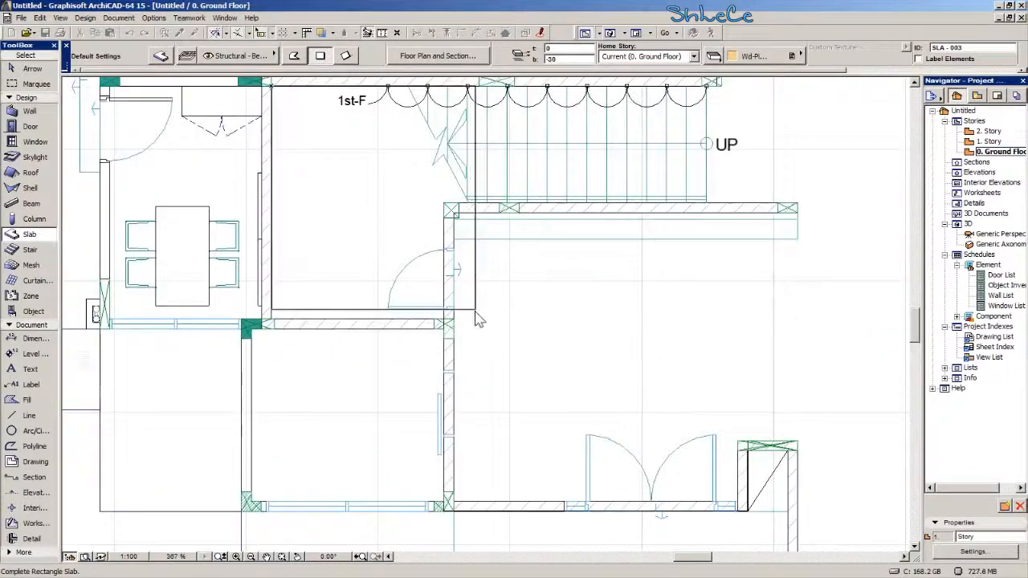
middle_click_drag(475, 313, 462, 347)
scroll(452, 348, "up", 1)
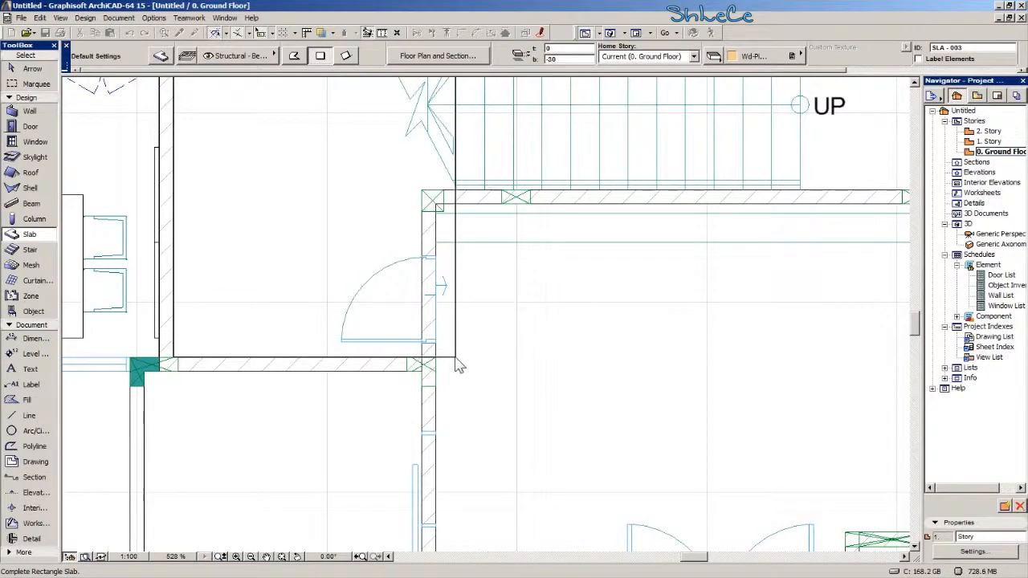
left_click(457, 366)
Take a measurement from the stair's inner end line above the wall corner.
scroll(321, 317, "down", 4)
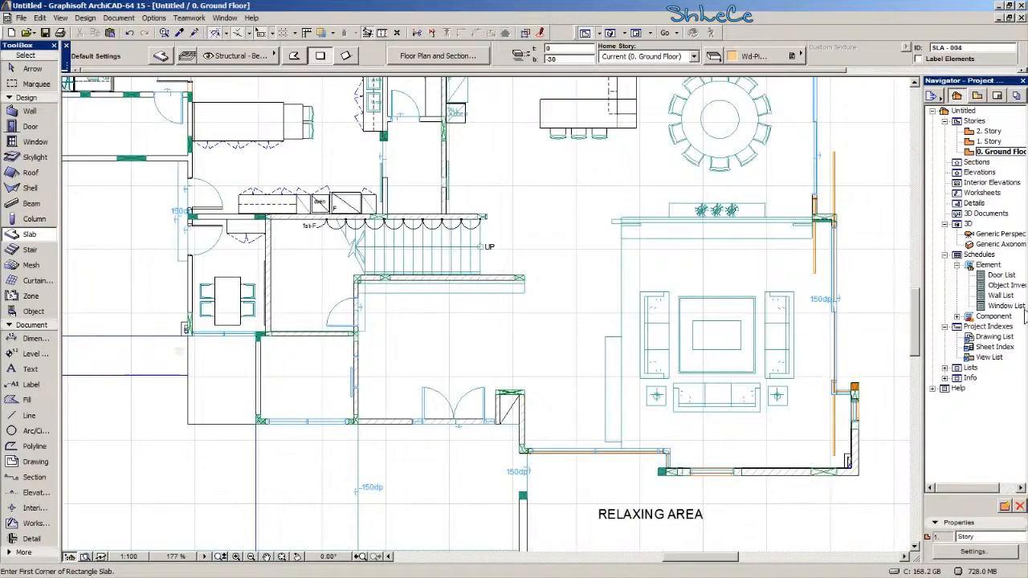
scroll(361, 314, "up", 5)
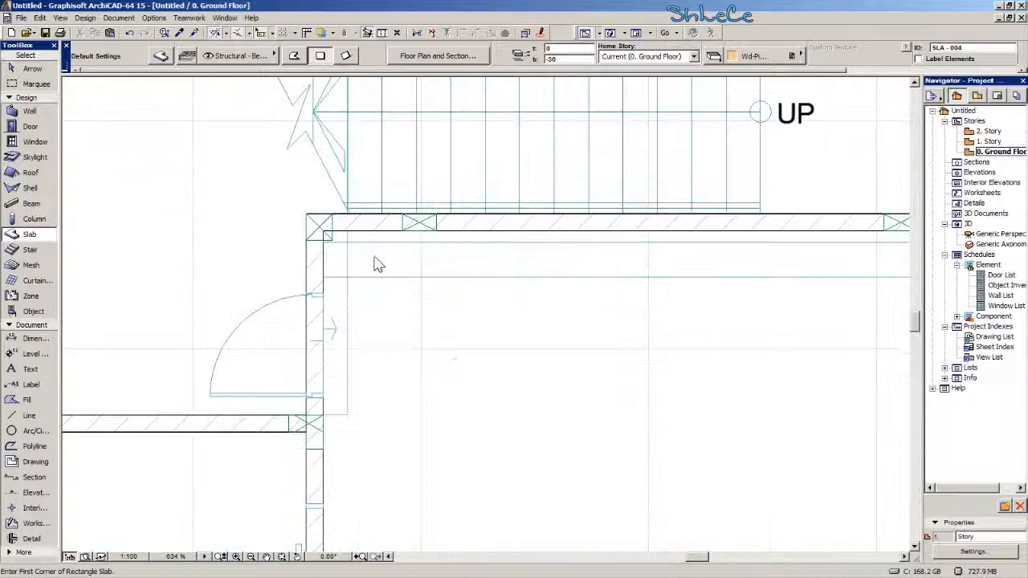
scroll(362, 251, "up", 2)
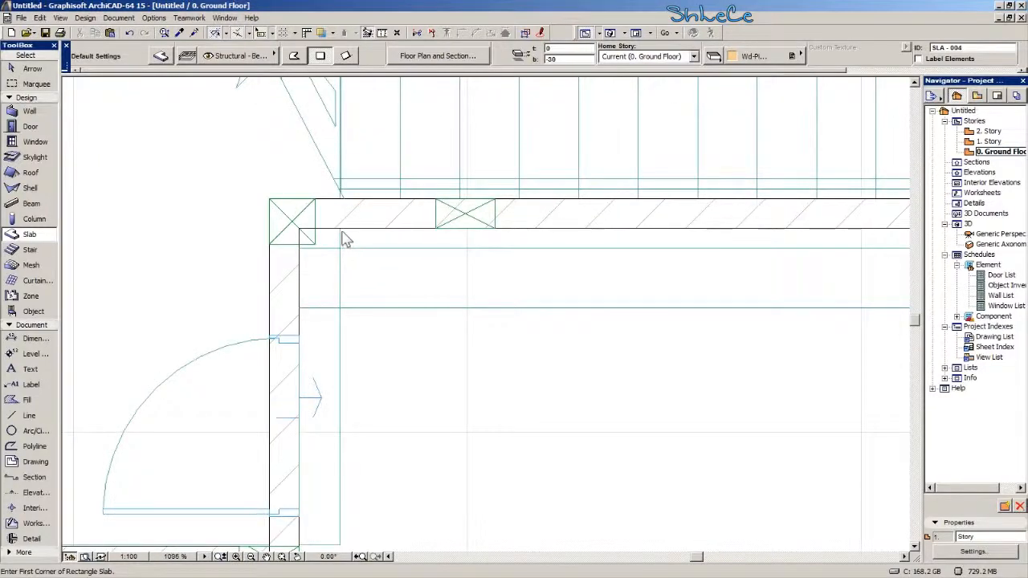
left_click(382, 32)
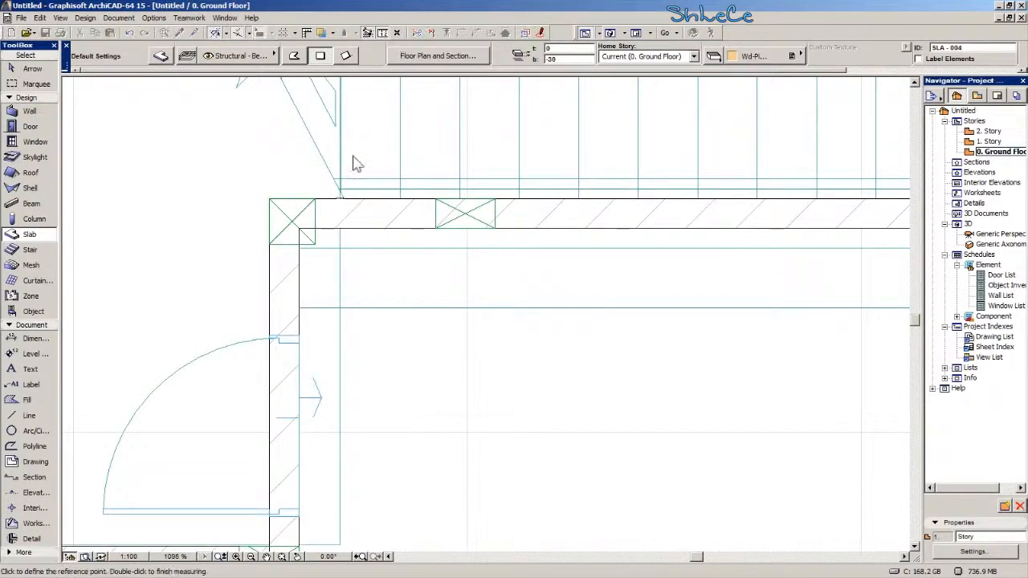
left_click(339, 151)
key("Escape")
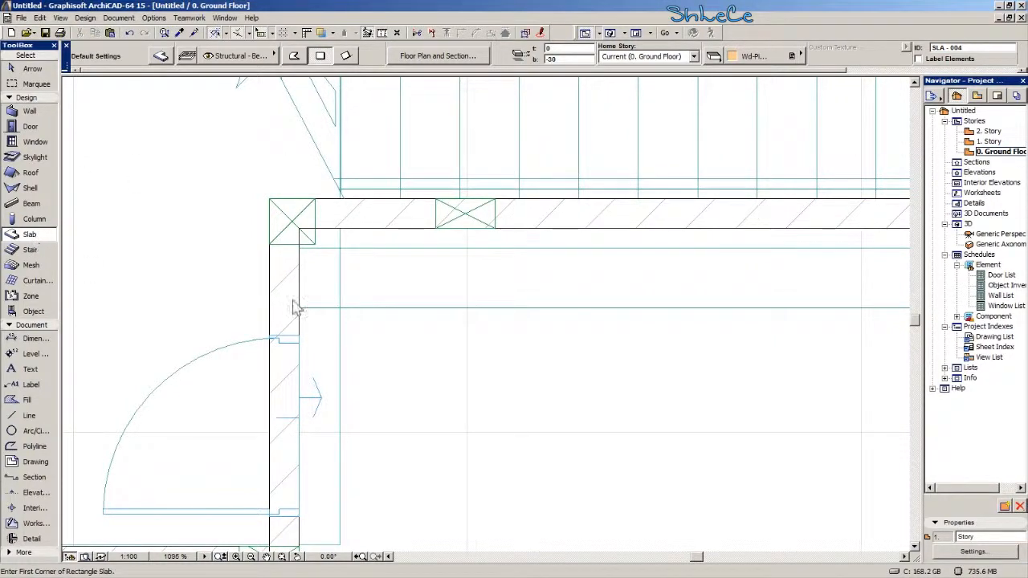
Draw a narrow rectangular slab one tread wide beside the previous slab, from the wall below the stair down to the same lower edge.
left_click(340, 230)
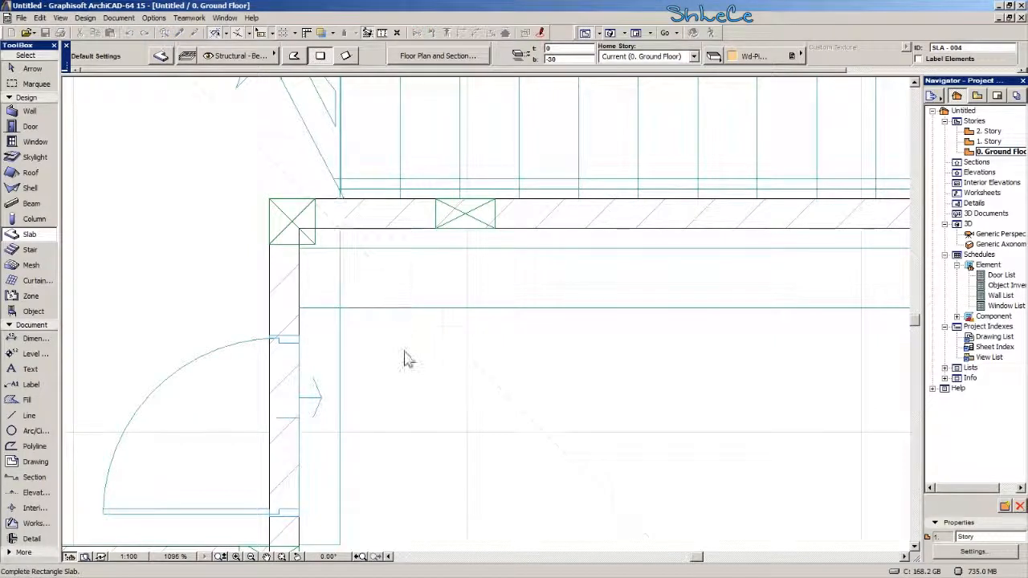
scroll(397, 357, "down", 3)
scroll(385, 366, "up", 3)
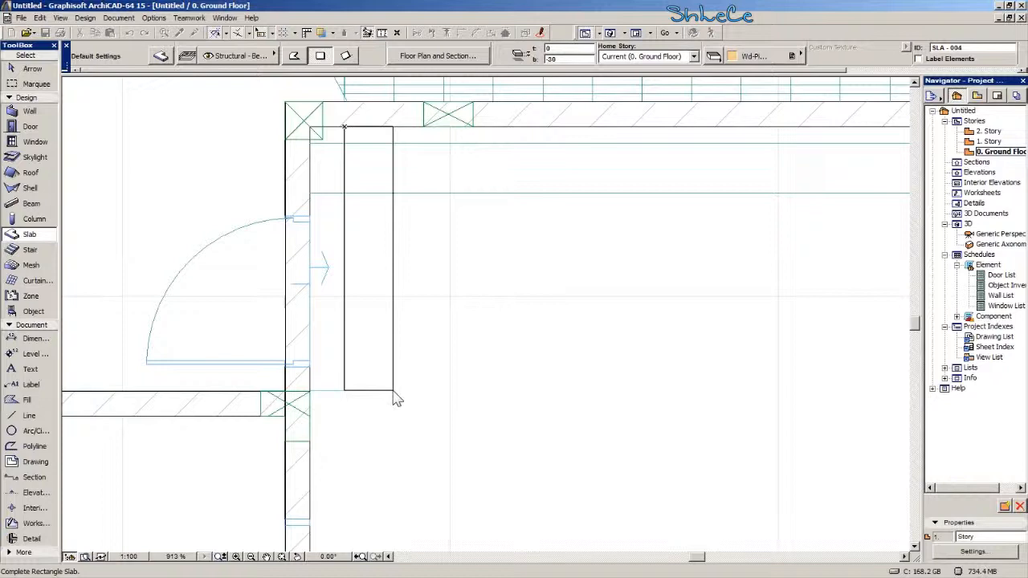
left_click(394, 399)
Move both lower corners of the narrow slab so its bottom edge lines up with the adjacent slab's edge.
scroll(433, 403, "down", 5)
scroll(424, 410, "up", 10)
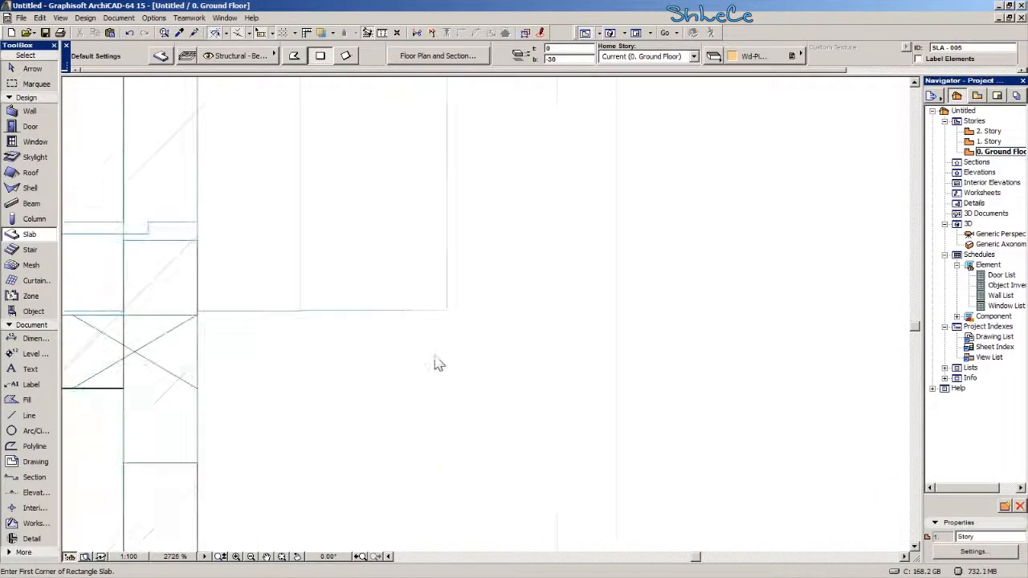
key("Escape")
left_click(445, 309)
scroll(439, 322, "up", 5)
middle_click_drag(415, 317, 512, 313)
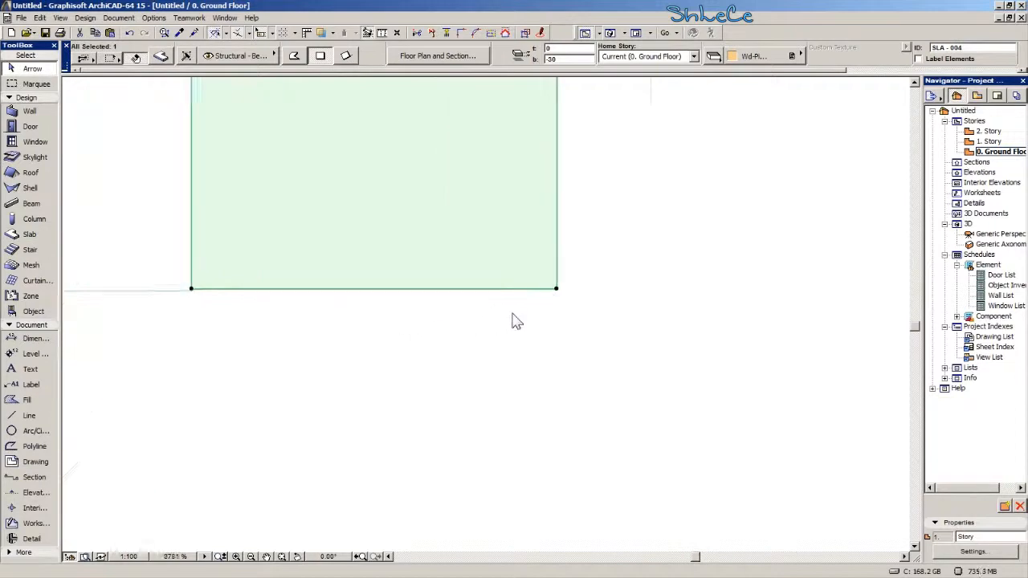
scroll(516, 321, "up", 3)
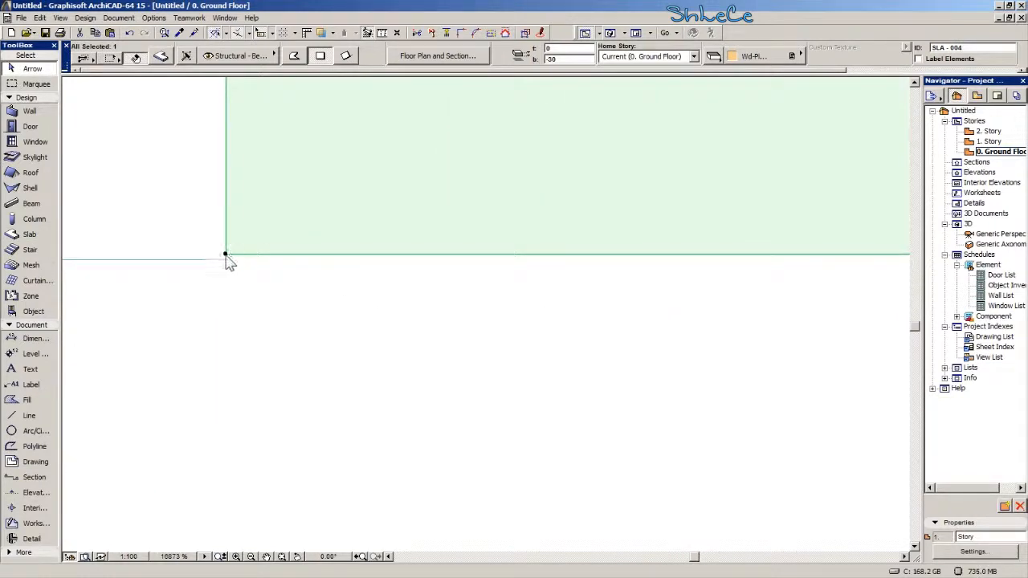
left_click(226, 256)
left_click(226, 261)
scroll(273, 284, "down", 3)
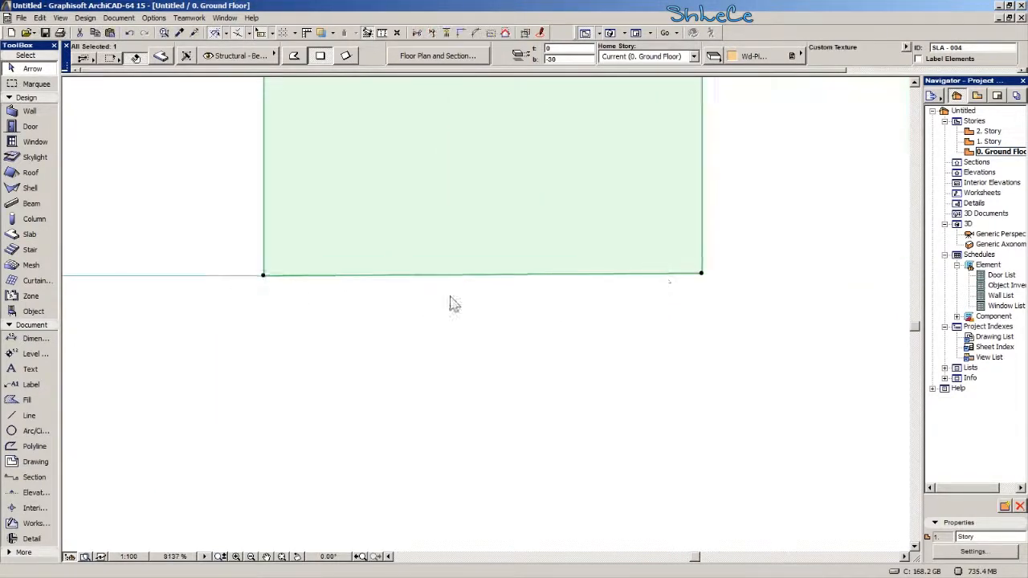
left_click(680, 268)
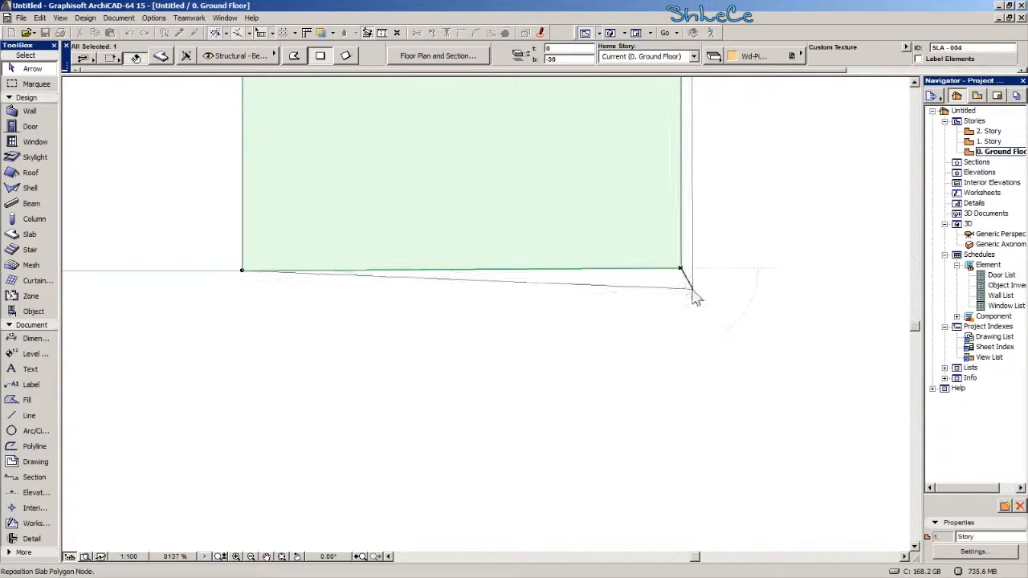
left_click(243, 271)
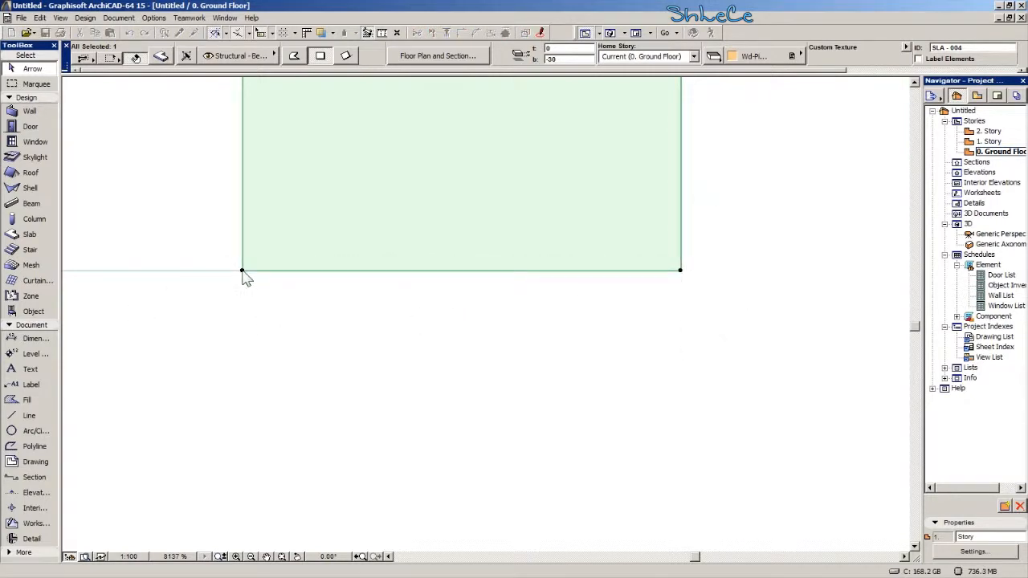
Open the generic 3D perspective and inspect the floor slabs from underneath the building.
scroll(634, 315, "down", 1)
left_click(1002, 245)
left_click(1002, 238)
double_click(1002, 239)
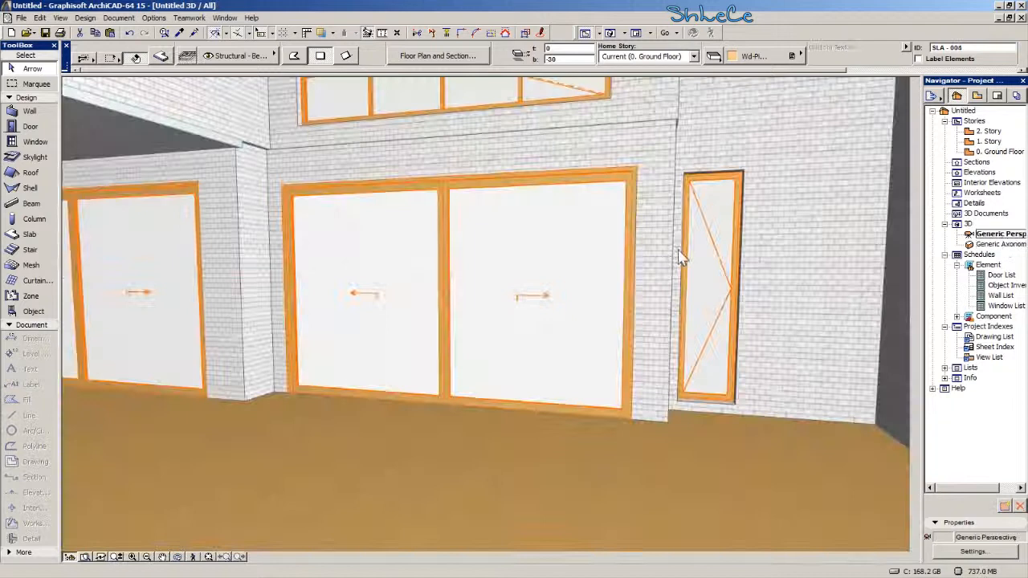
scroll(564, 265, "down", 4)
scroll(568, 312, "down", 3)
middle_click_drag(571, 314, 525, 360, "shift")
middle_click_drag(207, 260, 364, 228, "shift")
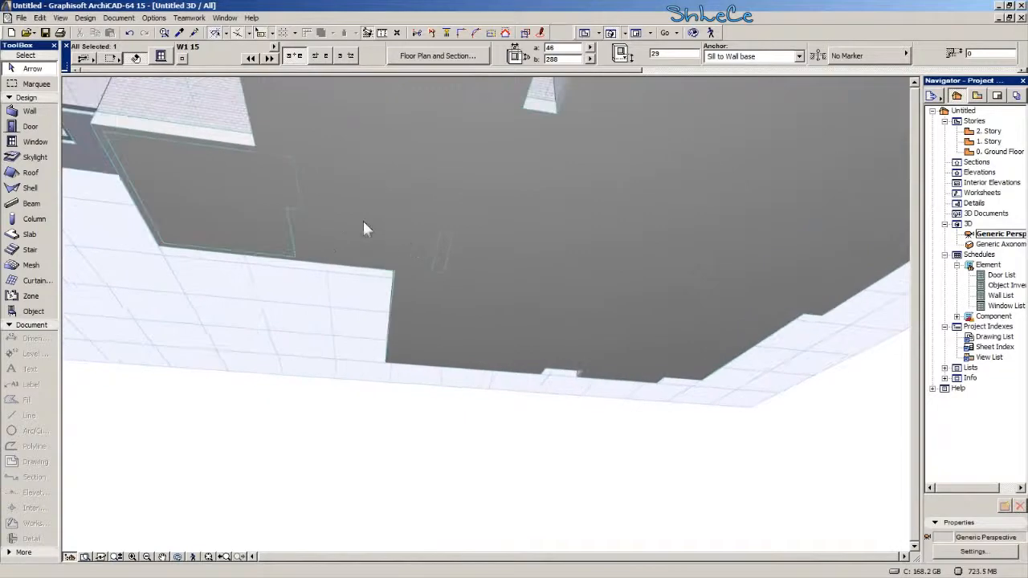
middle_click_drag(273, 207, 340, 219, "shift")
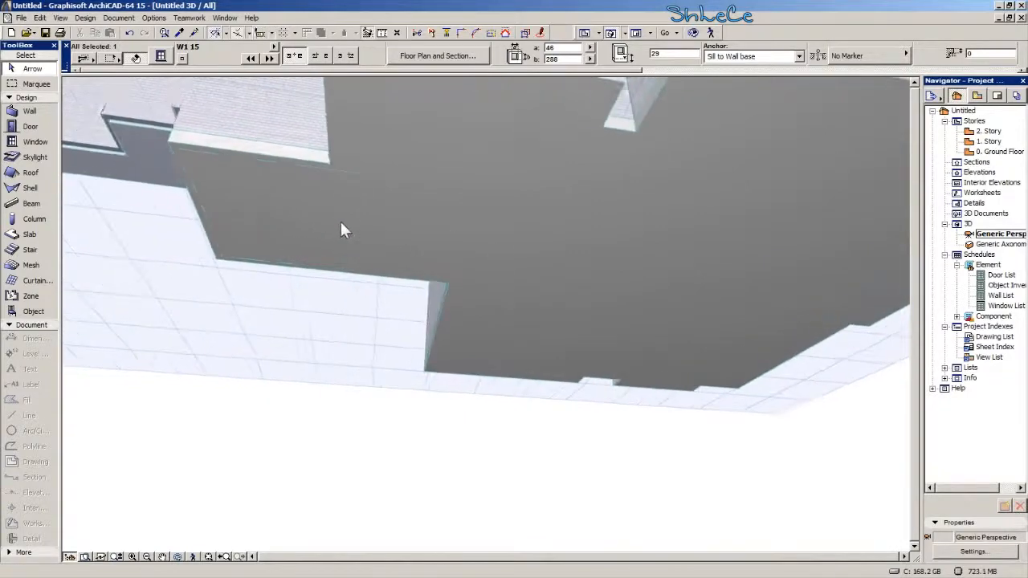
Raise the landing slab behind the two stair walls off the floor and set its top to 200 and bottom to 183.
left_click(362, 176)
left_click(284, 206)
middle_click_drag(333, 195, 428, 367, "shift")
scroll(481, 290, "up", 5)
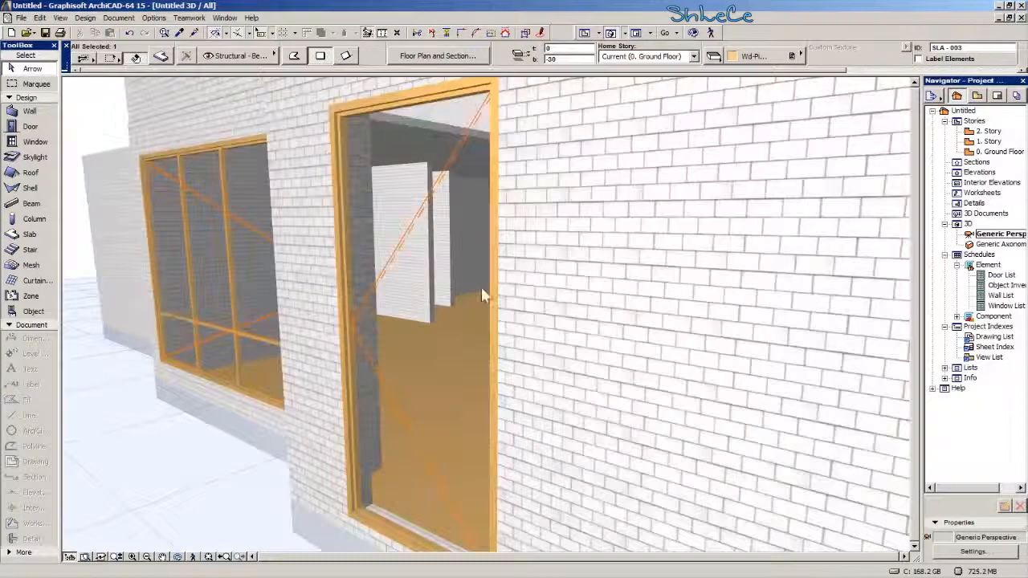
middle_click_drag(451, 299, 349, 378, "shift")
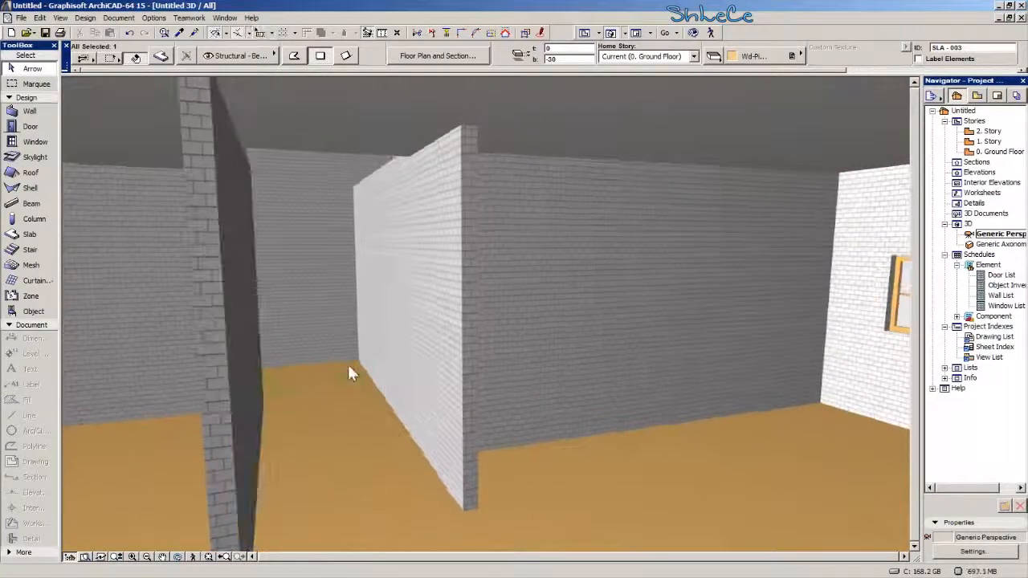
left_click(385, 401)
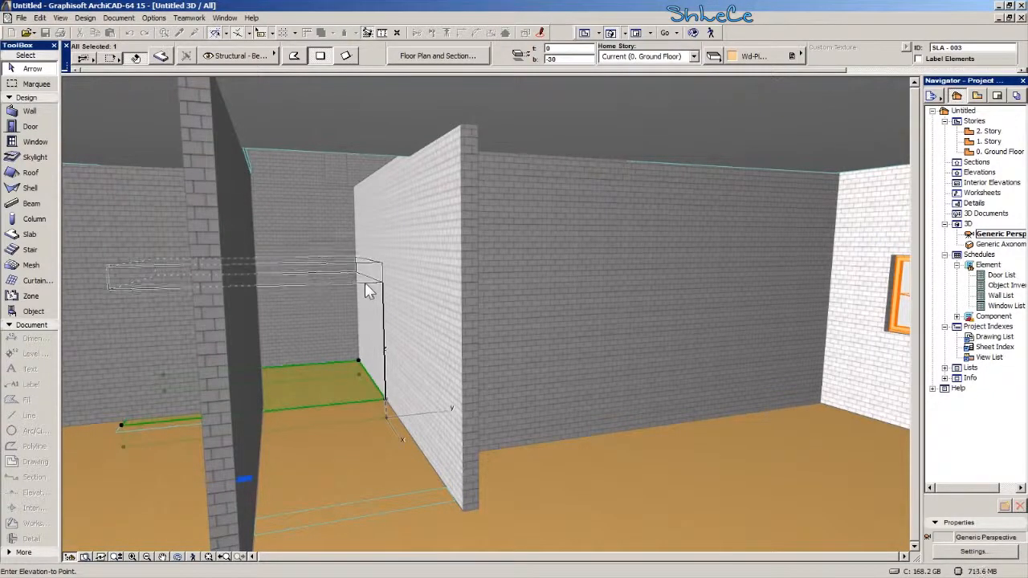
left_click(366, 291)
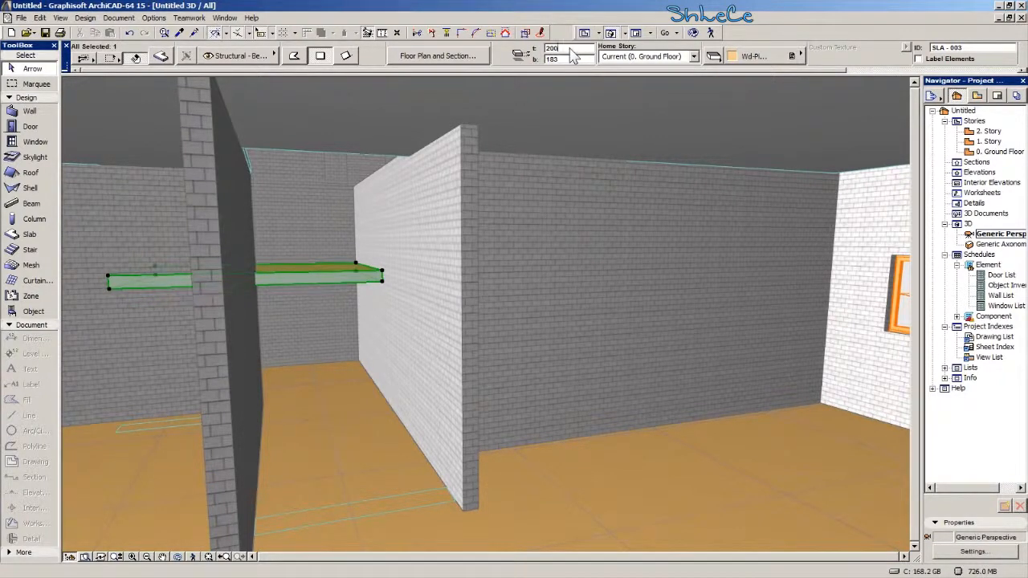
Elevate the step slab at the open end between the two stair walls, setting its bottom to 0 and top to 17.
middle_click_drag(436, 326, 444, 322)
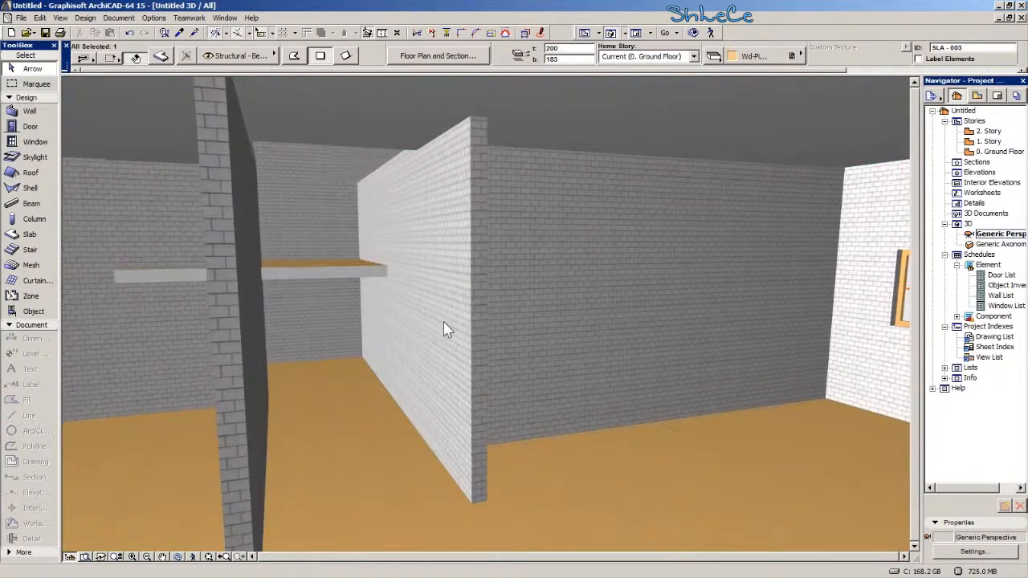
left_click(456, 495)
key("ctrl+9")
left_click(463, 524)
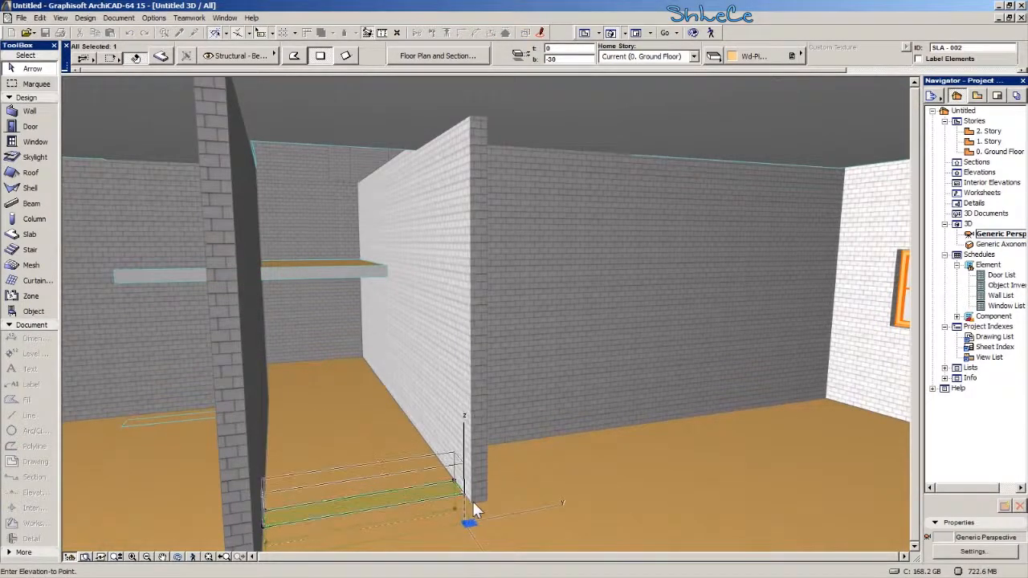
left_click(472, 501)
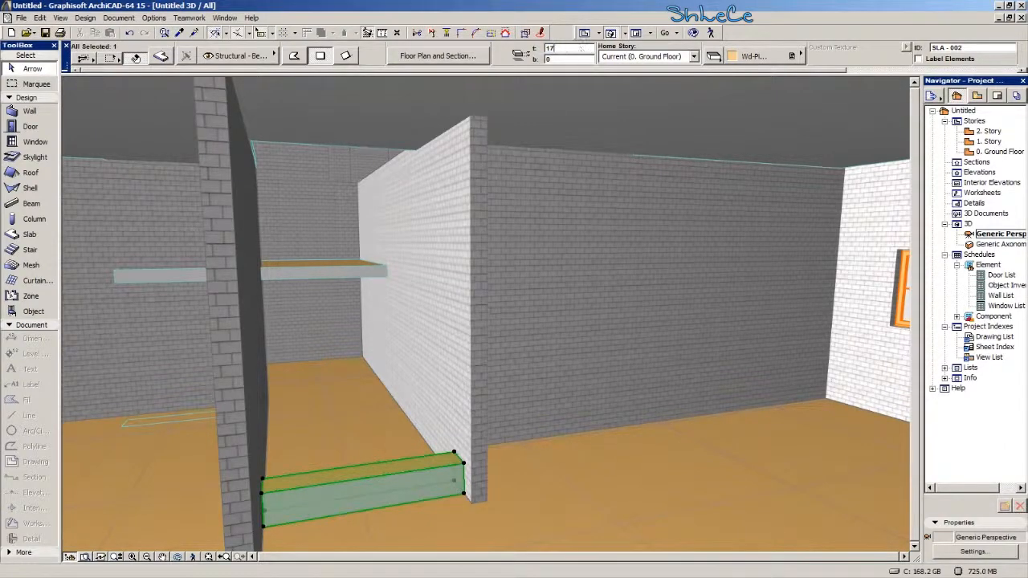
key("Return")
Elevate the narrow slab in the corner below the raised landing, setting its bottom to 0 and top to 17.
middle_click_drag(101, 389, 413, 461, "shift")
left_click(308, 428)
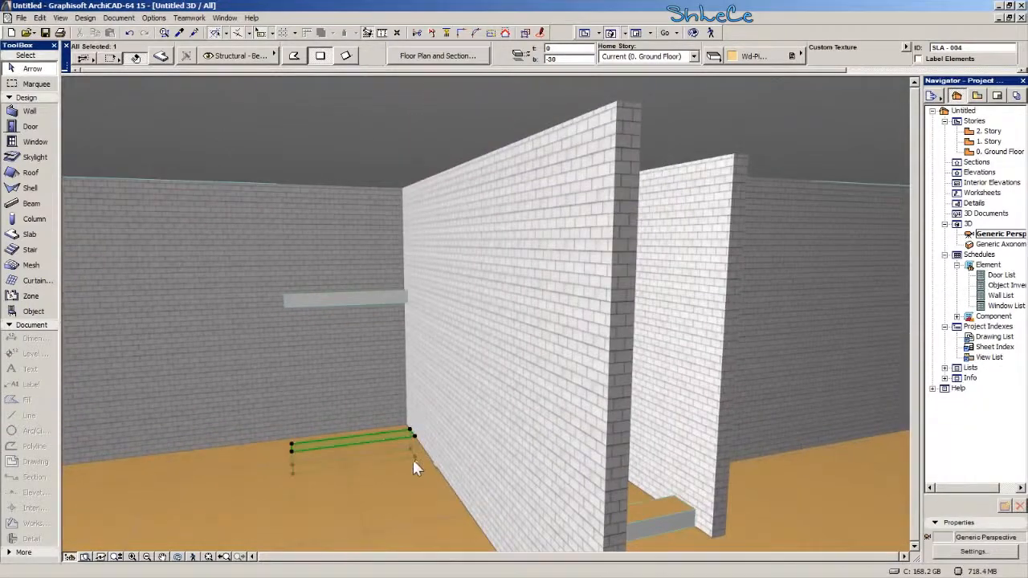
left_click(414, 462)
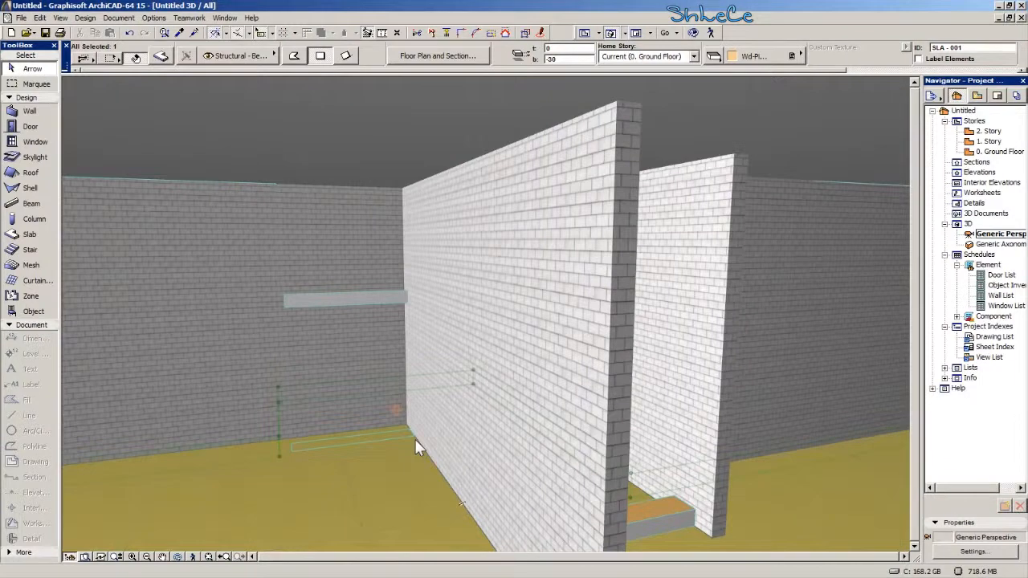
key("Escape")
left_click(398, 440)
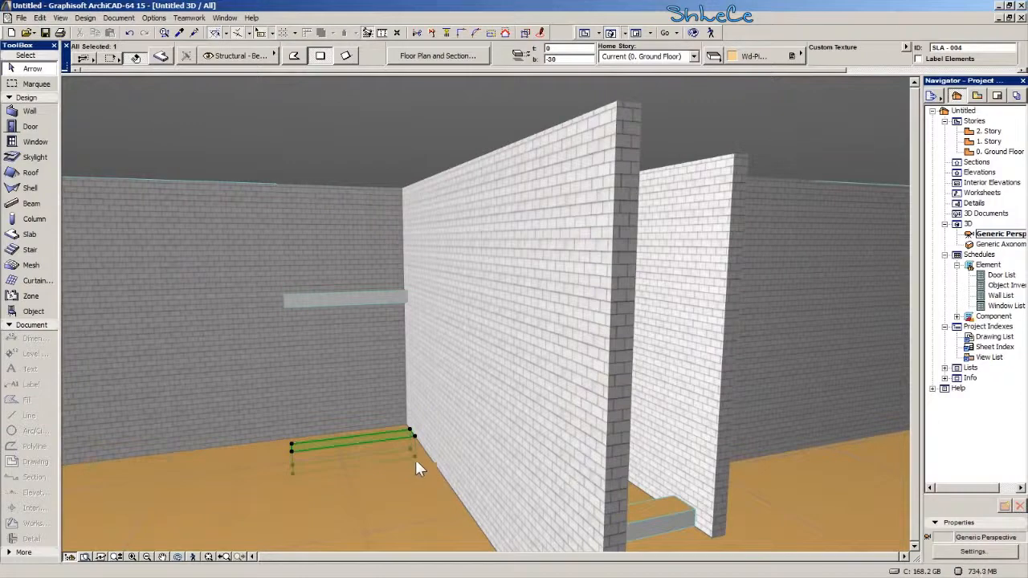
left_click(414, 458)
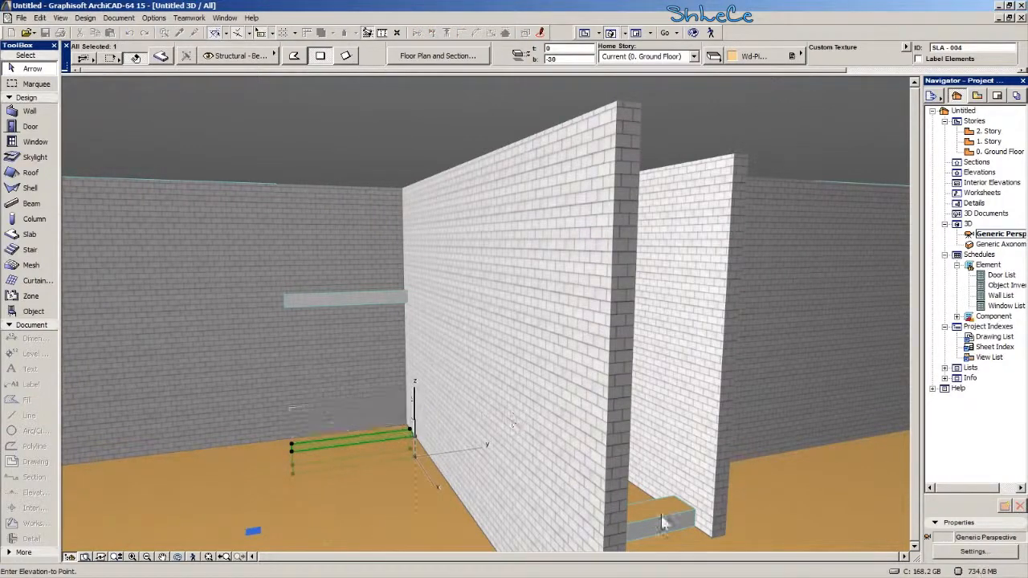
left_click(713, 547)
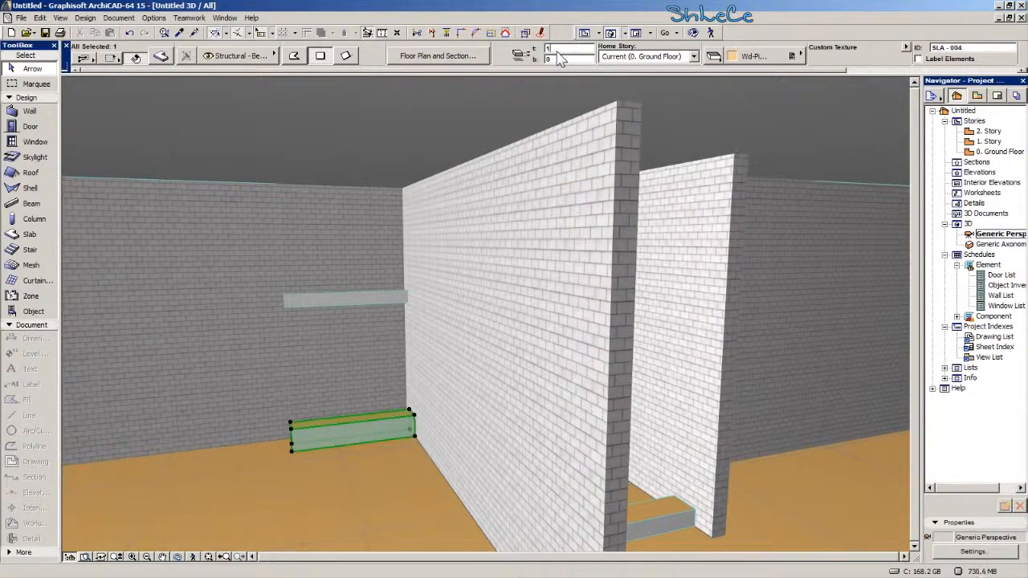
key("Return")
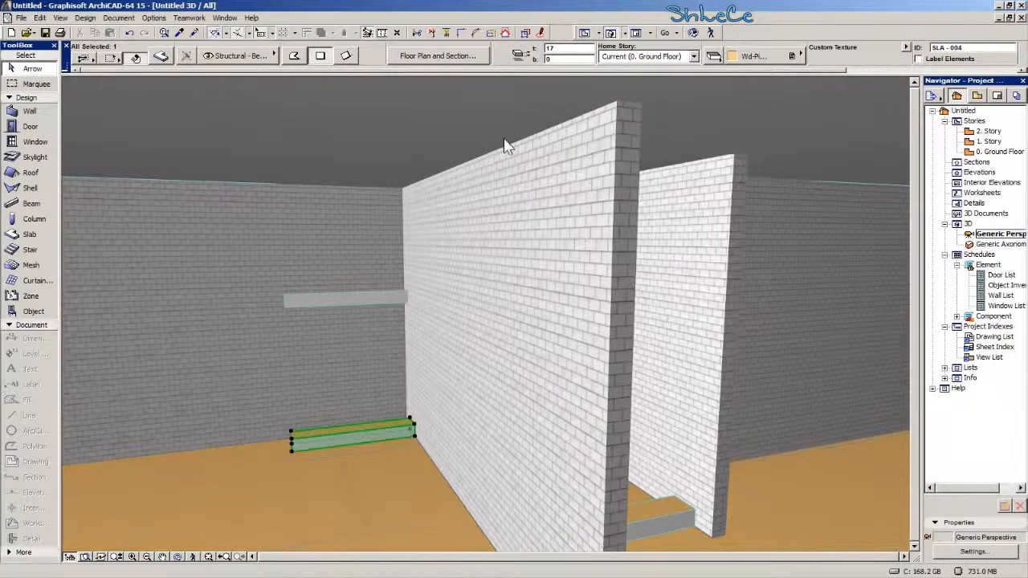
Elevate the narrow corner slab onto the landing so its bottom sits at 200 and its top at 217.
middle_click_drag(411, 334, 470, 348)
middle_click_drag(460, 391, 482, 408)
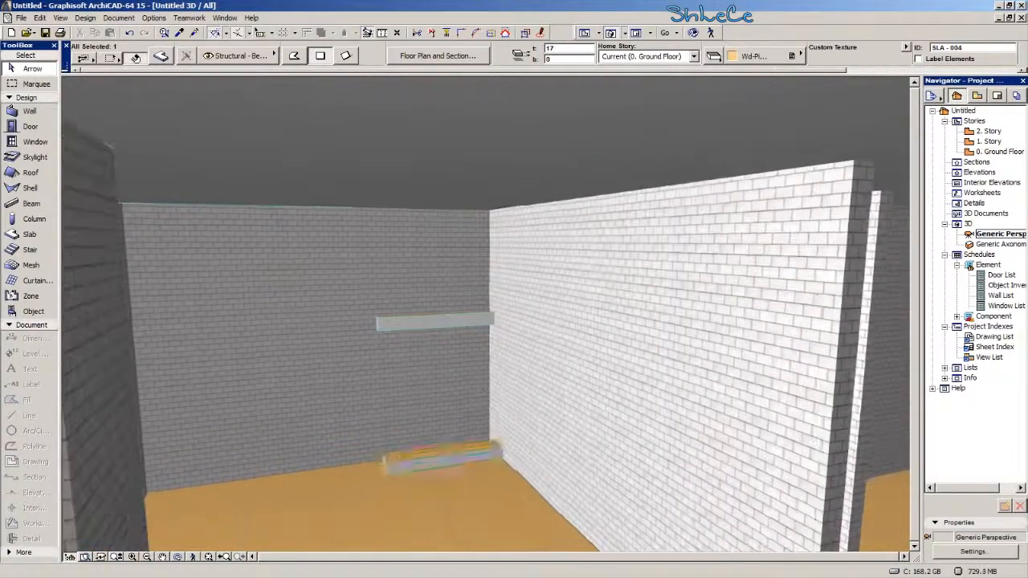
key("ctrl+9")
left_click(503, 458)
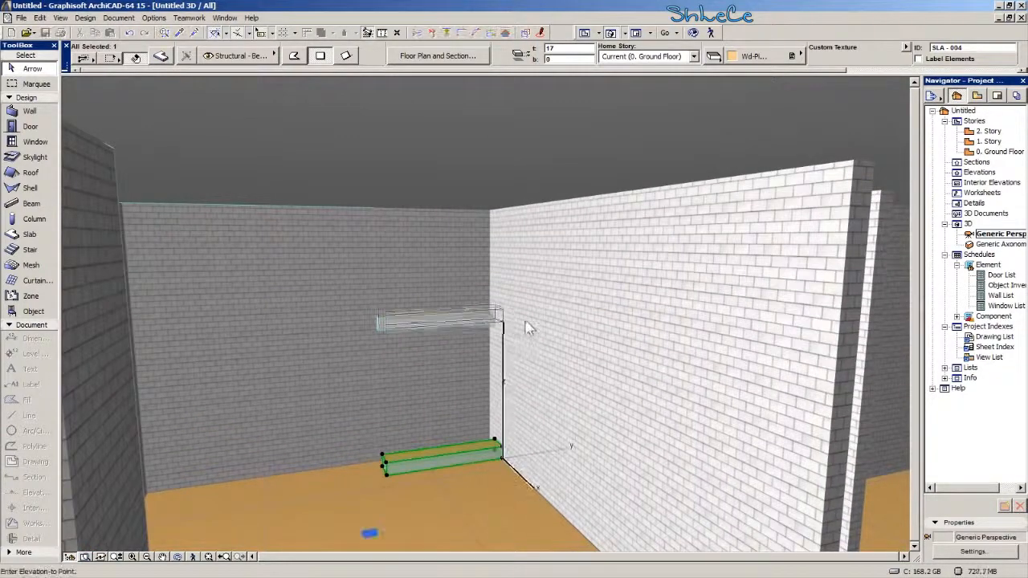
left_click(376, 321)
middle_click_drag(523, 374, 465, 409, "shift")
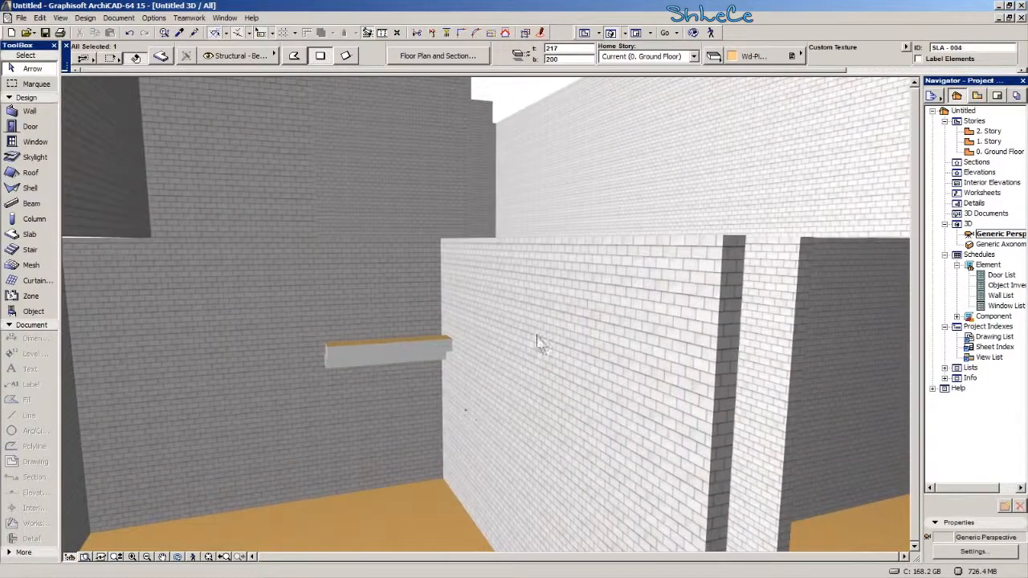
Check the staircase layout on the 1. Story floor plan.
scroll(626, 331, "down", 1)
double_click(989, 141)
scroll(438, 332, "down", 8)
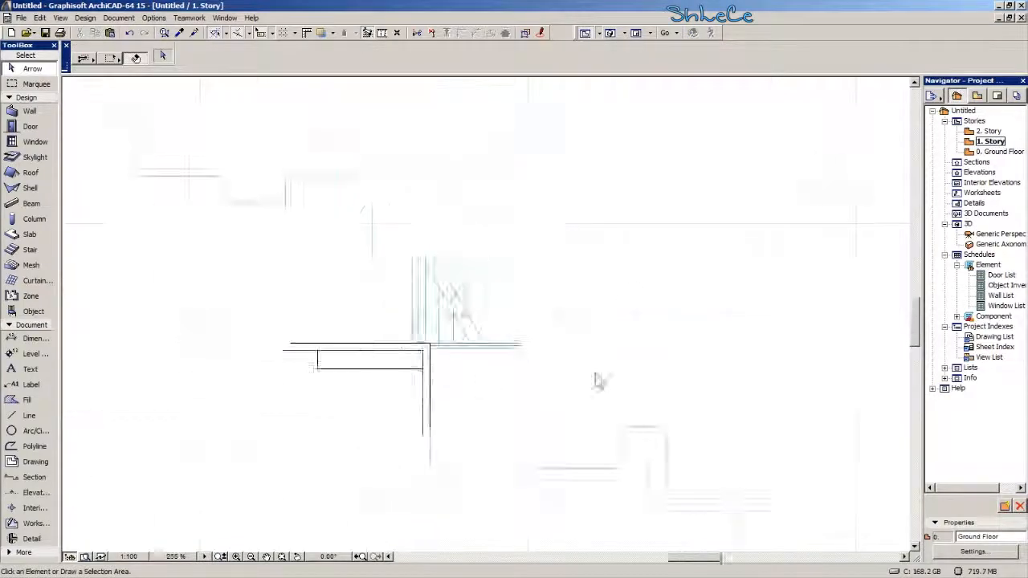
middle_click_drag(359, 408, 402, 407)
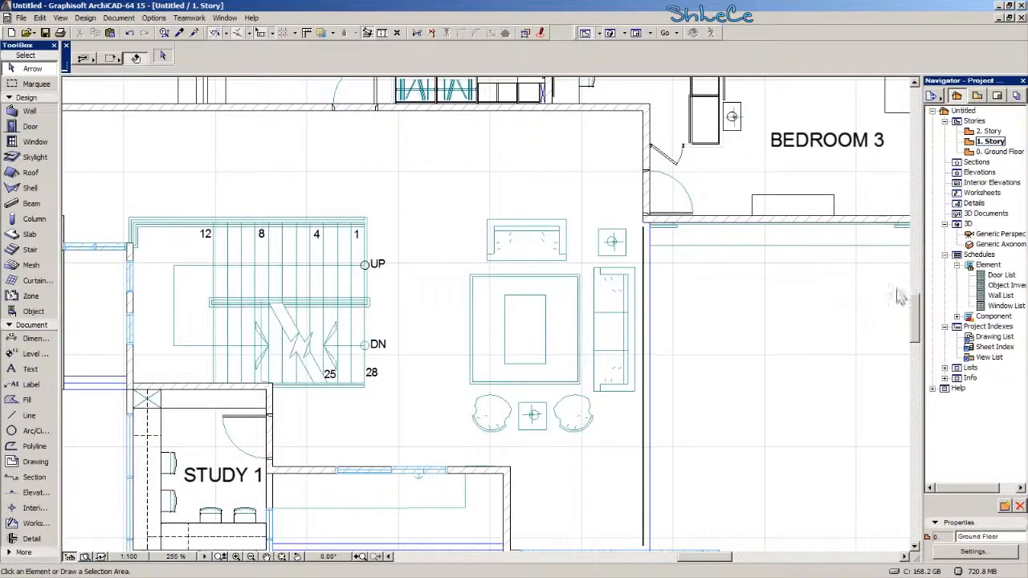
Ungroup the chain of walls along the lower side of the stair on the ground-floor plan.
double_click(1009, 152)
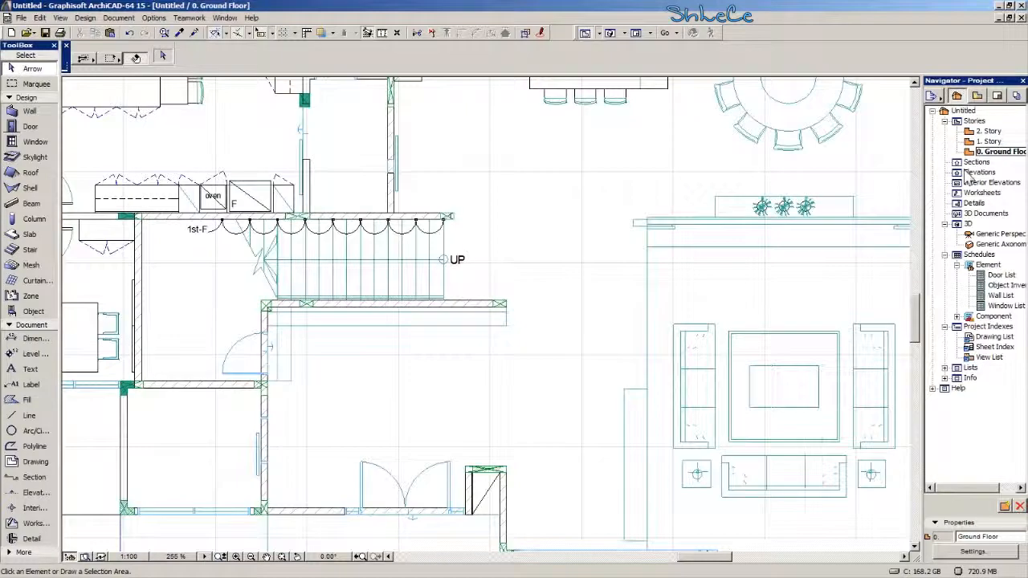
middle_click_drag(378, 373, 425, 388)
scroll(437, 386, "up", 1)
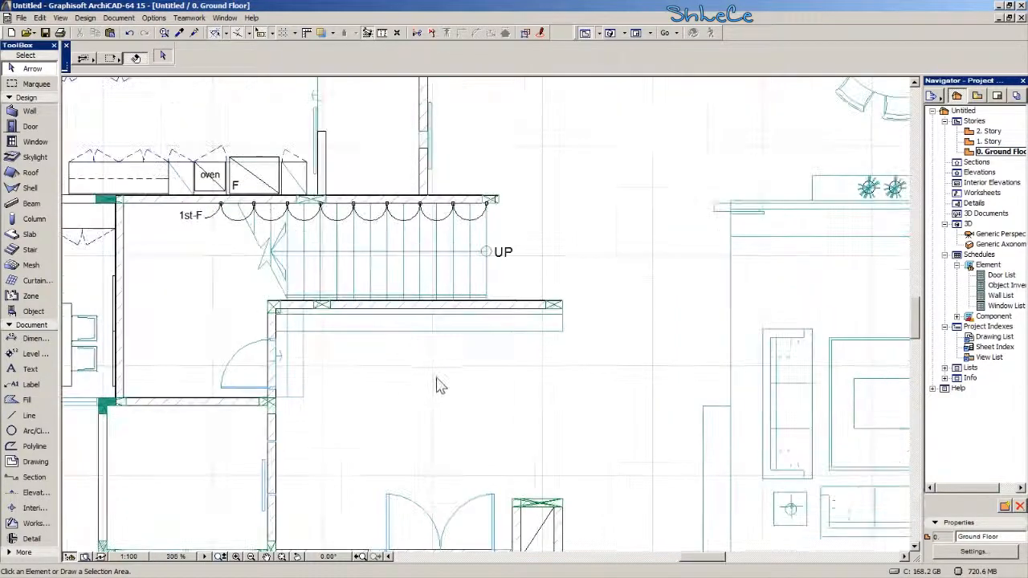
left_click(441, 307)
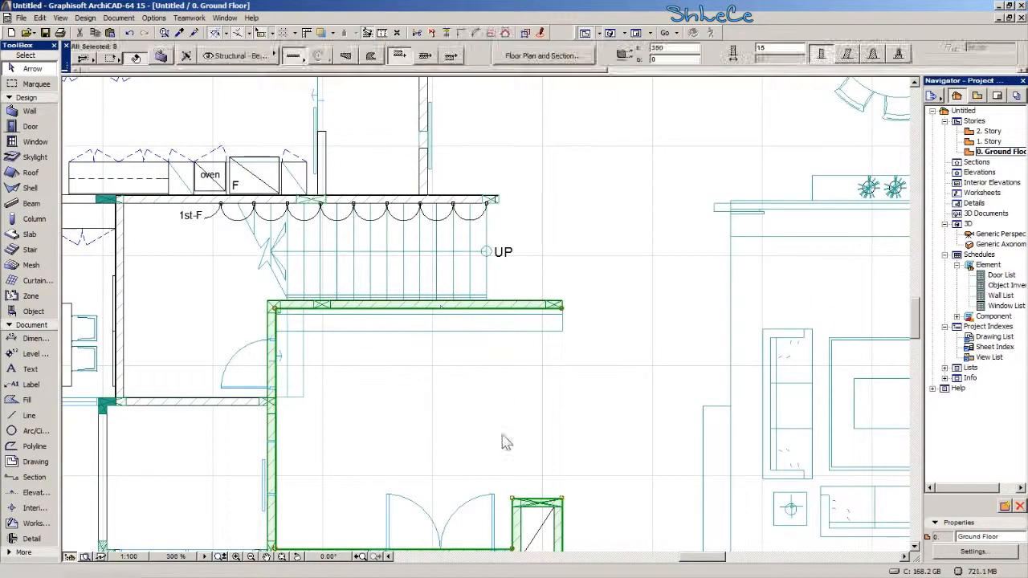
left_click(39, 18)
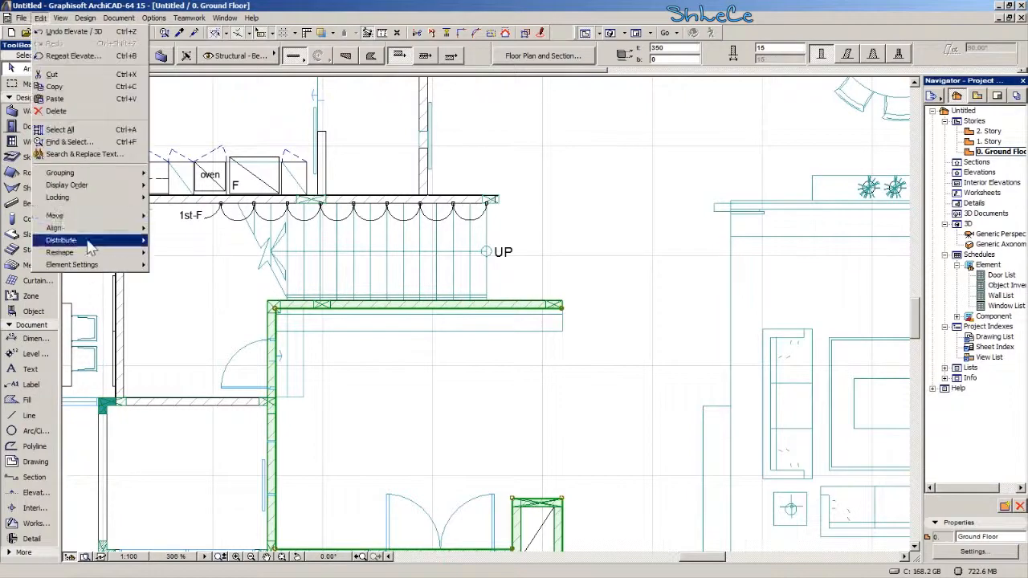
mouse_move(129, 172)
left_click(185, 186)
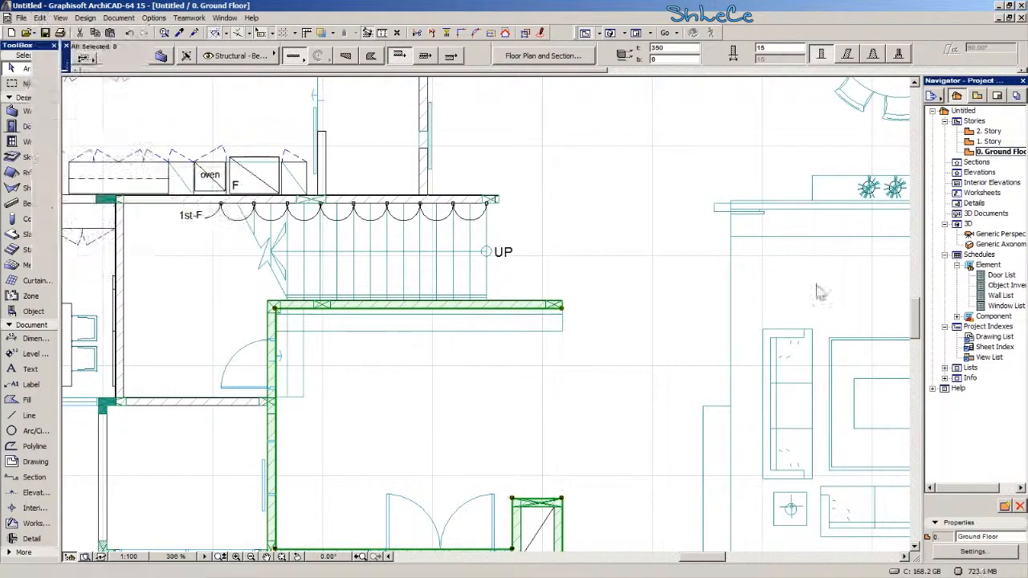
Shift the ungrouped stair wall downward in the 3D perspective so its top sits at 252 and its bottom at -98.
double_click(986, 234)
middle_click_drag(321, 449, 305, 288)
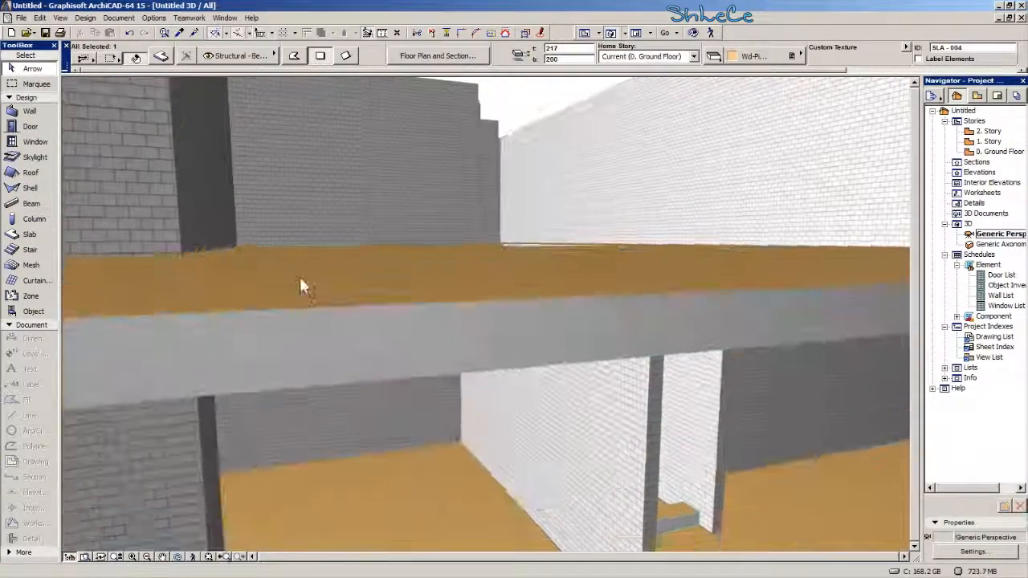
middle_click_drag(474, 425, 341, 265)
middle_click_drag(466, 395, 399, 392)
middle_click_drag(448, 196, 449, 235)
left_click(386, 126)
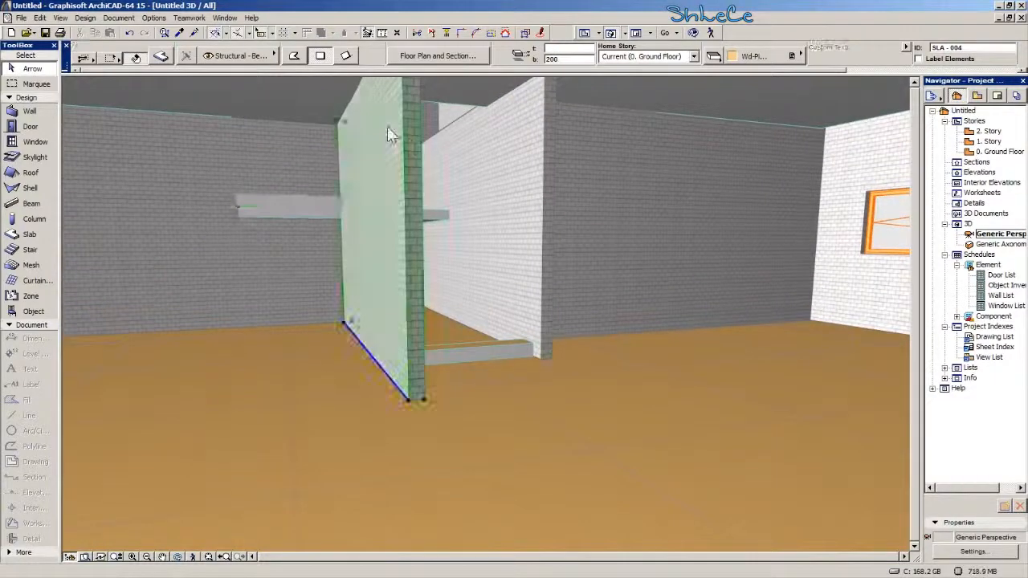
middle_click_drag(414, 154, 422, 241)
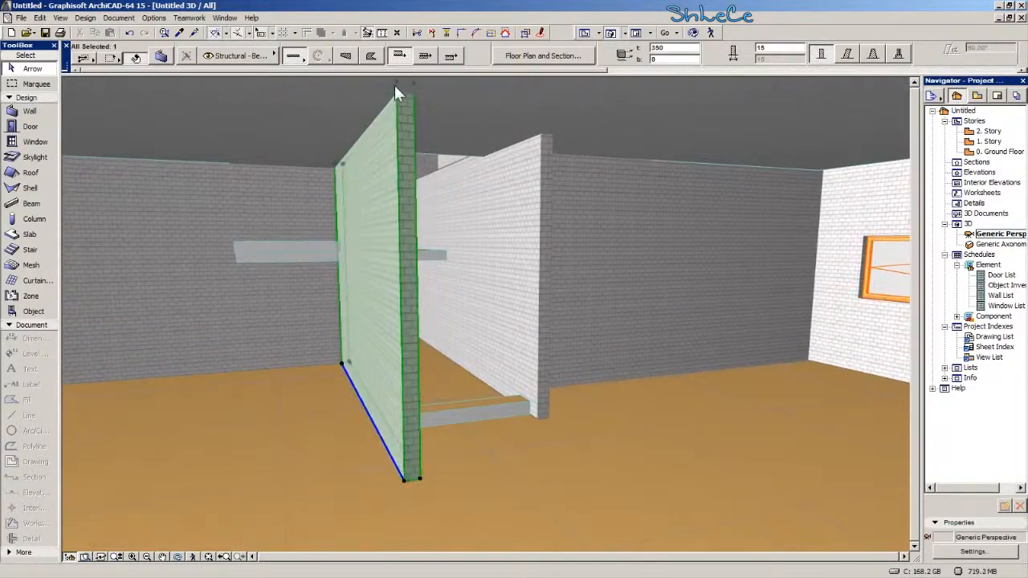
left_click(396, 81)
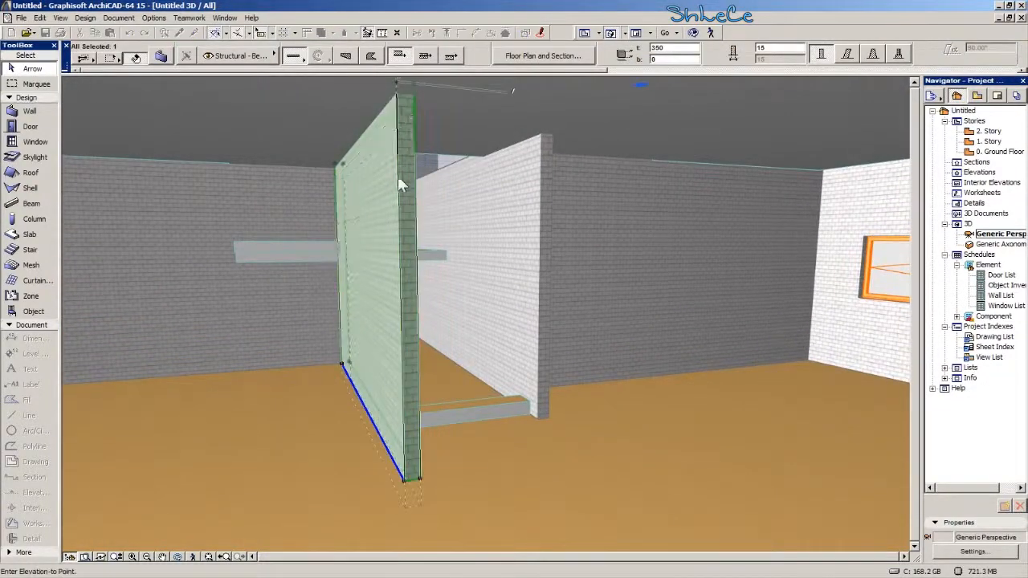
left_click(399, 274)
middle_click_drag(404, 316, 365, 366)
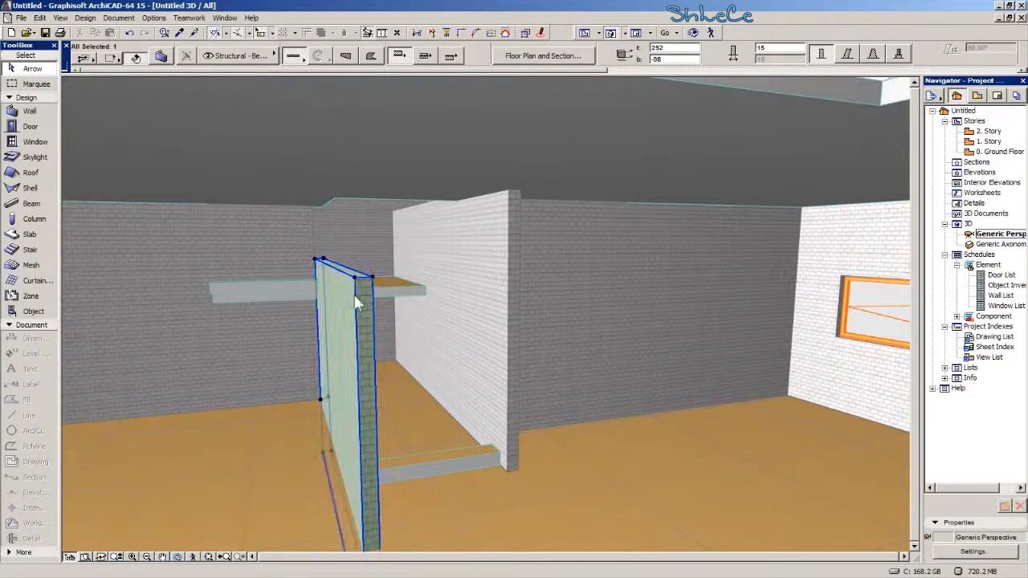
mouse_move(353, 289)
middle_mouse_down()
mouse_move(281, 275)
mouse_move(334, 295)
middle_mouse_up()
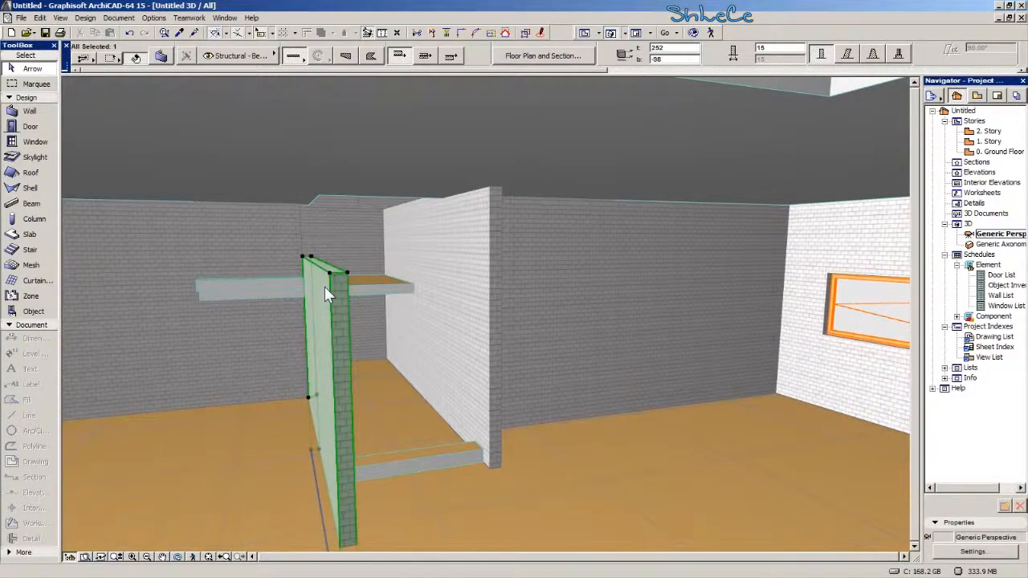
On the 1. Story plan, collapse the slab's two projecting nodes beside the lower stair flight into the study wall's corner.
double_click(989, 142)
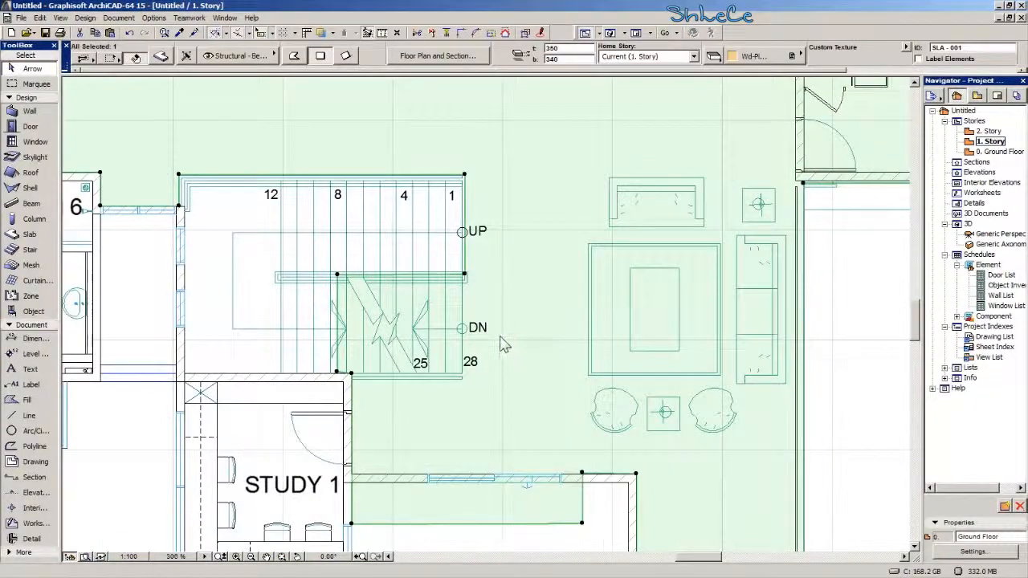
scroll(473, 308, "up", 5)
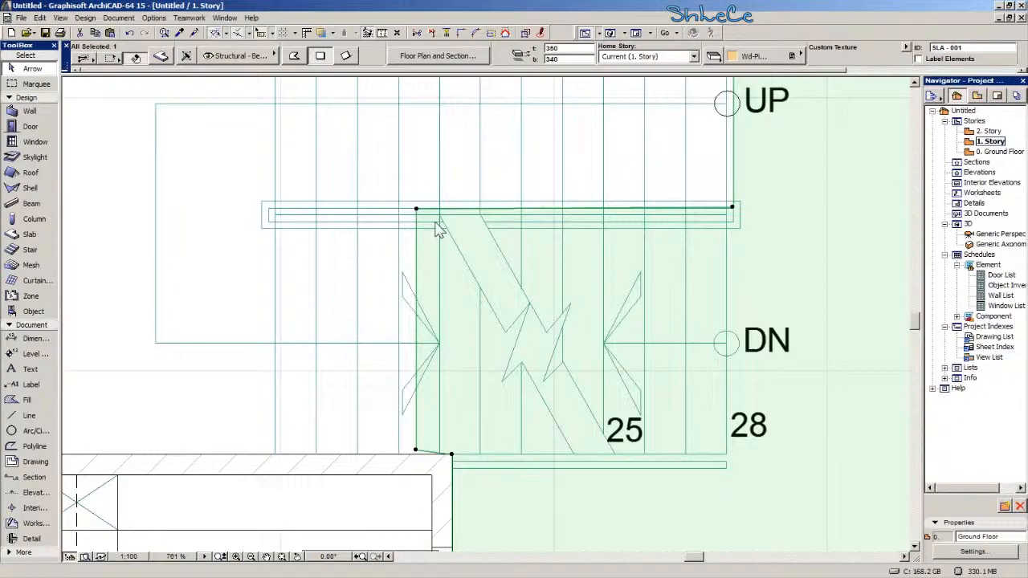
left_click(417, 210)
scroll(420, 457, "up", 6)
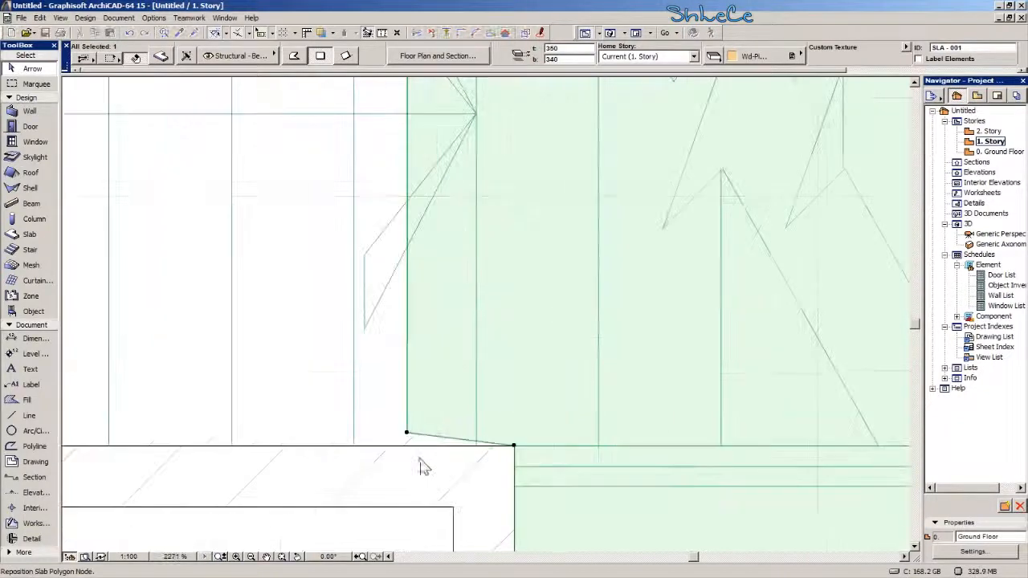
left_click(409, 453)
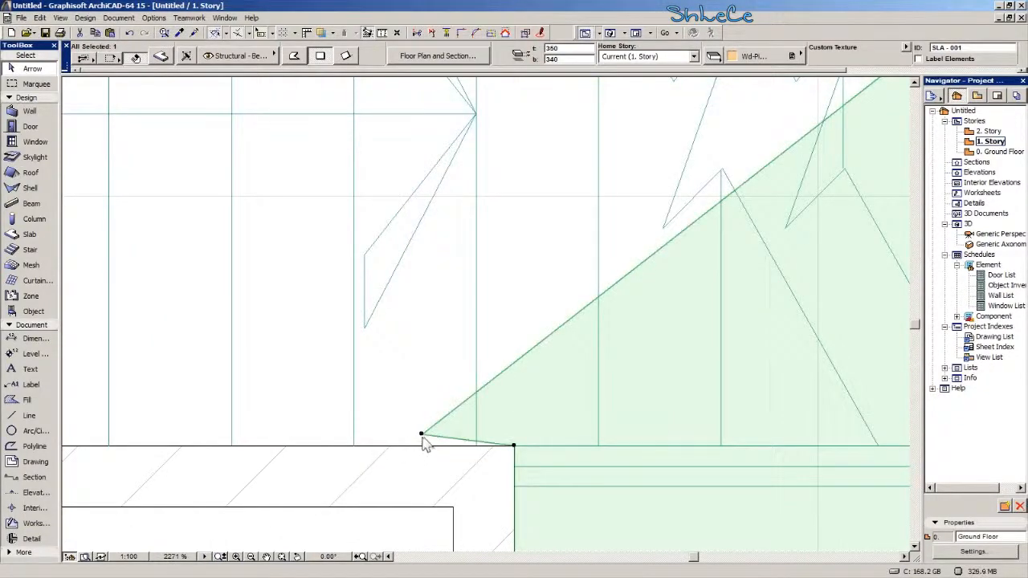
left_click(514, 444)
scroll(514, 451, "down", 8)
Move the slab opening's middle node down to the lower end of the riser line at step 28.
left_click(449, 231)
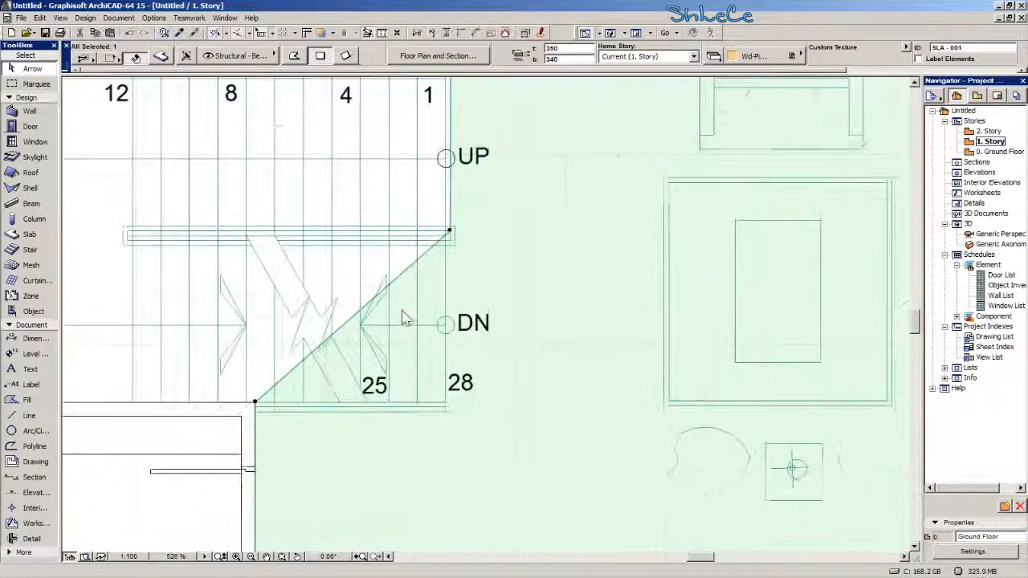
left_click(450, 231)
scroll(447, 417, "up", 5)
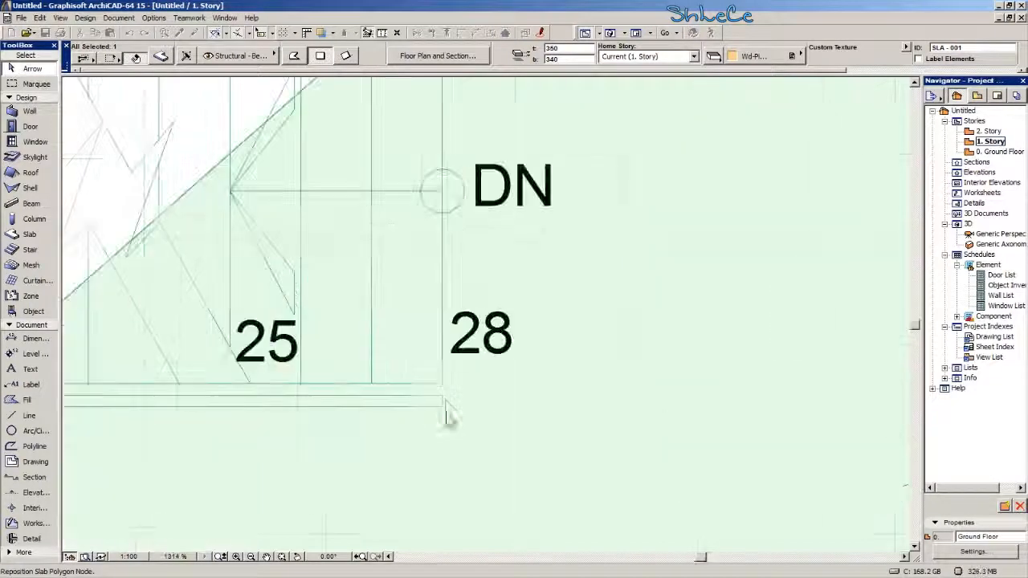
left_click(442, 393)
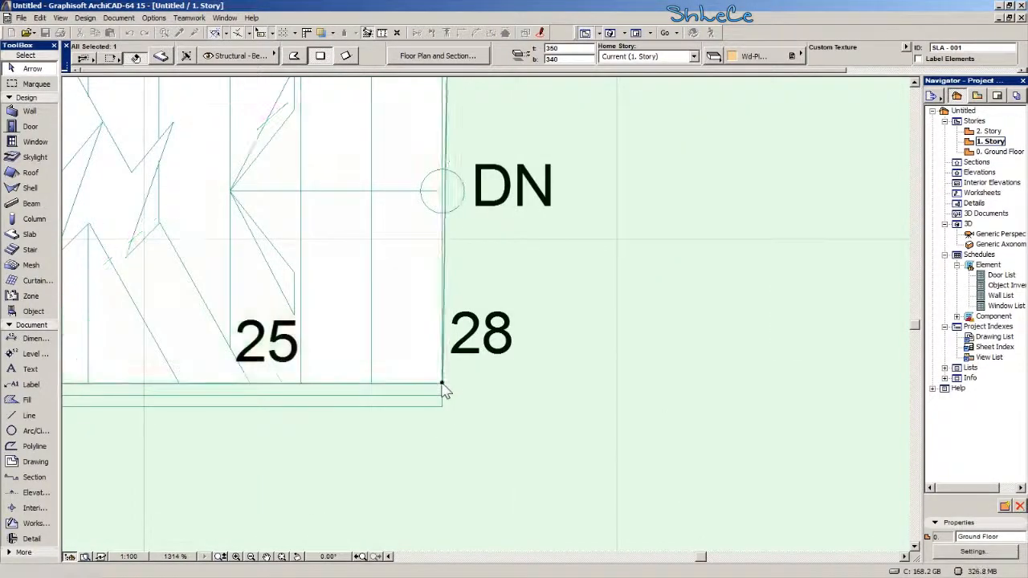
Reposition the stair opening's upper corner node so the slab edge follows the line at step 1.
scroll(443, 390, "down", 8)
scroll(451, 165, "up", 7)
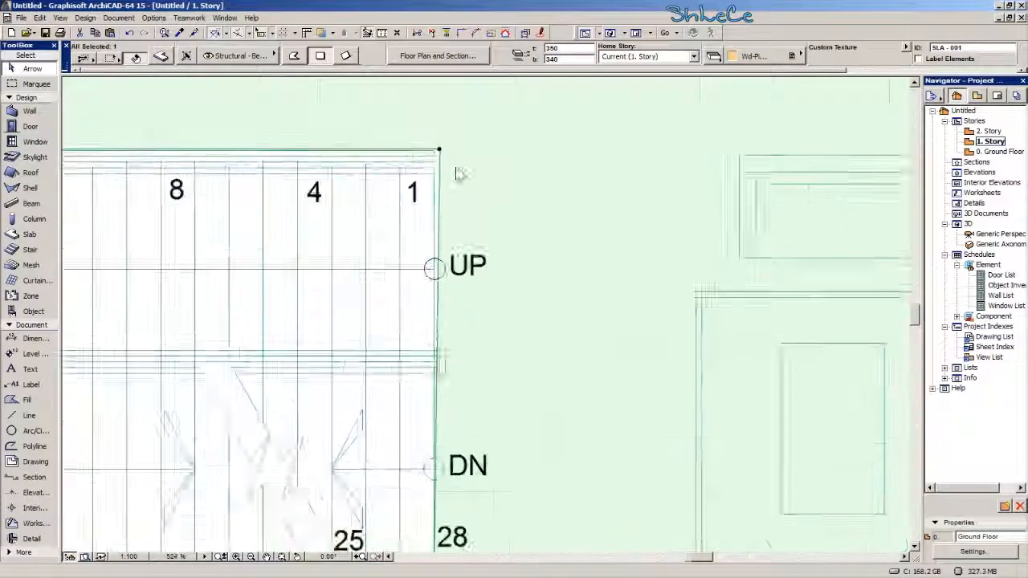
left_click(428, 140)
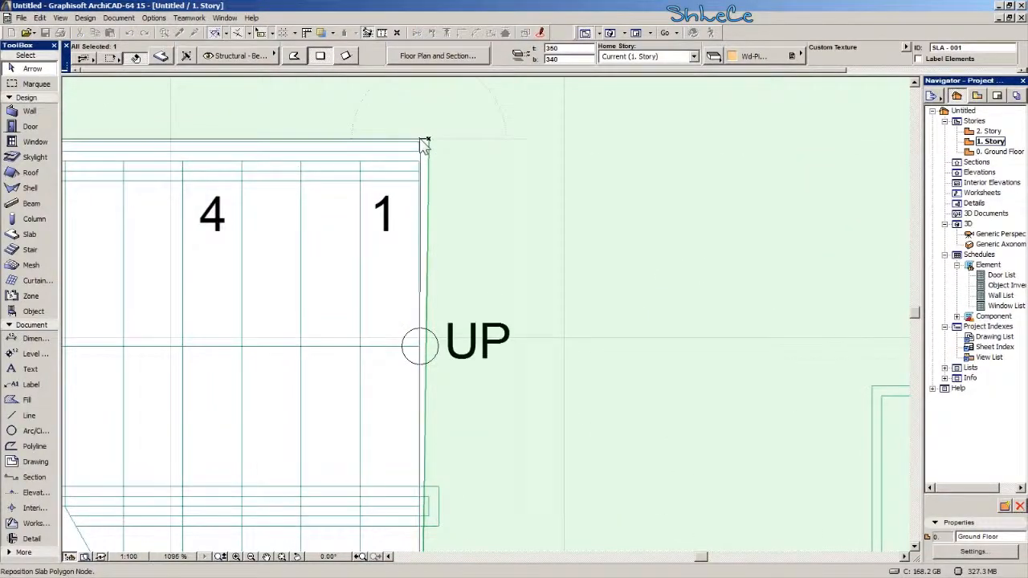
left_click(424, 141)
scroll(439, 264, "down", 8)
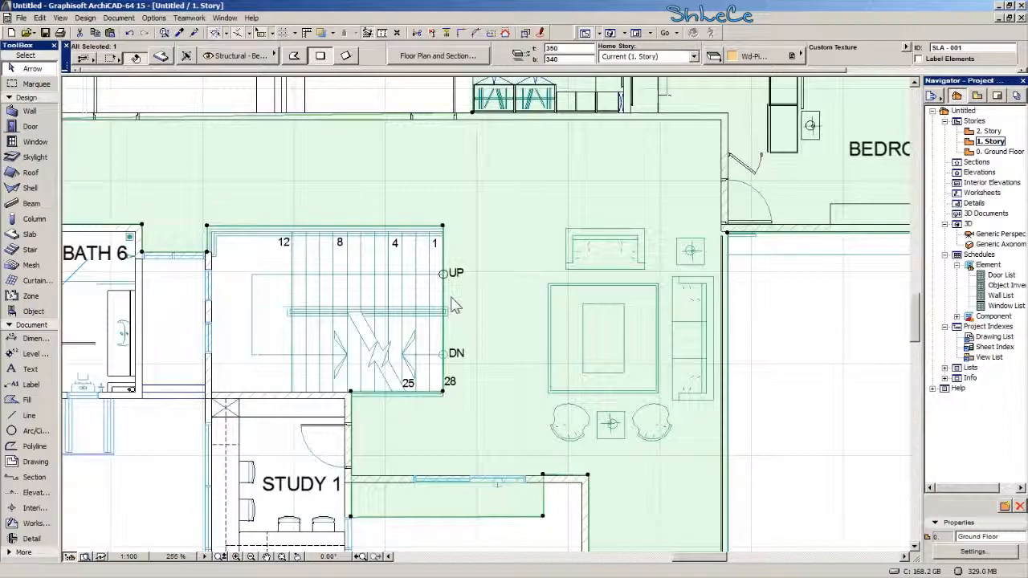
scroll(371, 298, "up", 2)
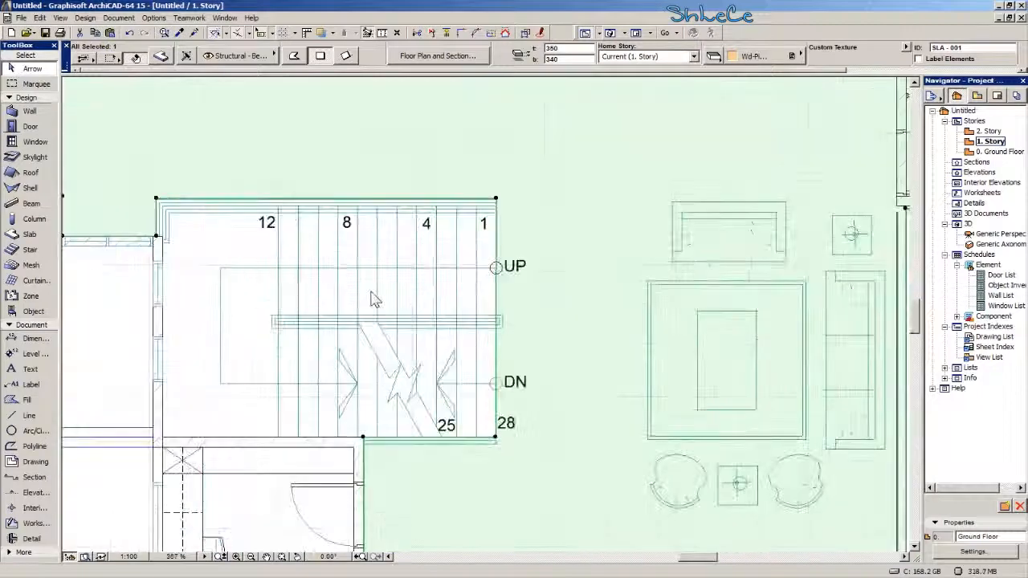
Examine the stair wall and the slab opening above it in the 3D perspective.
double_click(1000, 234)
middle_click_drag(537, 330, 436, 315, "shift")
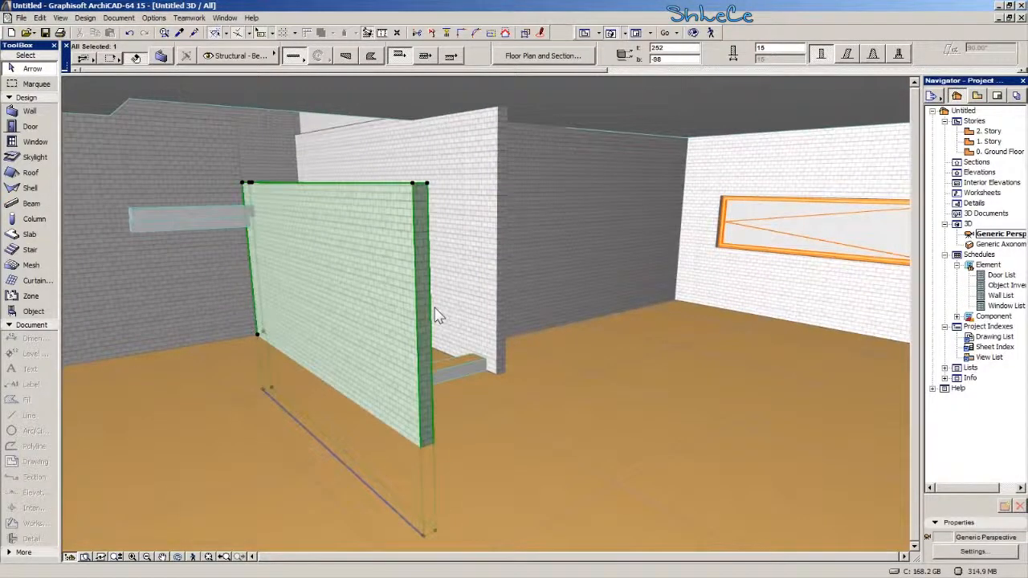
middle_click_drag(444, 250, 411, 255, "shift")
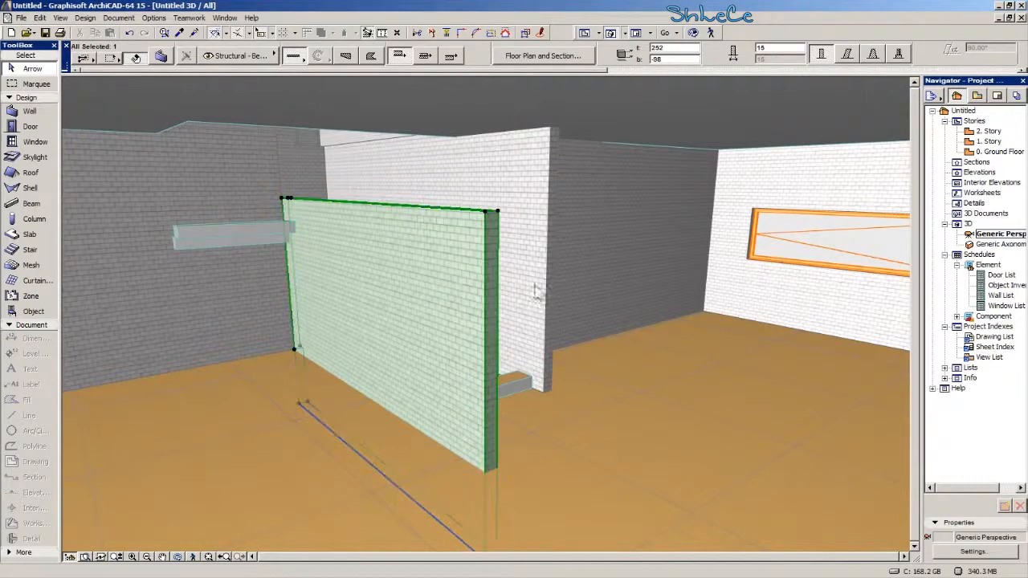
middle_click_drag(883, 170, 830, 197)
Compare the staircase layout on the 1. Story plan with the ground-floor plan.
double_click(994, 142)
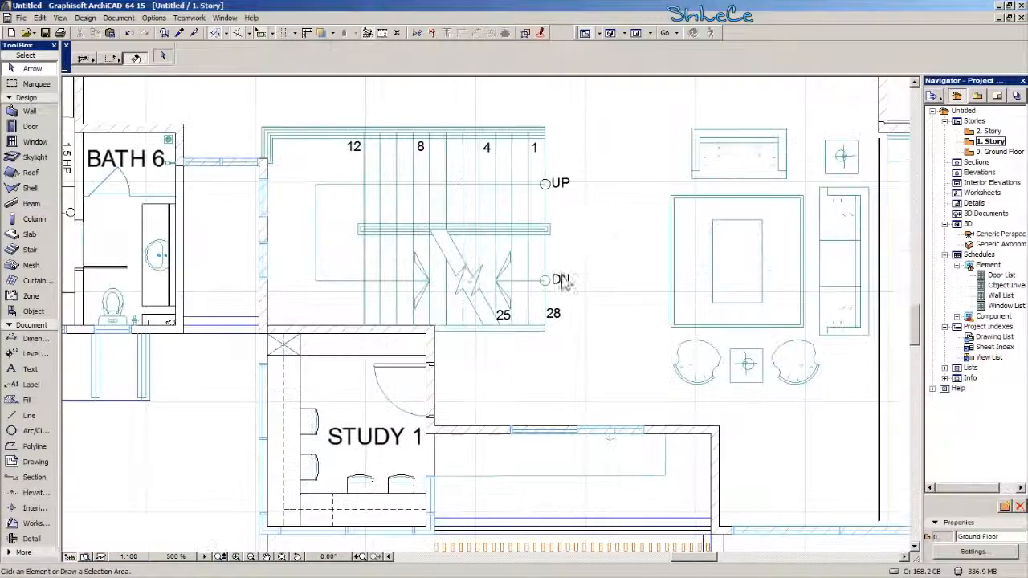
scroll(464, 266, "up", 2)
middle_click_drag(489, 288, 490, 323)
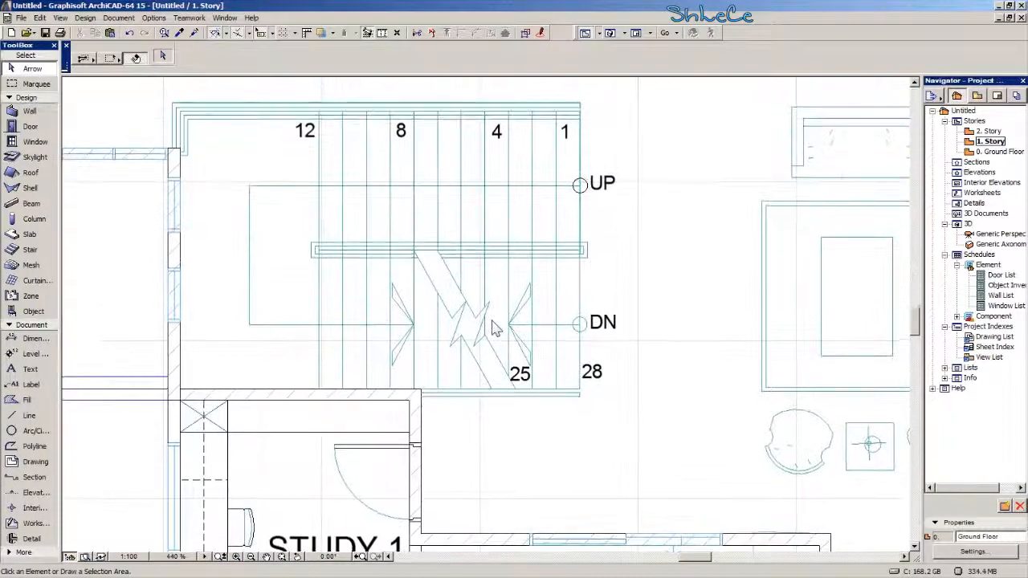
double_click(1014, 153)
middle_click_drag(498, 275, 486, 322)
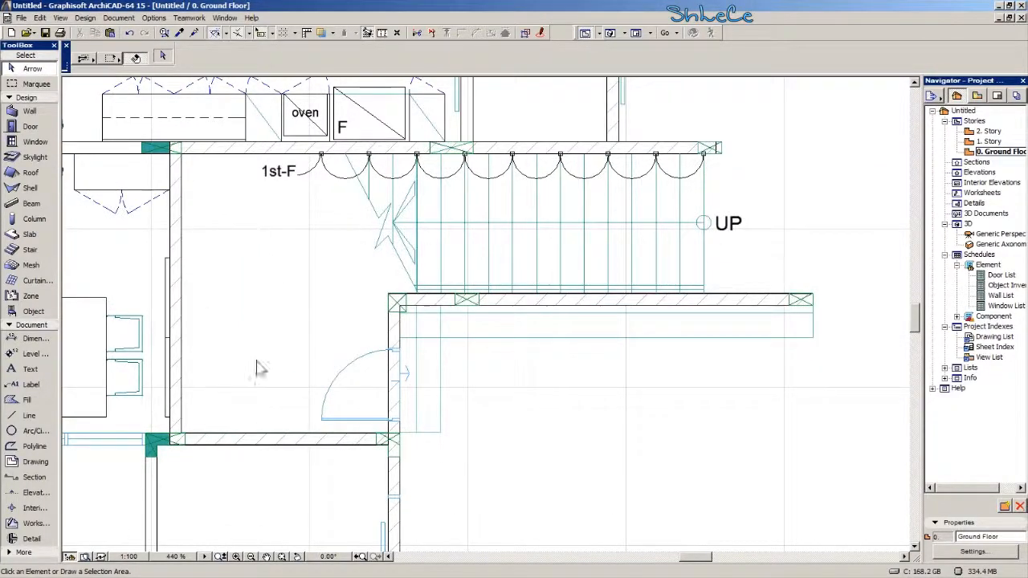
middle_click_drag(574, 391, 547, 410)
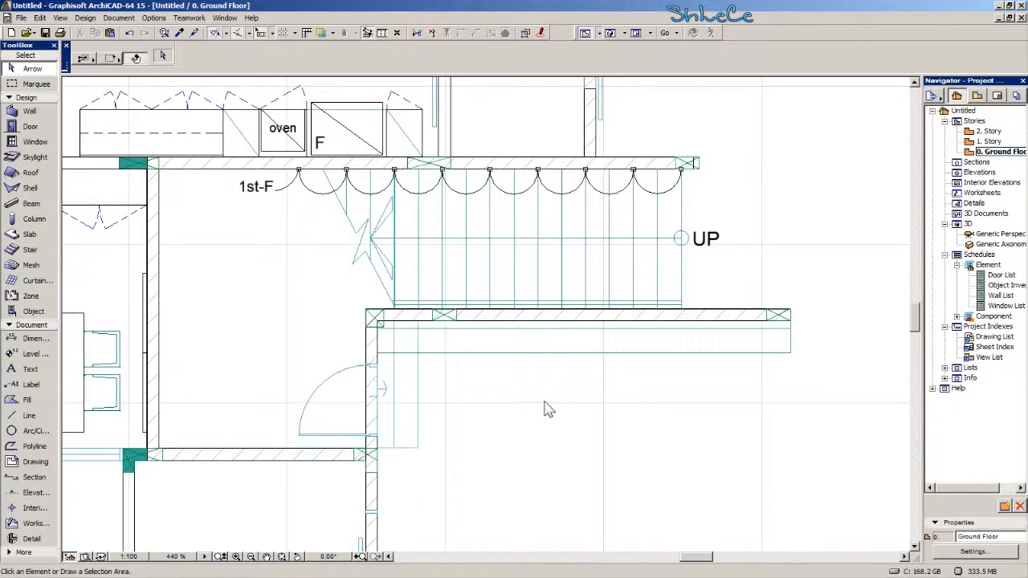
double_click(990, 142)
double_click(1000, 153)
double_click(993, 142)
middle_click_drag(373, 351, 511, 312)
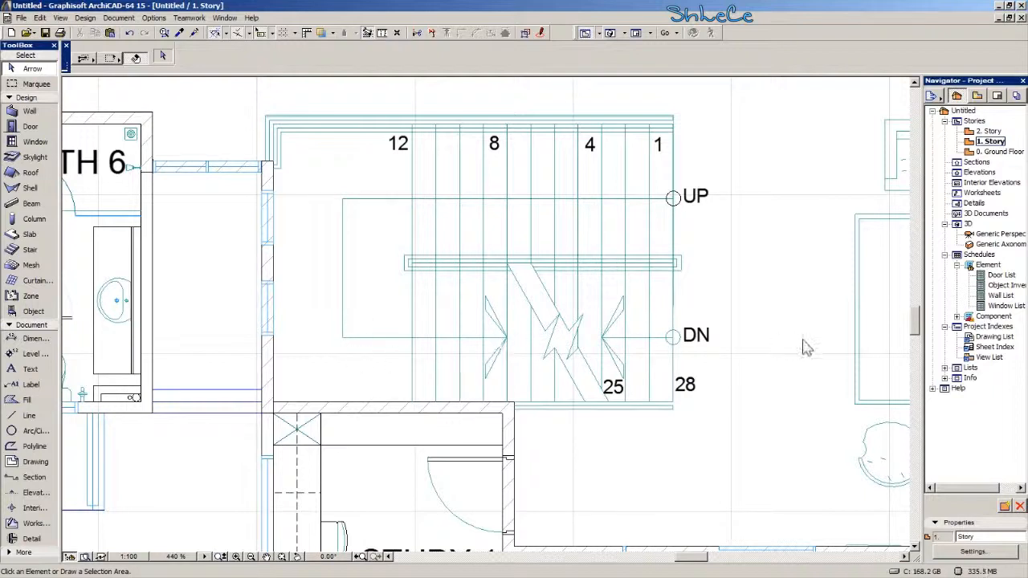
middle_click_drag(749, 303, 689, 291)
left_click(1005, 152)
Inspect the stair area and the whole house from outside in the 3D perspective.
left_click(1001, 235)
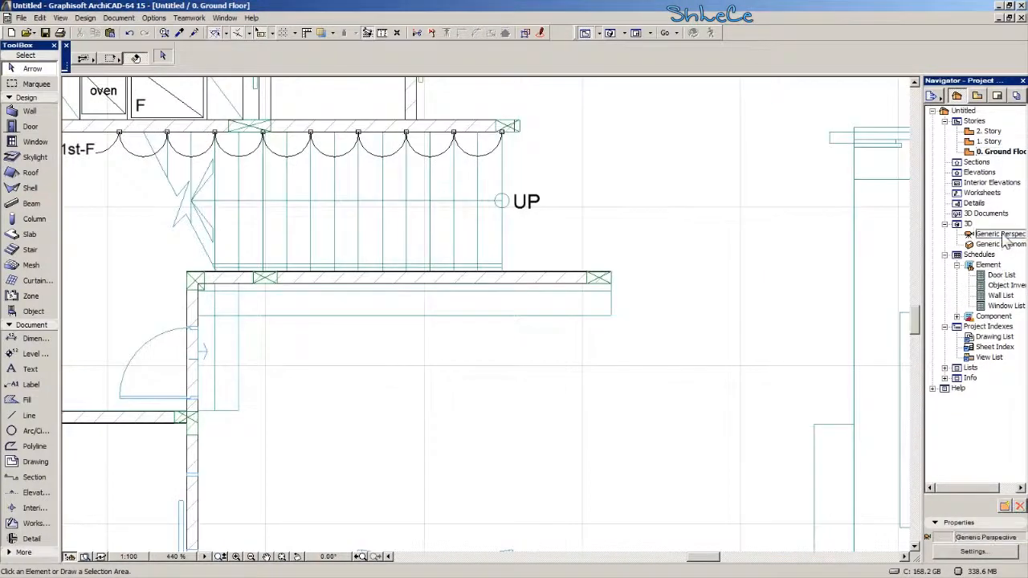
middle_click_drag(476, 329, 418, 262, "shift")
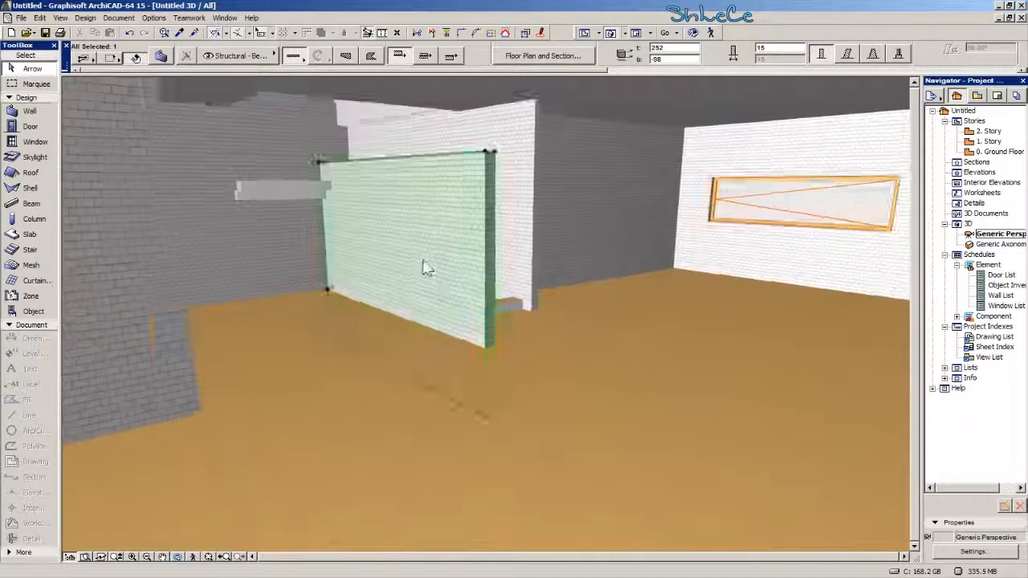
middle_click_drag(500, 319, 559, 250, "shift")
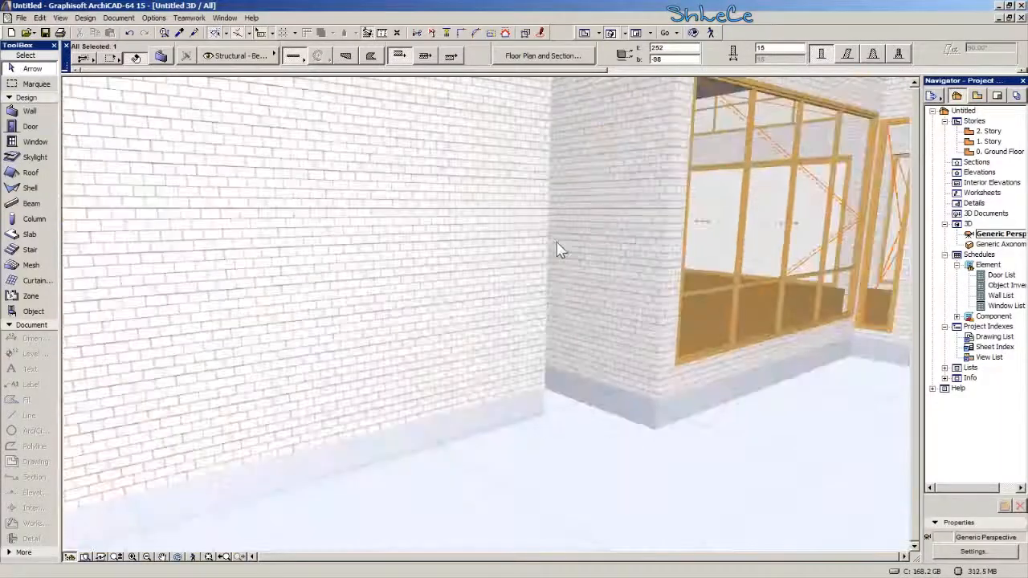
scroll(559, 248, "down", 8)
middle_click_drag(659, 170, 477, 285, "shift")
scroll(527, 246, "up", 2)
middle_click_drag(567, 291, 722, 355)
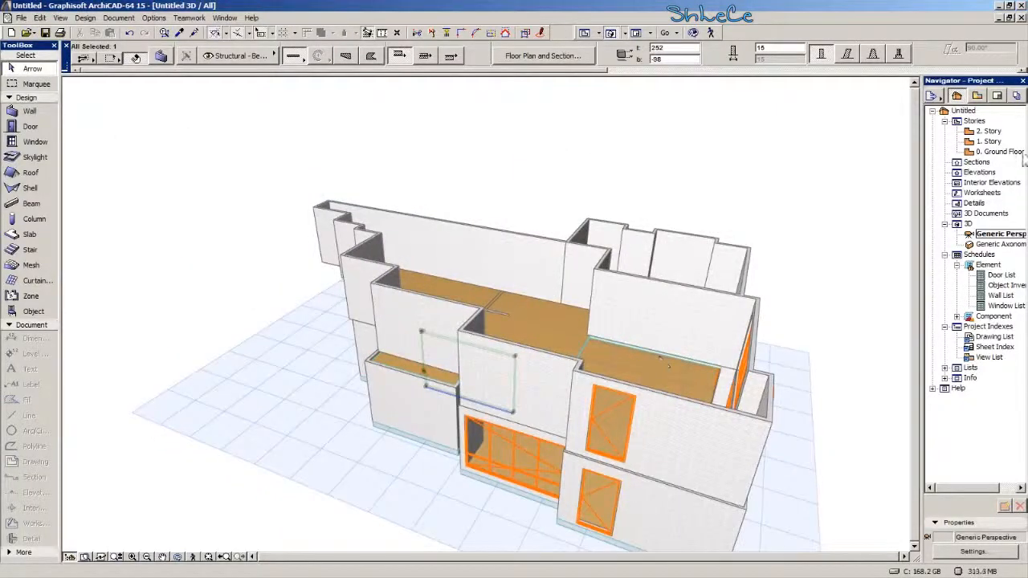
Place a rectangular slab around the entire 1. Story plan with its top at 350 and bottom at 320.
double_click(988, 141)
scroll(590, 258, "down", 6)
scroll(586, 258, "down", 2)
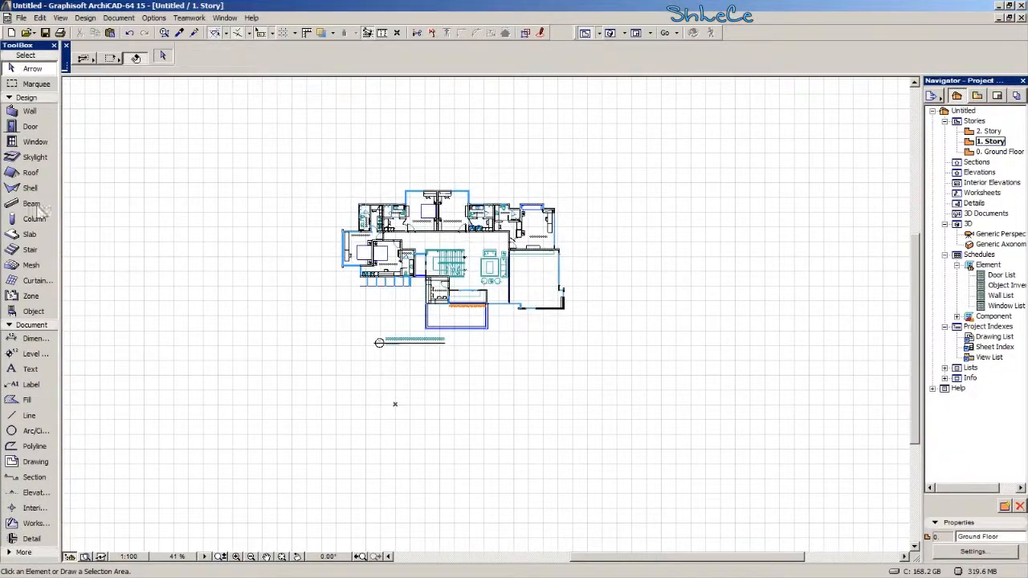
left_click(29, 234)
left_click(283, 118)
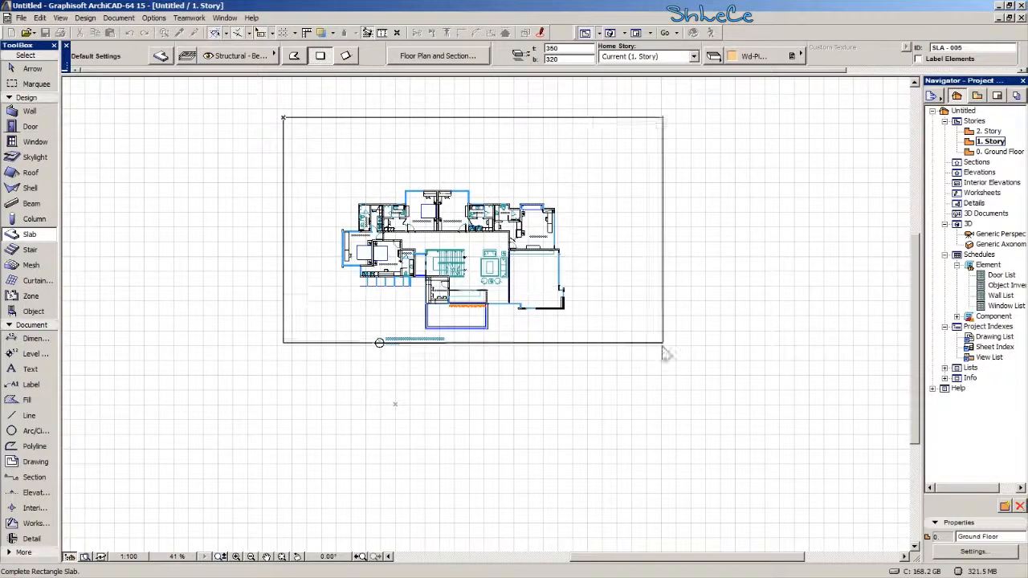
left_click(634, 378)
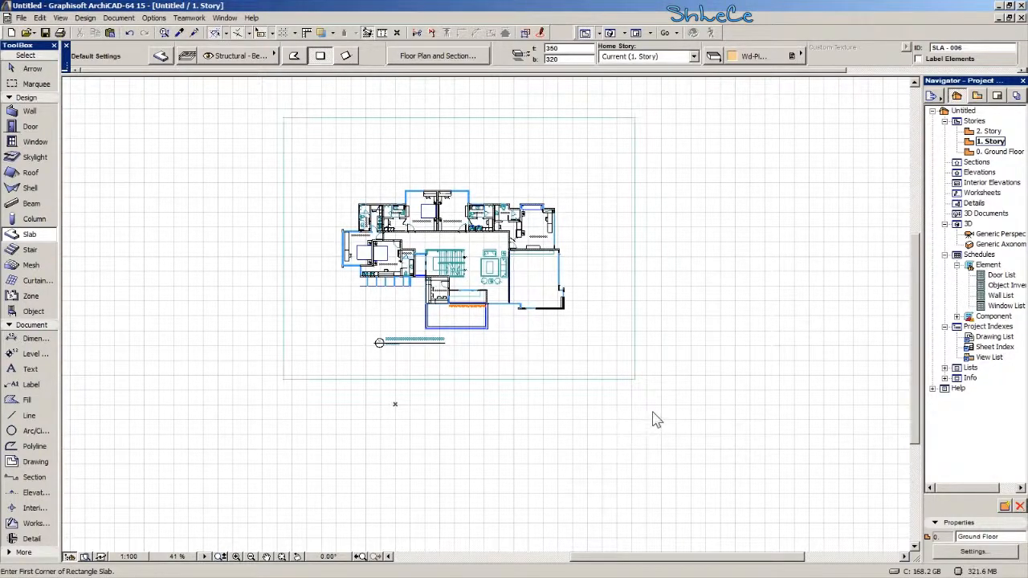
Begin a polygonal slab at Bedroom 3's outer corner, tracing down the exterior wall and around the jog below the bedroom.
scroll(580, 214, "up", 8)
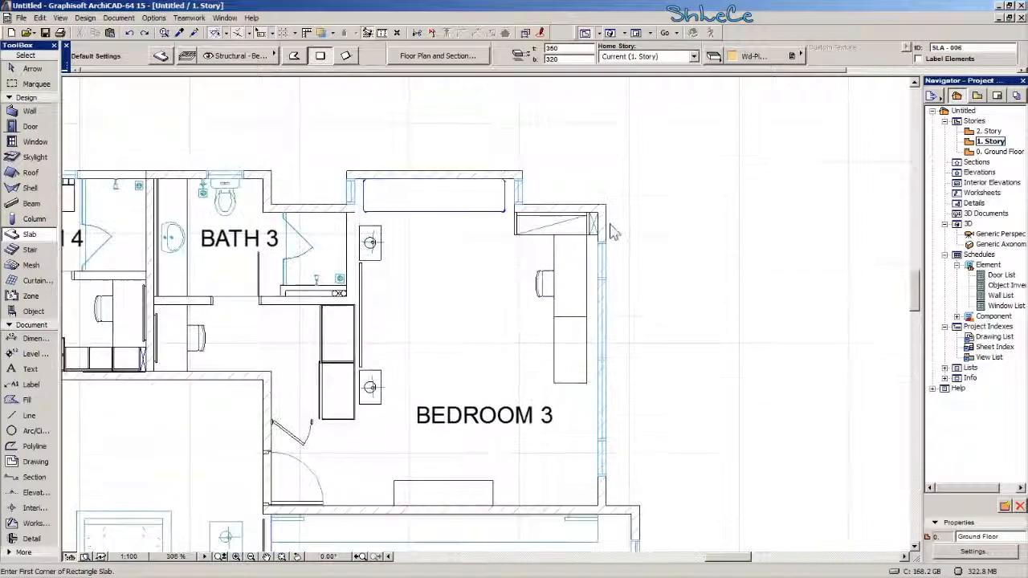
scroll(612, 229, "up", 3)
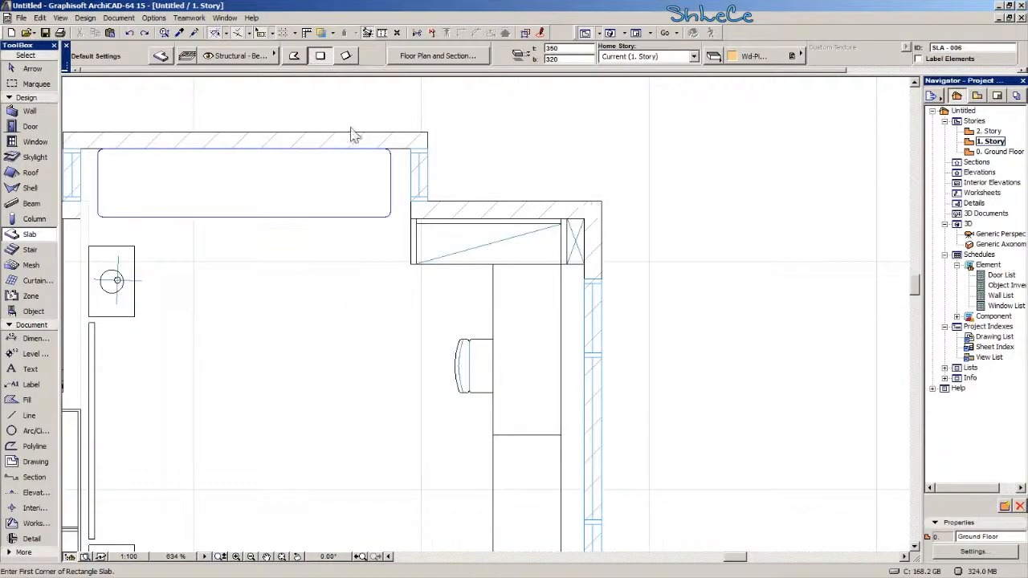
left_click(294, 58)
scroll(609, 230, "up", 3)
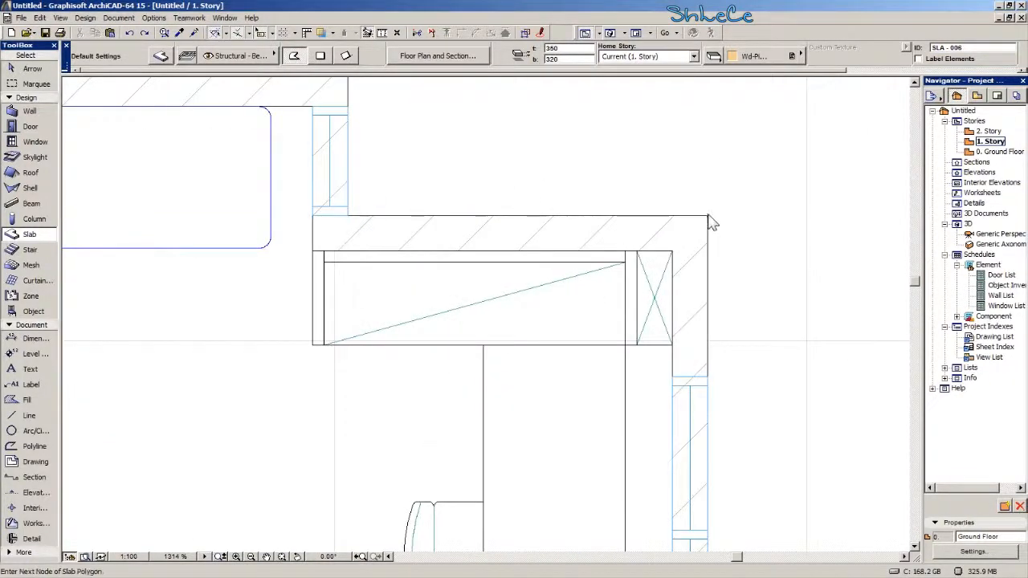
scroll(716, 318, "down", 5)
middle_click_drag(725, 446, 561, 183)
middle_click_drag(602, 436, 539, 247)
scroll(490, 318, "up", 4)
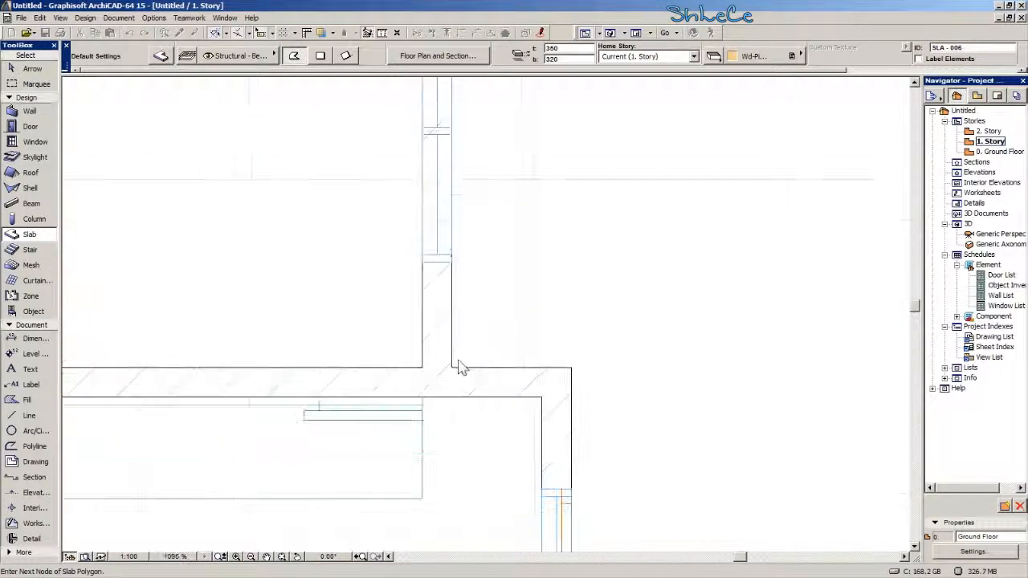
left_click(452, 367)
left_click(571, 367)
Continue the slab outline down the exterior wall and around the small window recess to its outer wall corner.
scroll(571, 367, "down", 5)
middle_click_drag(607, 493, 628, 146)
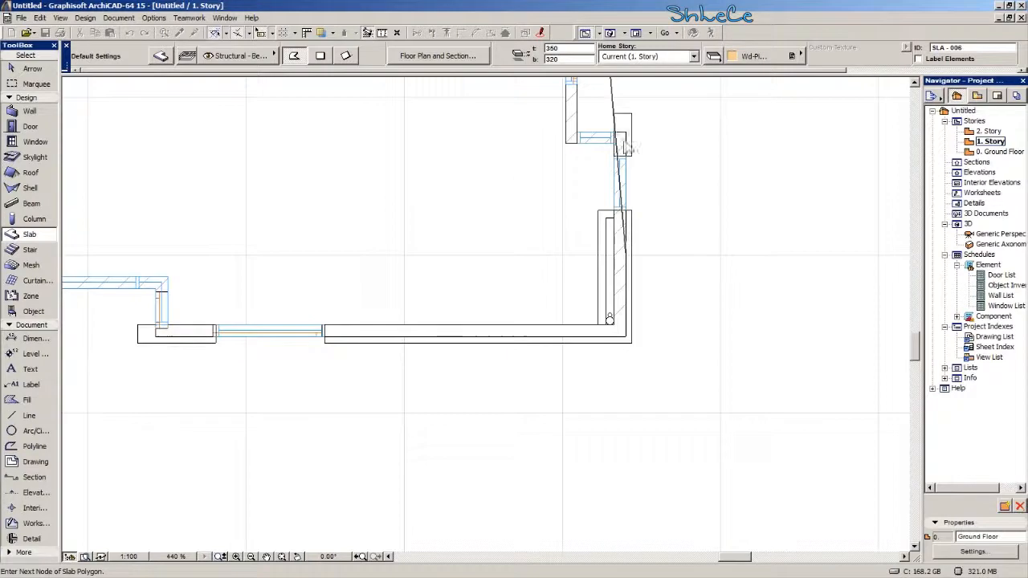
middle_click_drag(557, 291, 499, 452)
scroll(546, 267, "up", 3)
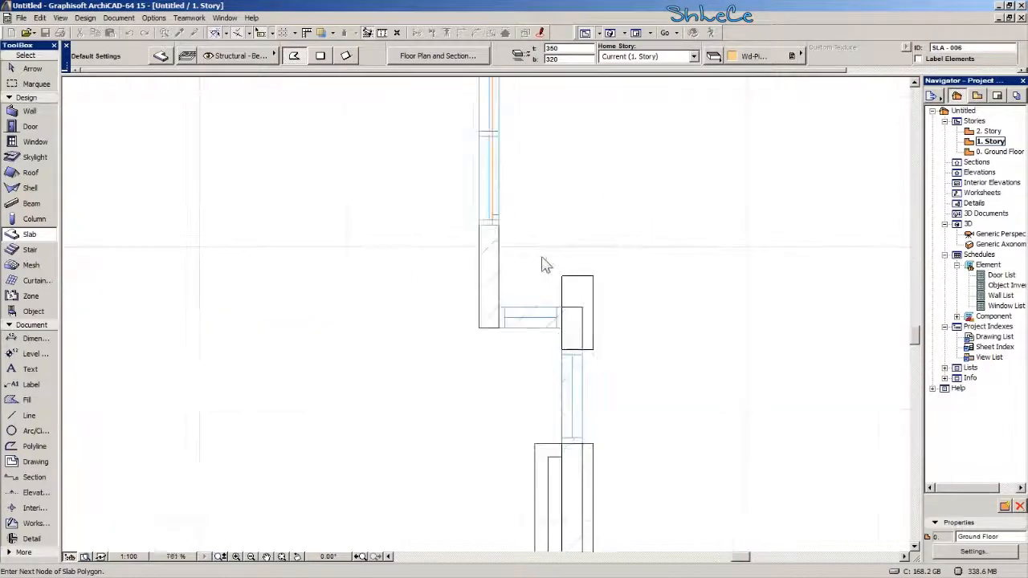
left_click(498, 309)
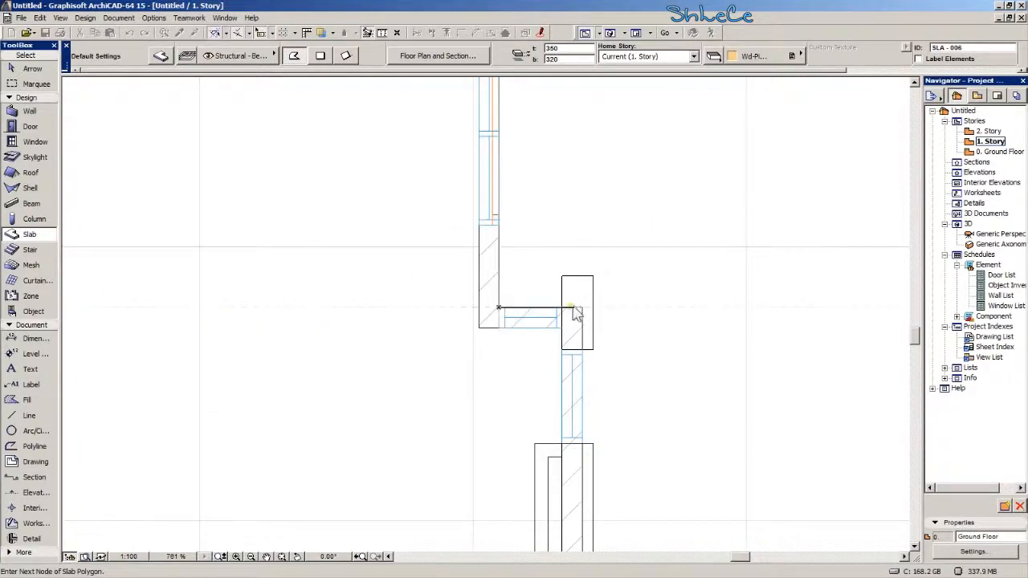
left_click(582, 308)
Extend the slab outline down to the outer wall corner beside the two small circles.
scroll(591, 378, "down", 6)
middle_click_drag(601, 513, 612, 321)
scroll(612, 327, "up", 8)
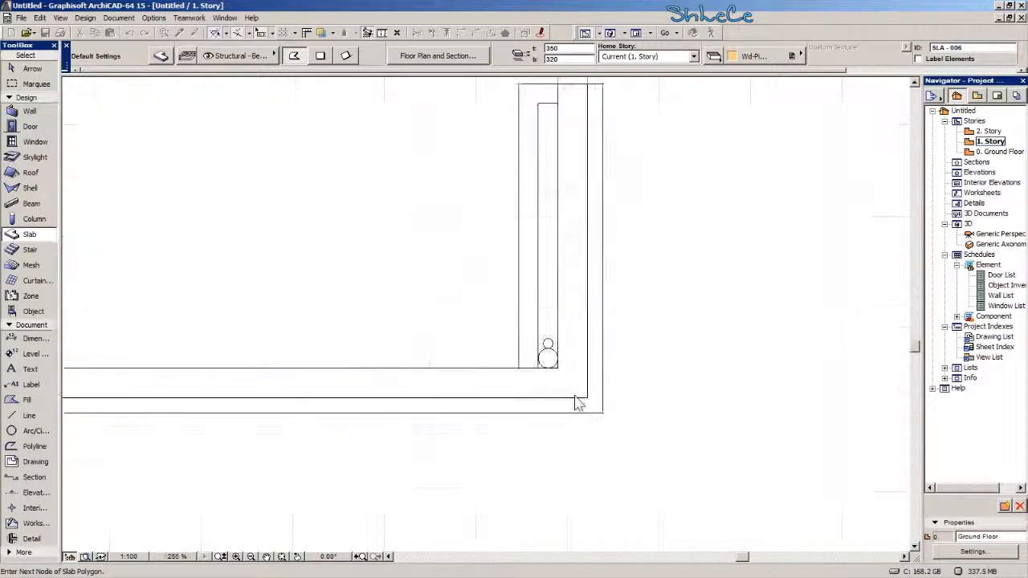
left_click(587, 400)
Continue the slab outline along the lower exterior wall to the next jog and up its short windowed wall to the inner corner.
scroll(564, 421, "down", 6)
middle_click_drag(520, 438, 717, 433)
scroll(484, 417, "up", 5)
middle_click_drag(220, 421, 416, 438)
scroll(417, 437, "up", 3)
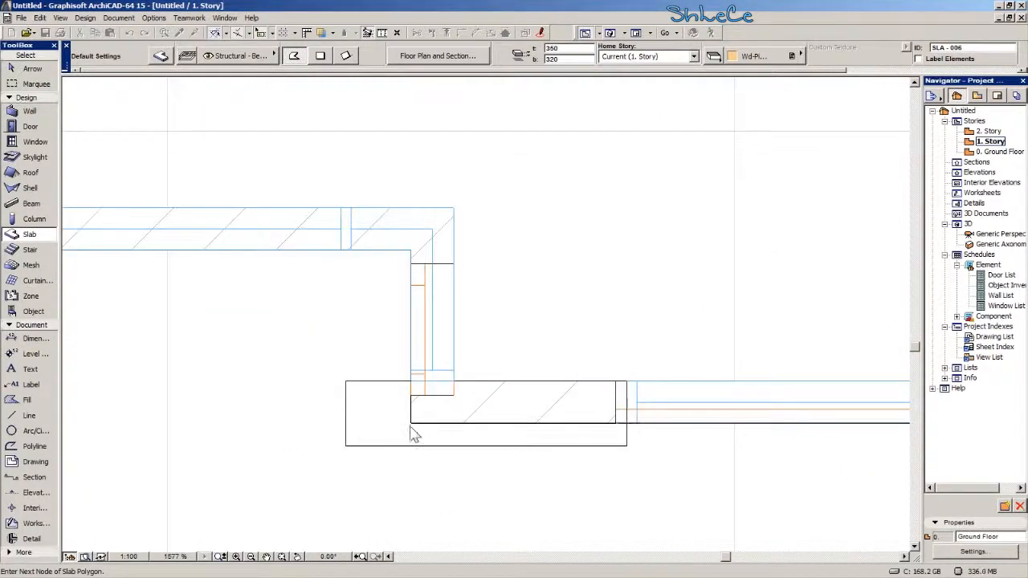
left_click(414, 259)
Extend the slab outline along the glazed exterior wall to the outer wall corner at the balcony's edge.
scroll(414, 258, "down", 6)
middle_click_drag(300, 305, 712, 358)
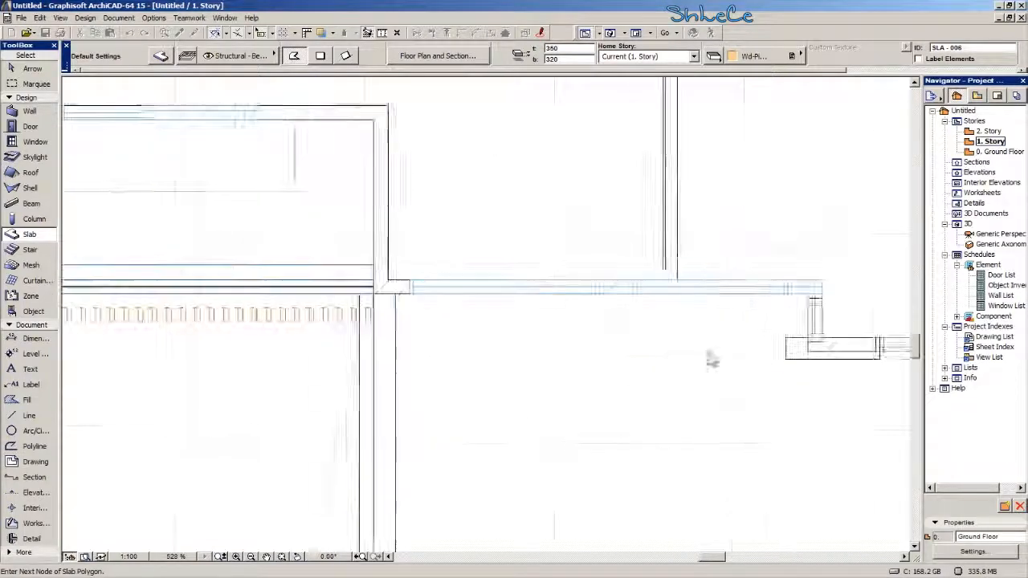
left_click(413, 293)
scroll(415, 294, "down", 6)
middle_click_drag(419, 398, 465, 401)
scroll(472, 270, "up", 5)
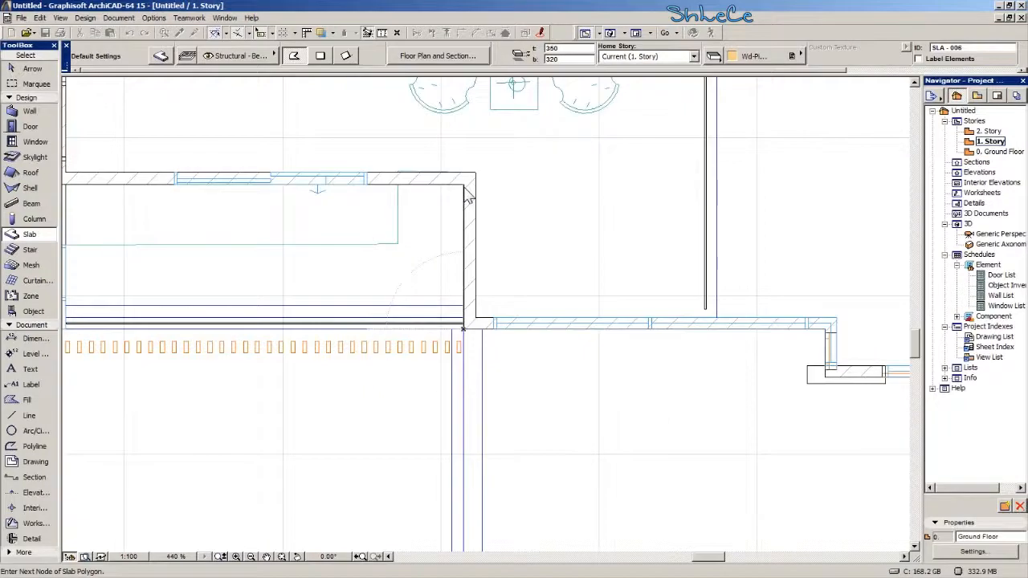
Carry the slab outline past the balcony to Study 1's outer lower corner and up its exterior wall to the upper corner.
scroll(407, 370, "down", 5)
middle_click_drag(404, 418, 509, 452)
scroll(388, 387, "up", 2)
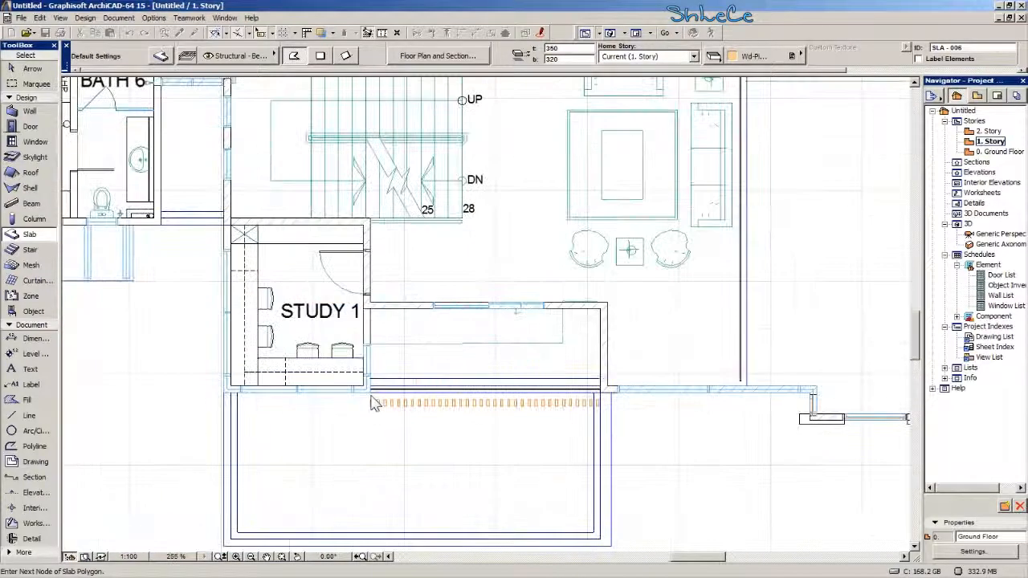
scroll(206, 401, "up", 5)
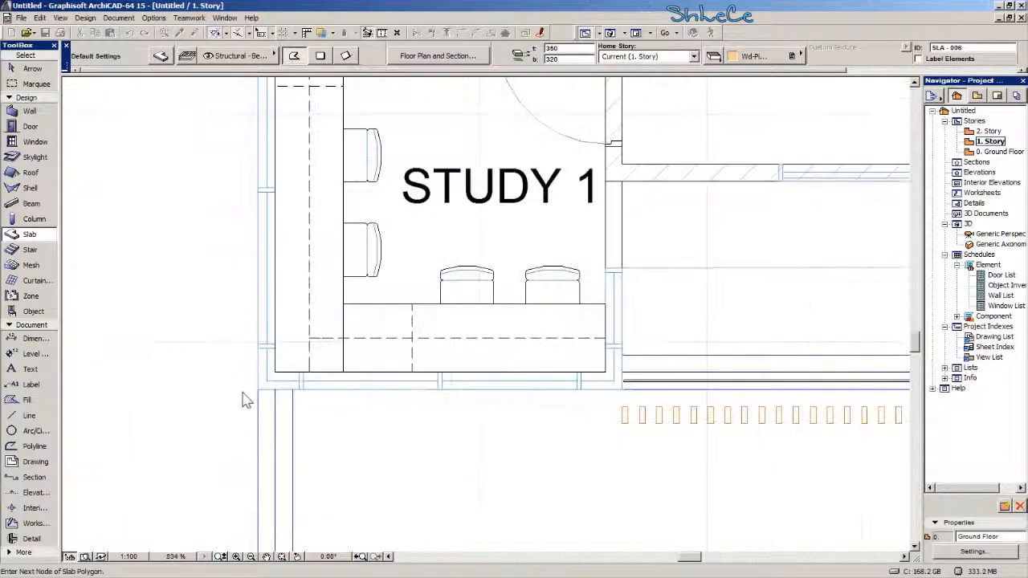
scroll(261, 398, "down", 5)
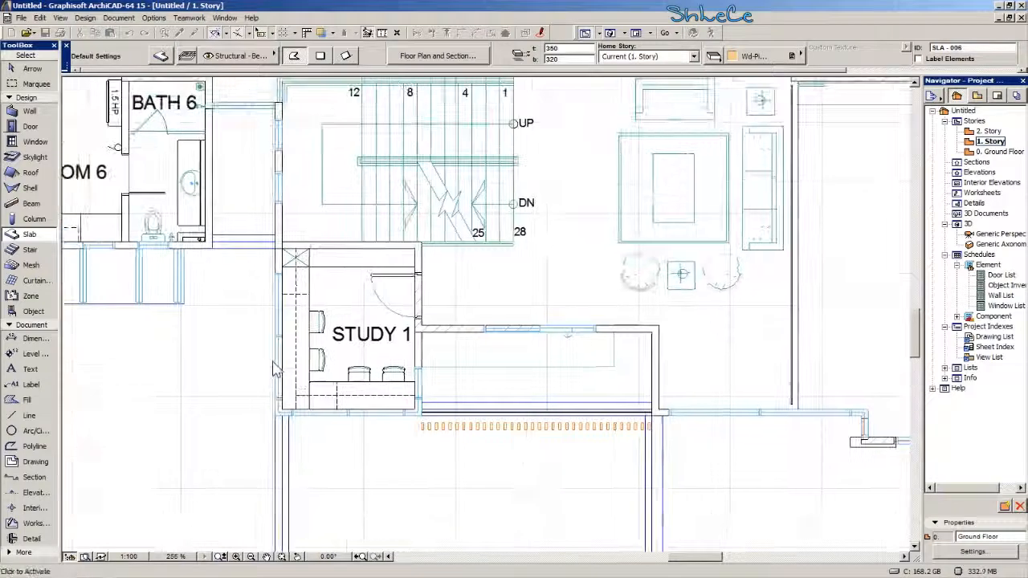
scroll(284, 246, "up", 3)
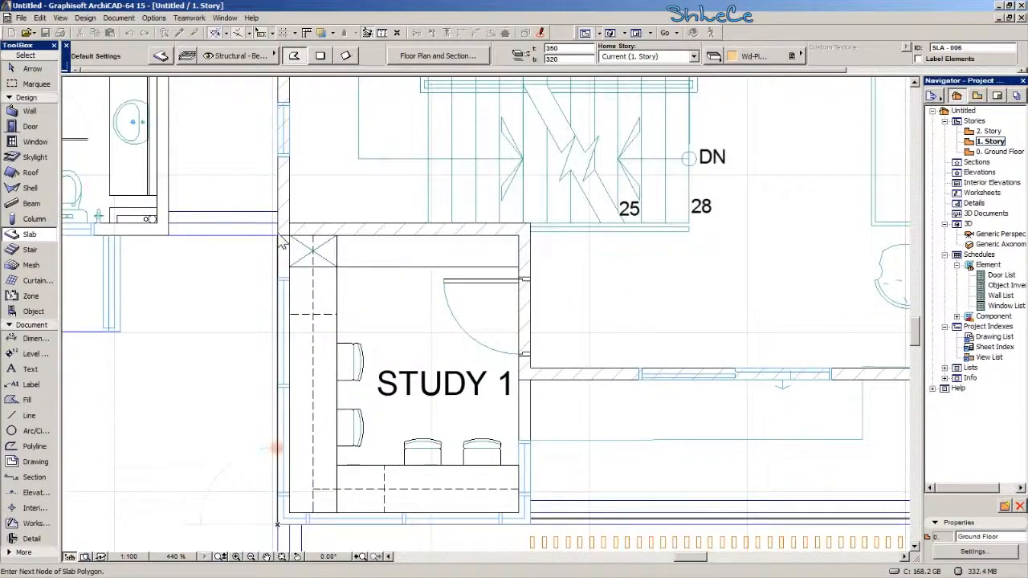
scroll(185, 255, "down", 5)
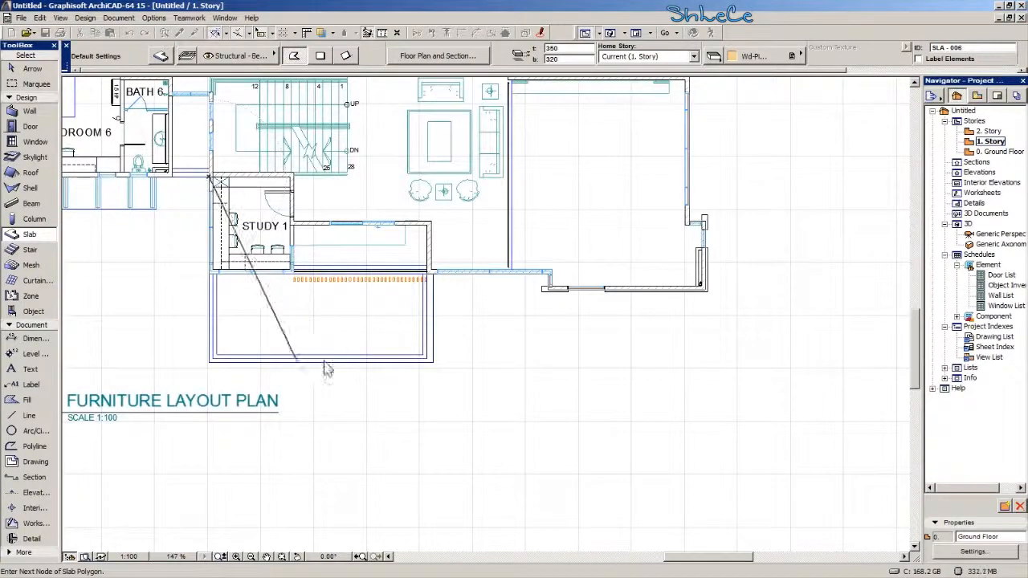
scroll(325, 368, "up", 6)
scroll(315, 297, "down", 3)
scroll(325, 500, "down", 2)
scroll(425, 490, "up", 4)
scroll(413, 450, "down", 2)
scroll(314, 449, "up", 2)
middle_click_drag(282, 423, 603, 429)
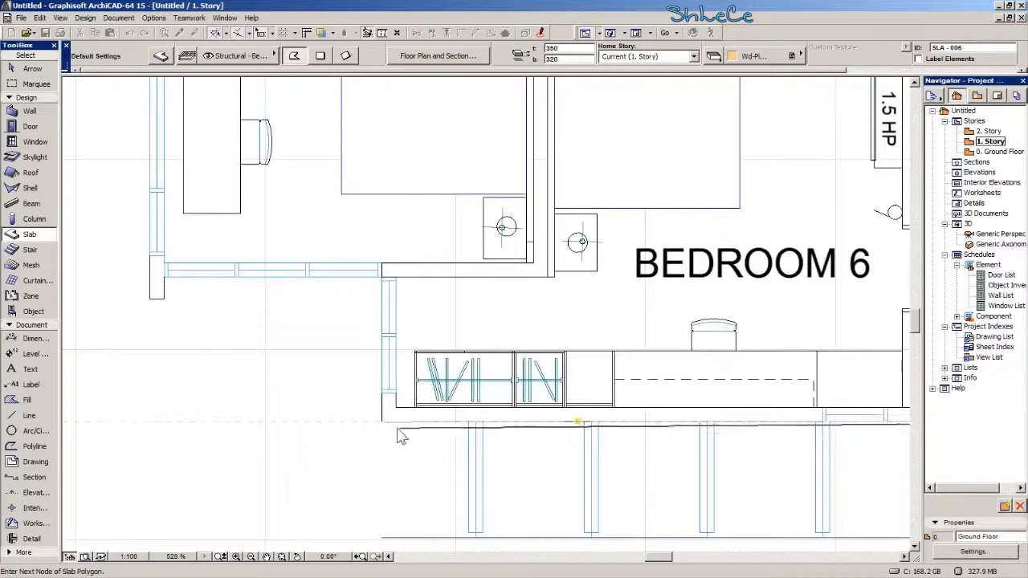
left_click(381, 421)
left_click(382, 265)
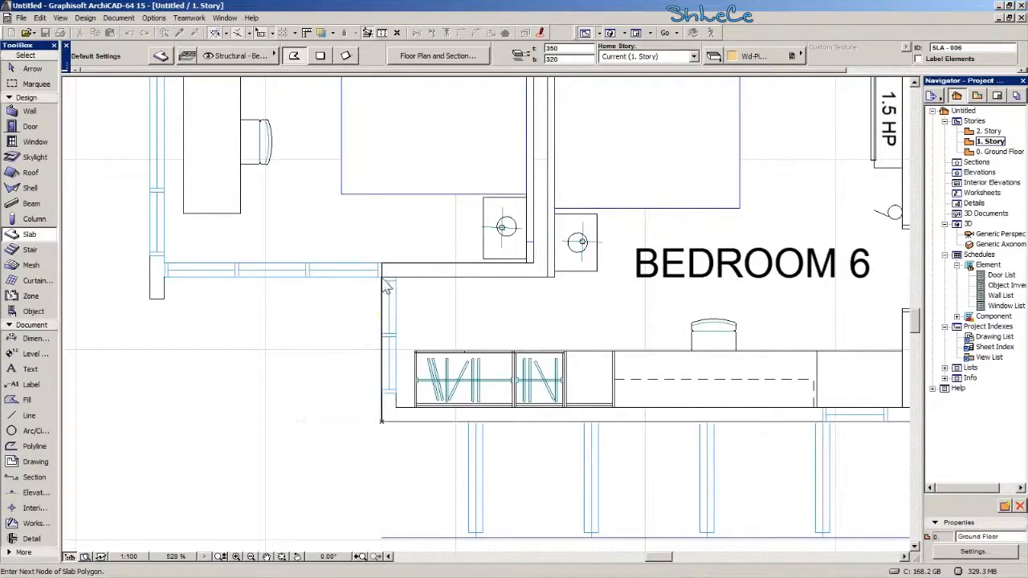
scroll(385, 289, "down", 2)
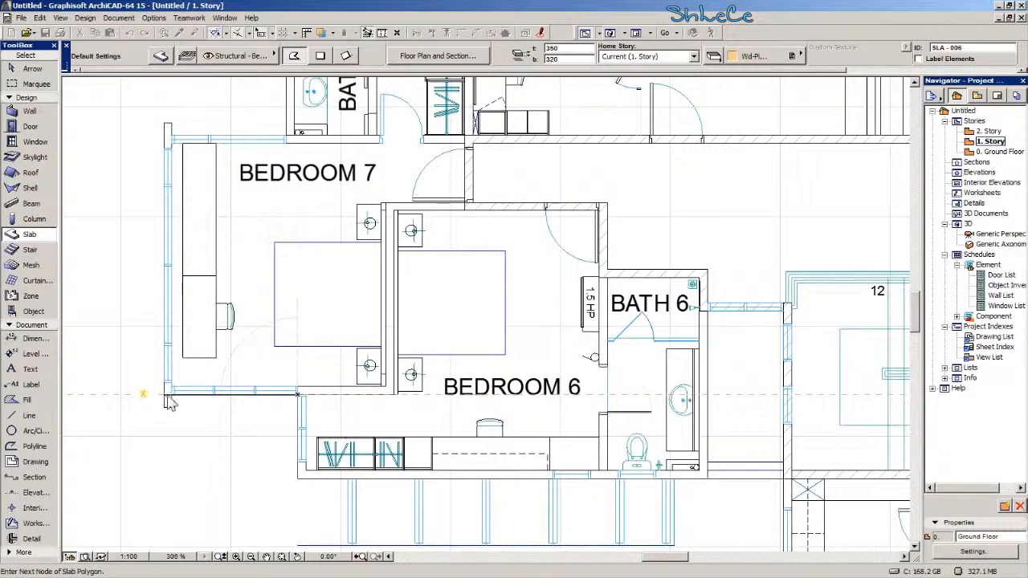
Trace the slab outline from Study 1's upper outer corner past the small window and around the walls of Bath 6 and Bedroom 6.
left_click(781, 479)
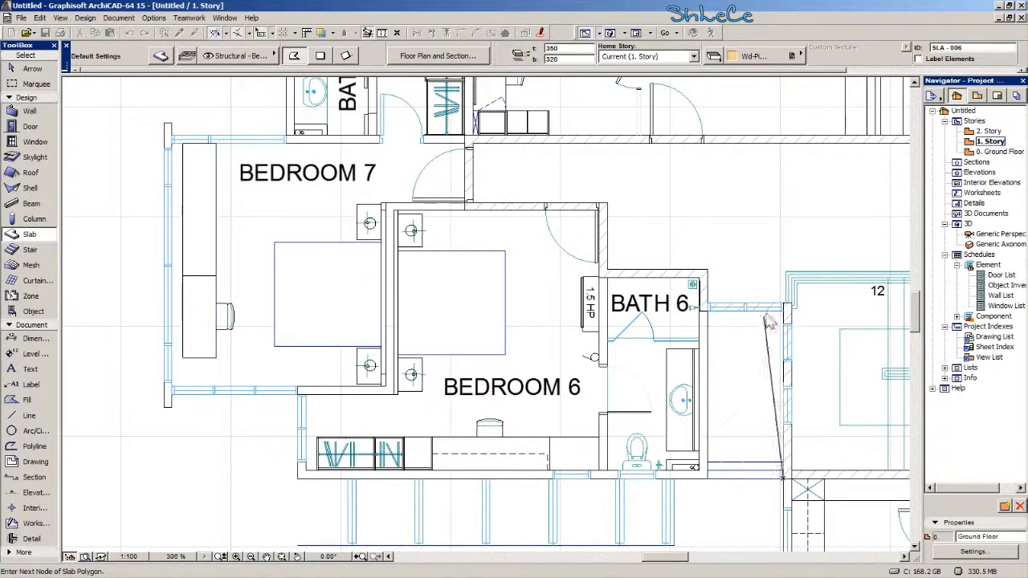
scroll(767, 319, "up", 1)
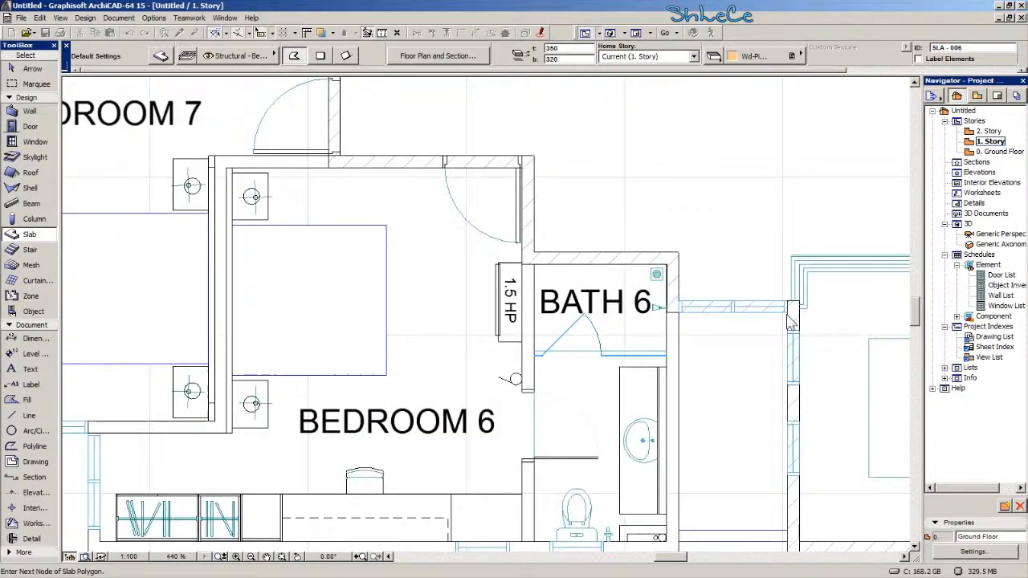
left_click(667, 311)
left_click(667, 264)
left_click(522, 264)
left_click(521, 167)
Continue the slab outline past Bedroom 7's door, along the corridor wall below Bedrooms 5 and 4, and up the wall between Baths 4 and 3.
middle_click_drag(325, 168, 328, 380)
scroll(331, 277, "down", 1)
scroll(331, 277, "down", 1)
left_click(337, 377)
left_click(337, 319)
middle_click_drag(650, 337, 248, 490)
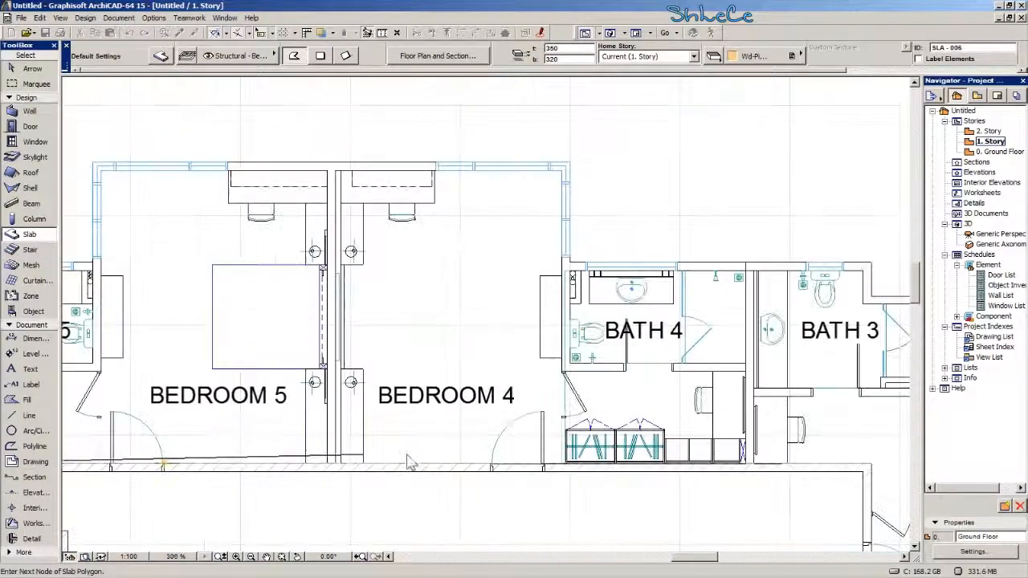
left_click(745, 465)
left_click(745, 265)
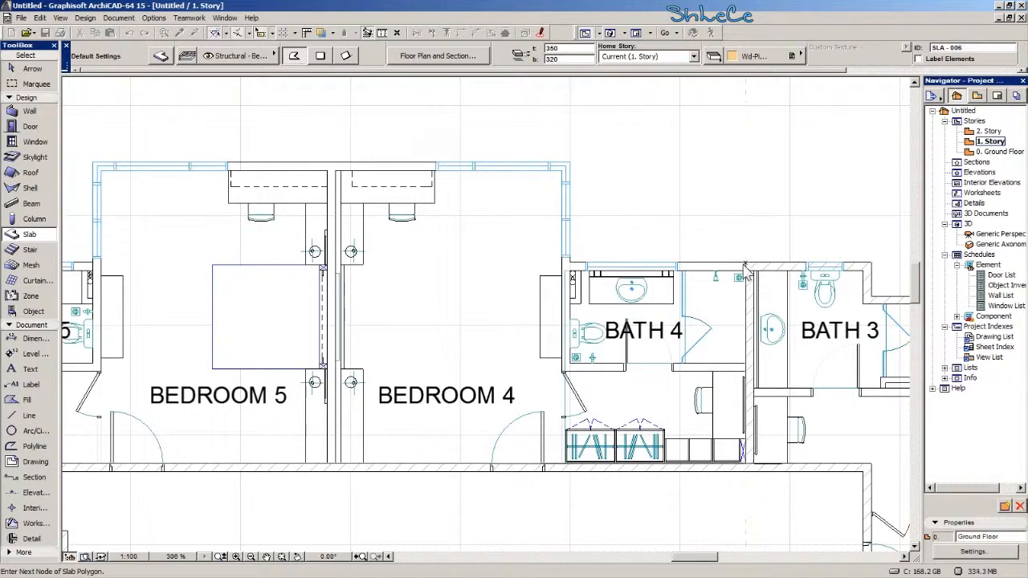
Trace the slab outline around Bath 3's jog and Bedroom 3's projecting bay, and close it at Bedroom 3's outer corner.
middle_click_drag(745, 273, 408, 270)
left_click(532, 261)
left_click(532, 293)
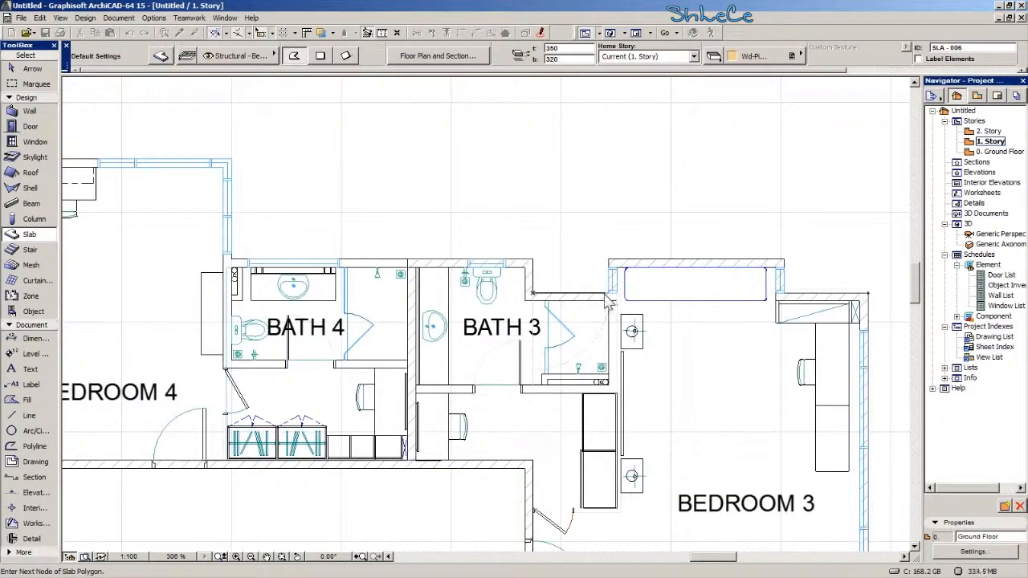
left_click(609, 296)
left_click(608, 261)
left_click(784, 260)
left_click(784, 293)
left_click(873, 300)
In the Generic Perspective view, elevate the new slab to the upper walls' top, with its top at 730 and bottom at 700.
double_click(995, 234)
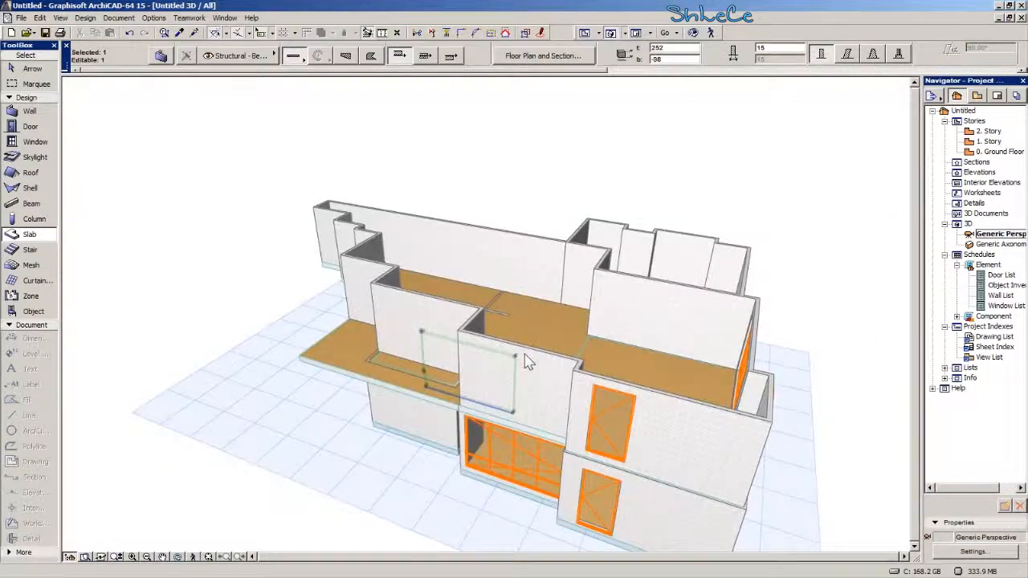
left_click(24, 70)
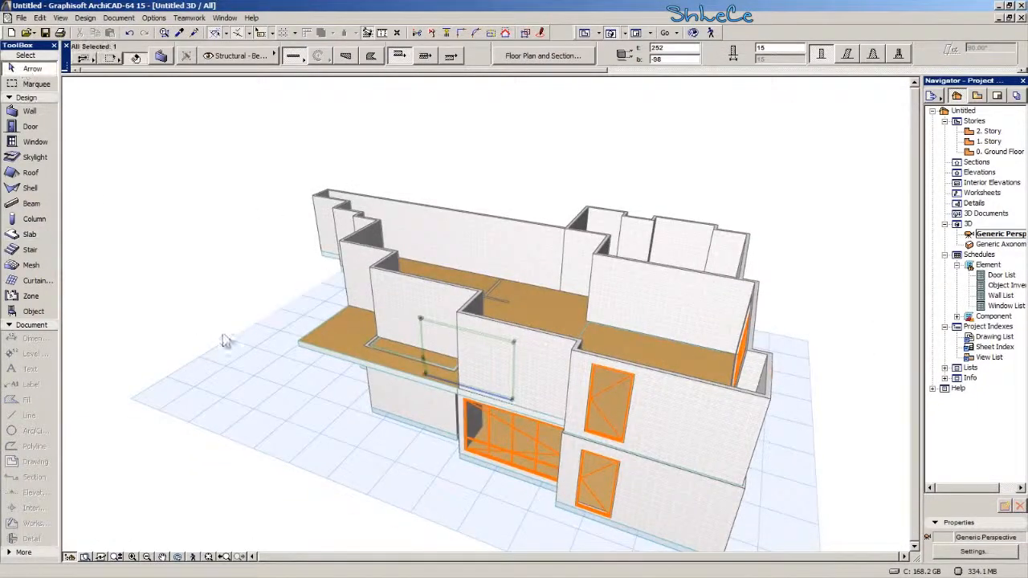
left_click(346, 328)
middle_click_drag(346, 328, 291, 345, "shift")
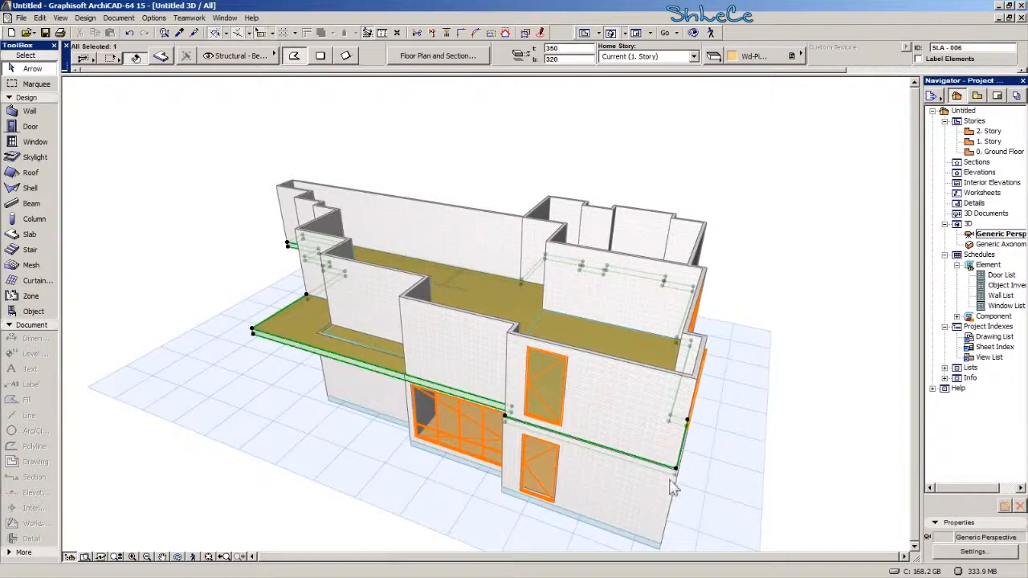
scroll(670, 481, "up", 3)
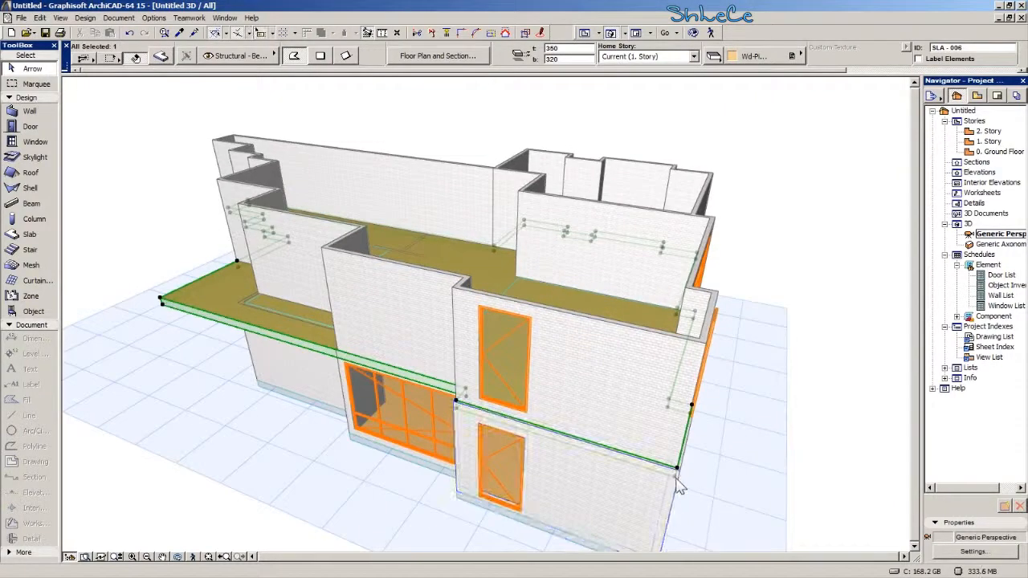
left_click(677, 471)
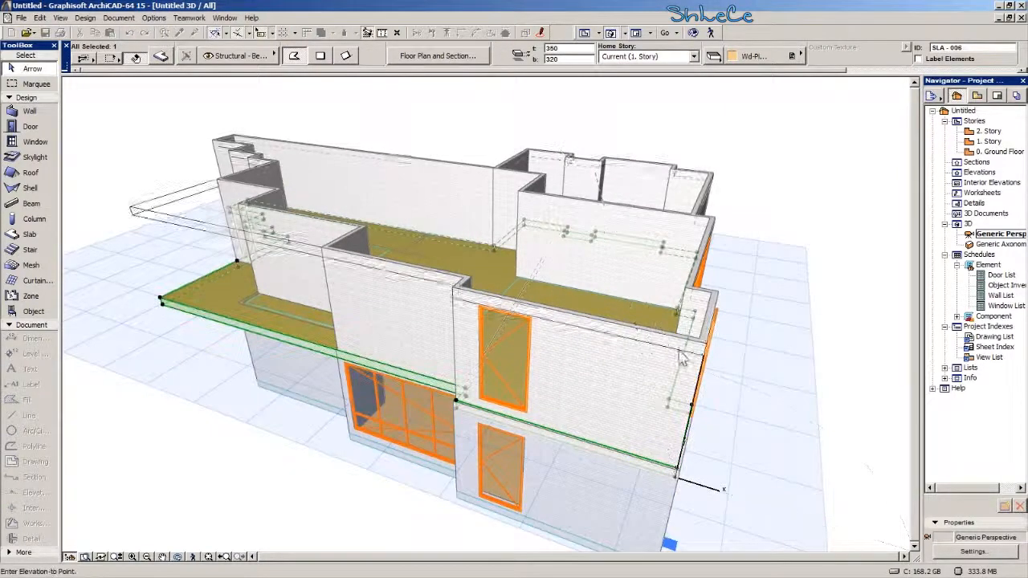
left_click(566, 159)
middle_click_drag(474, 366, 428, 163, "shift")
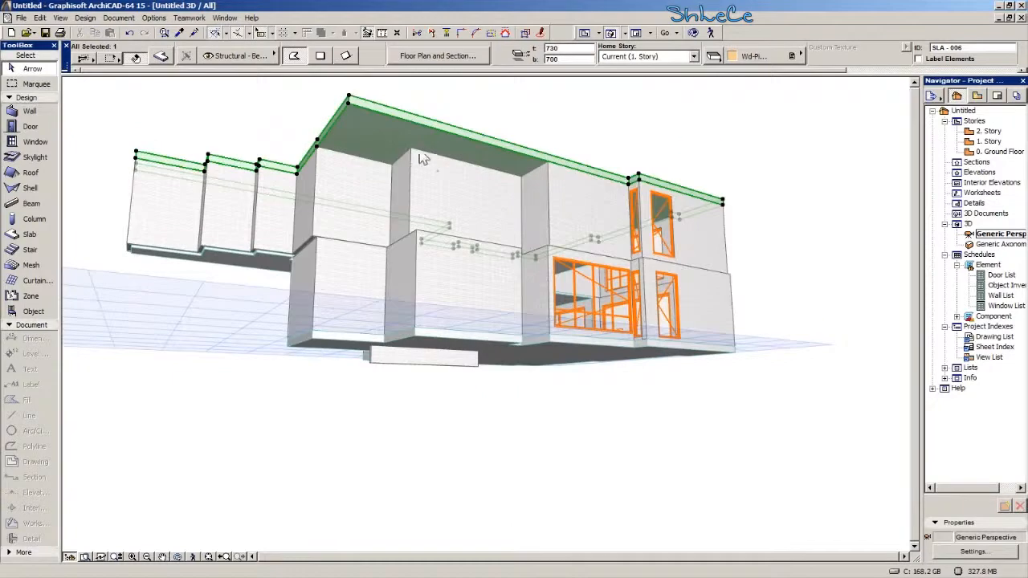
Return to the 1. Story plan and select the raised slab around Study 1.
double_click(989, 142)
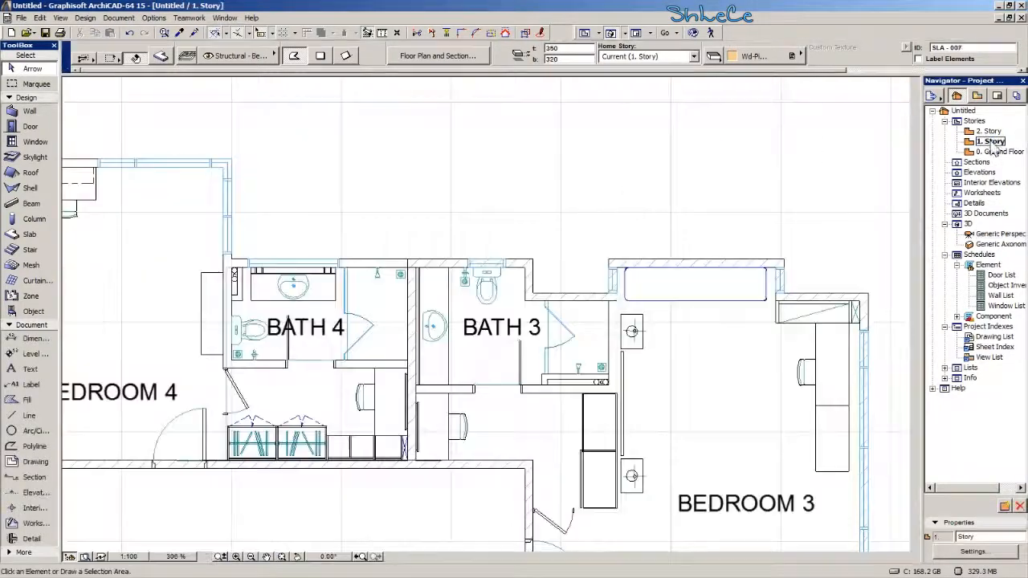
scroll(434, 277, "down", 5)
left_click(415, 238)
middle_click_drag(410, 266, 410, 313)
scroll(376, 277, "up", 3)
scroll(298, 327, "up", 4)
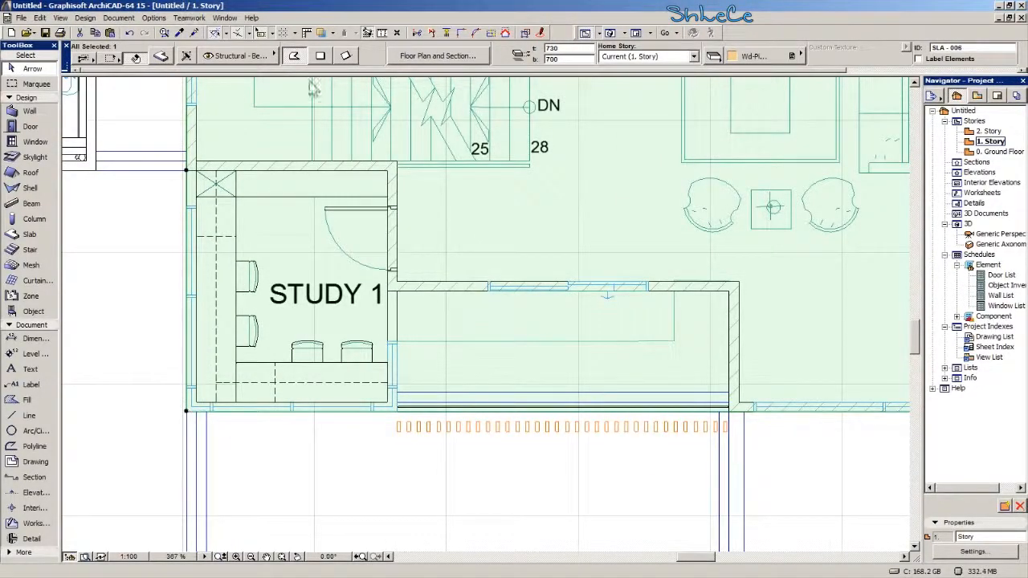
left_click(29, 234)
scroll(167, 321, "down", 3)
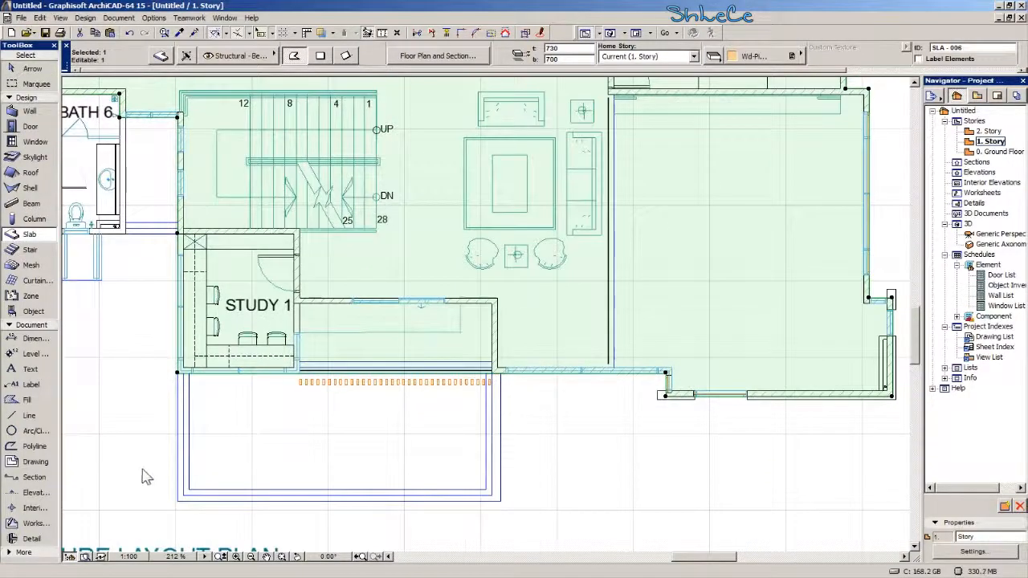
key("Escape")
left_click(34, 70)
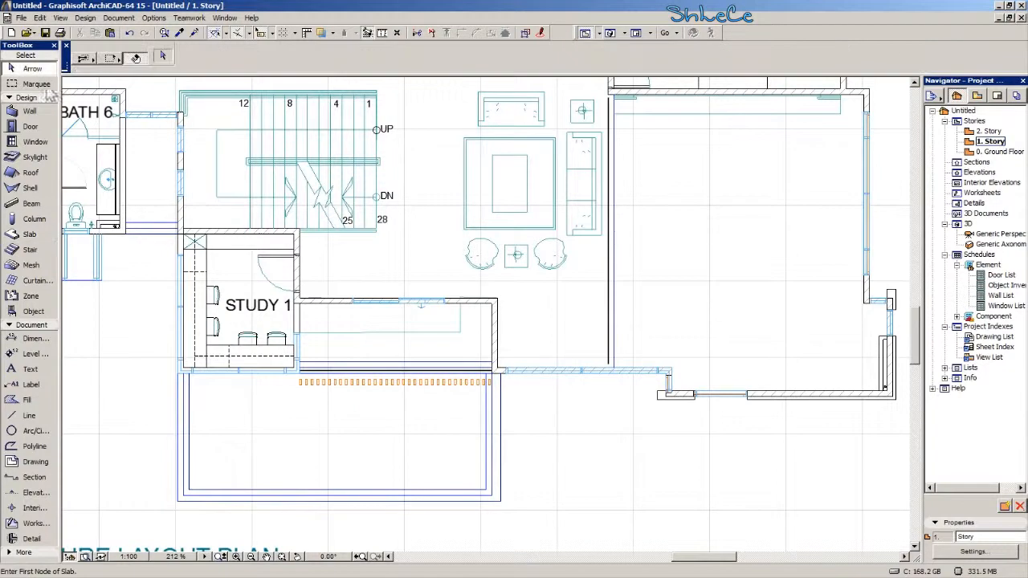
Cut a rectangle out of the raised slab over the balcony and lower part of Study 1, regularizing the resulting polygon.
left_click(427, 243)
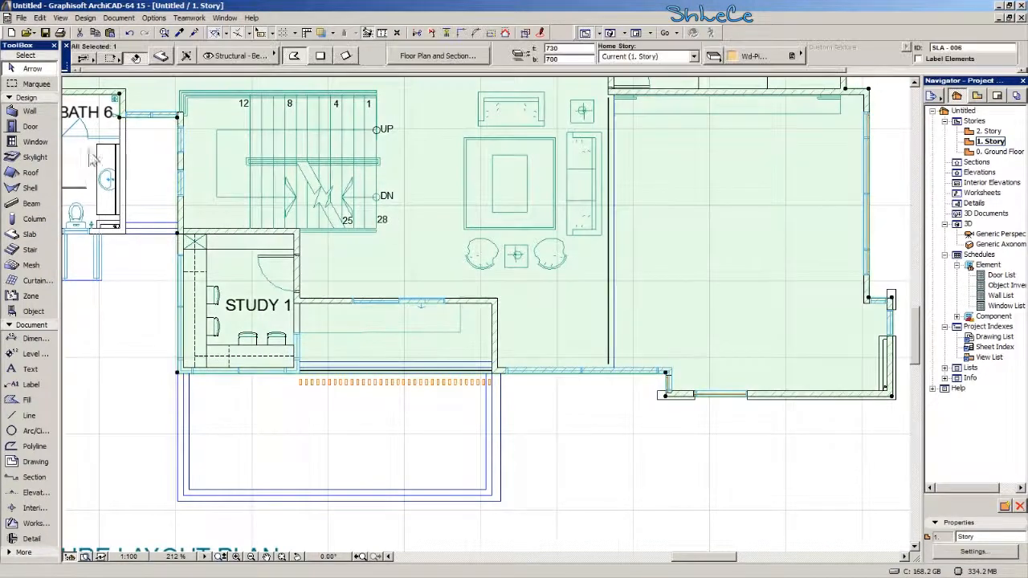
left_click(28, 234)
left_click(497, 301)
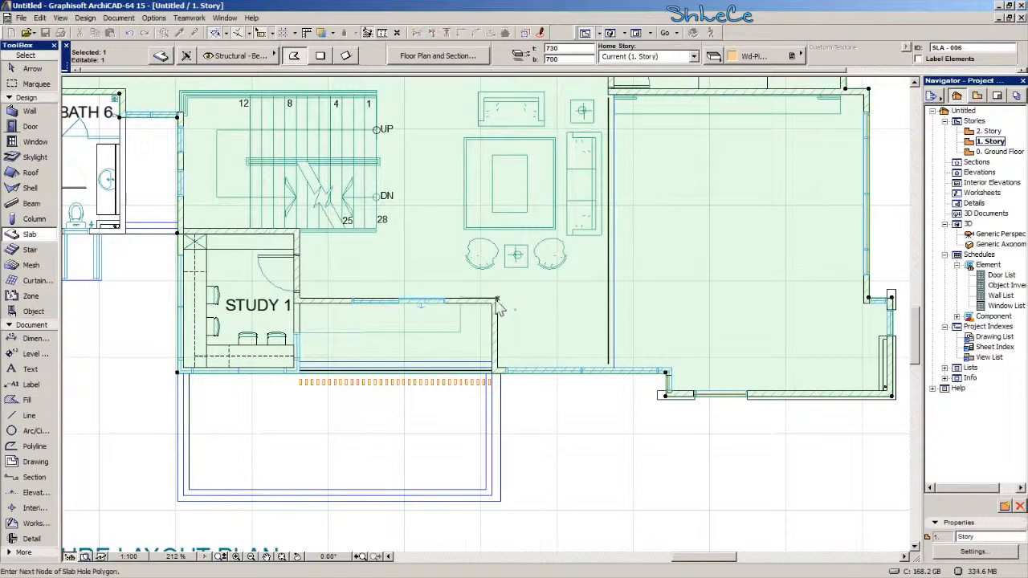
left_click(319, 55)
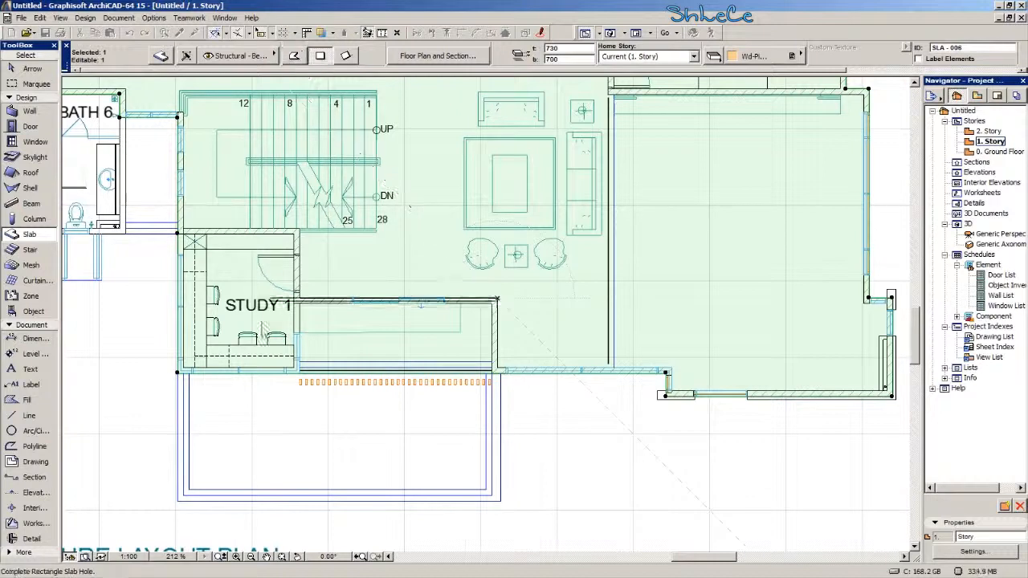
left_click(165, 390)
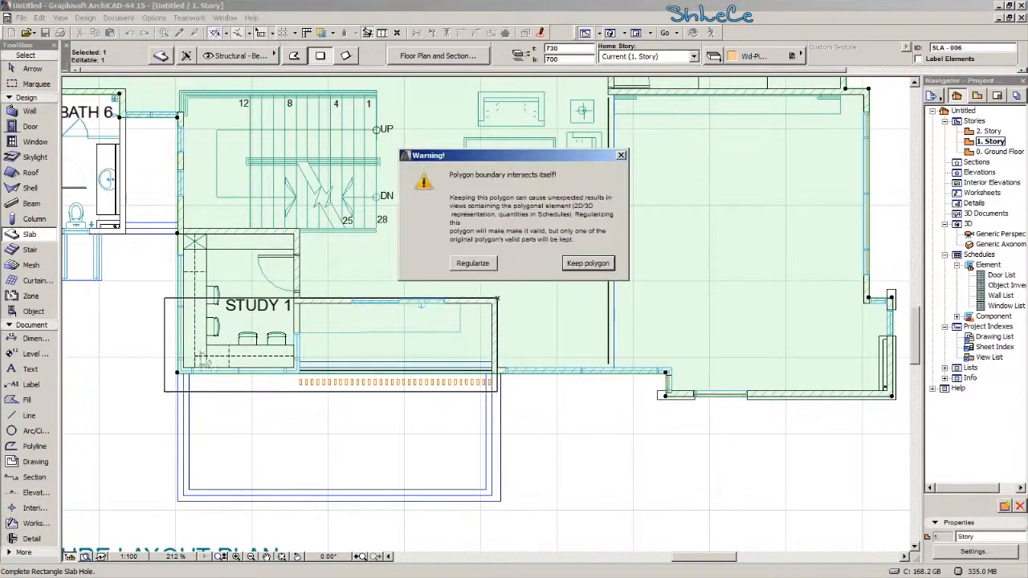
left_click(473, 264)
scroll(172, 225, "up", 5)
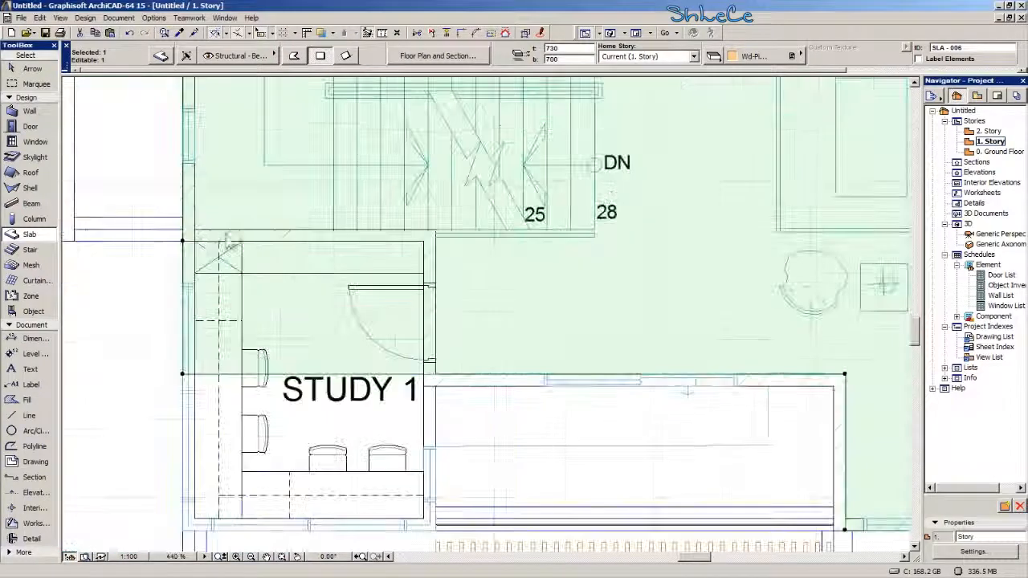
left_click(435, 231)
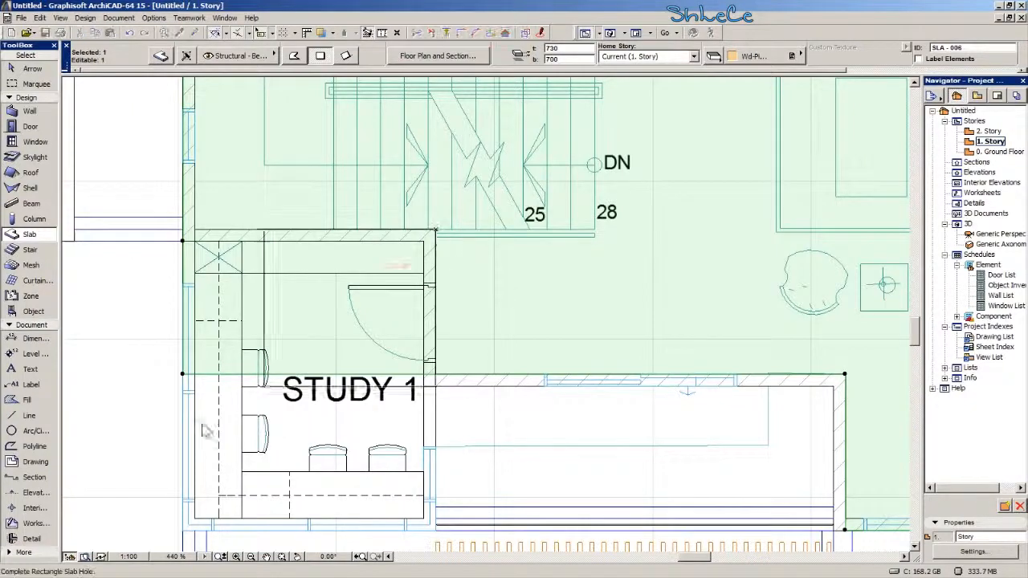
right_click(558, 261)
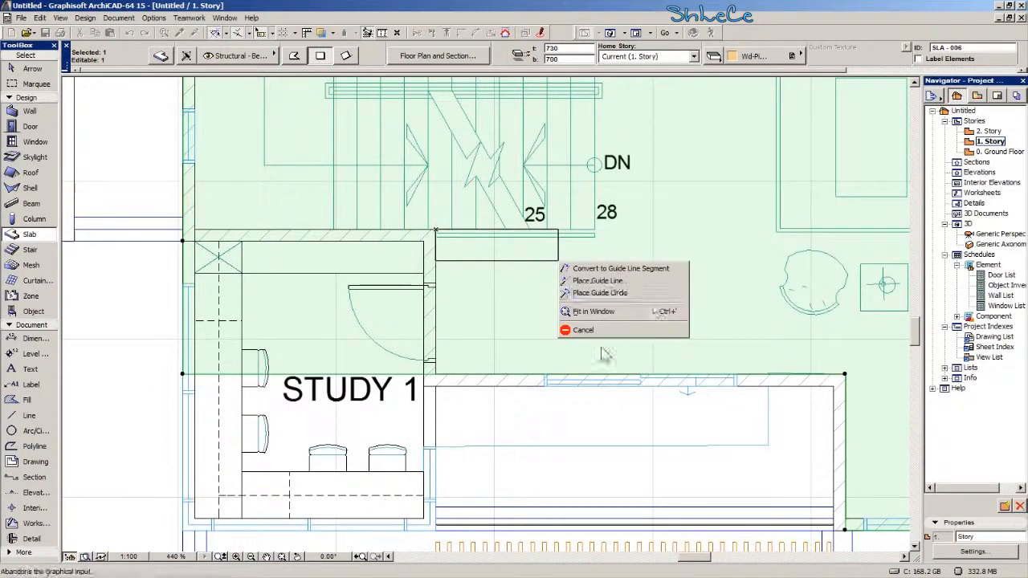
left_click(583, 330)
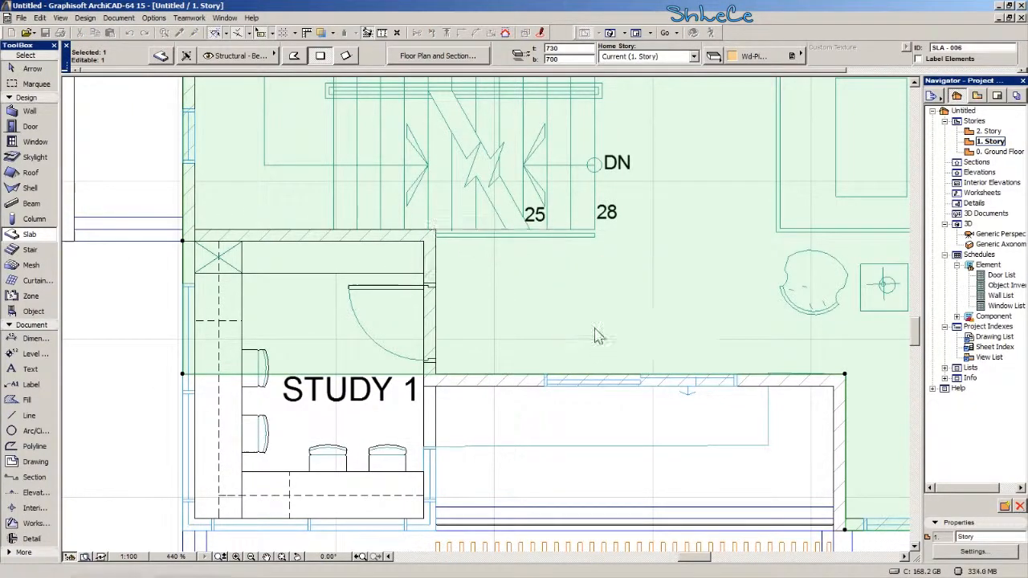
Cut a rectangle out of the raised slab over the upper part of Study 1, regularizing the resulting polygon.
left_click(424, 240)
left_click(154, 462)
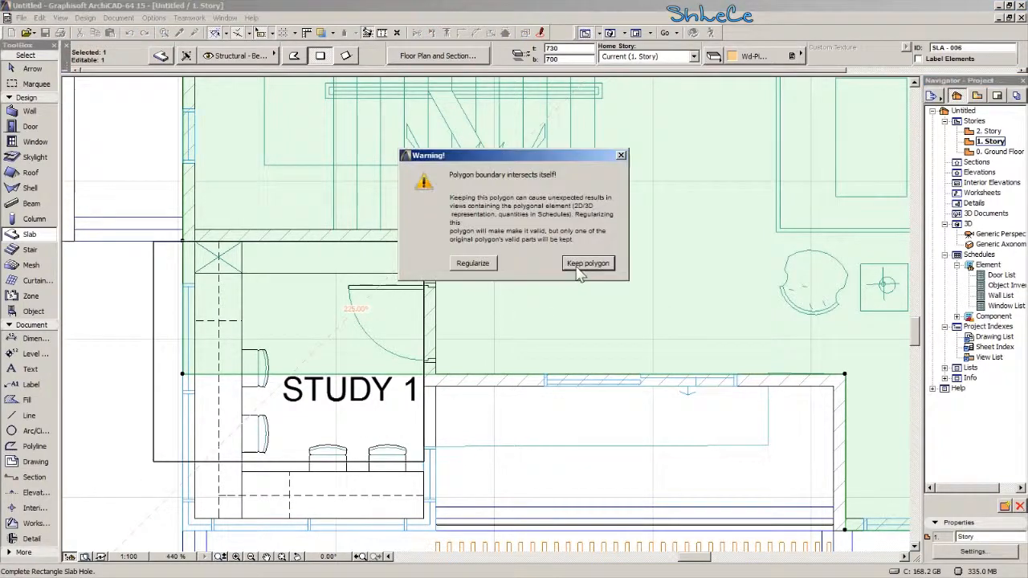
left_click(477, 265)
middle_click_drag(484, 428, 430, 421)
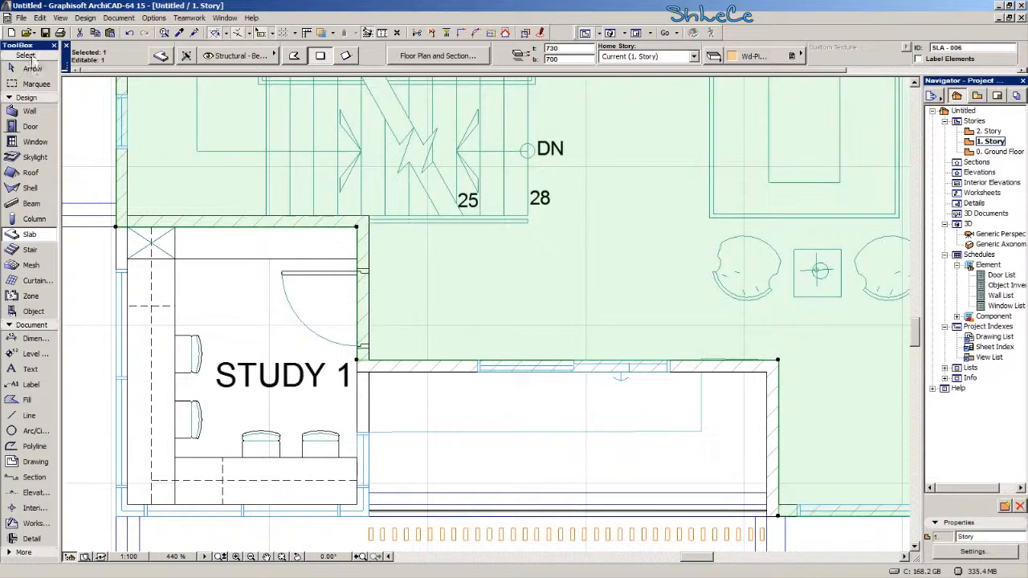
Select the raised roof slab and move its corner beside Study 1's door onto the balcony-side face of the wall.
left_click(32, 69)
scroll(375, 372, "up", 3)
scroll(430, 447, "up", 2)
scroll(427, 440, "up", 1)
left_click(427, 440)
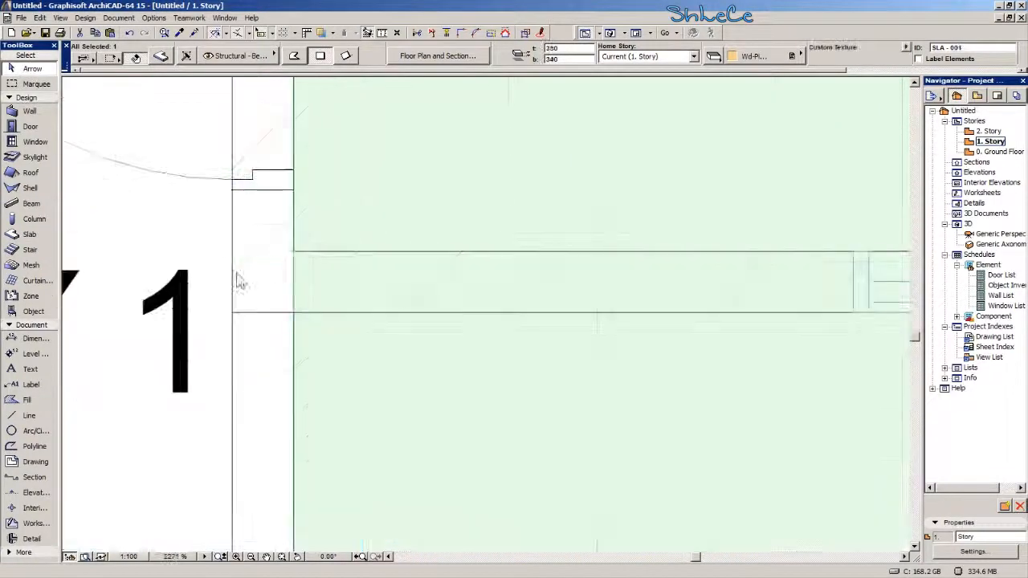
scroll(270, 256, "down", 3)
middle_click_drag(259, 291, 385, 361)
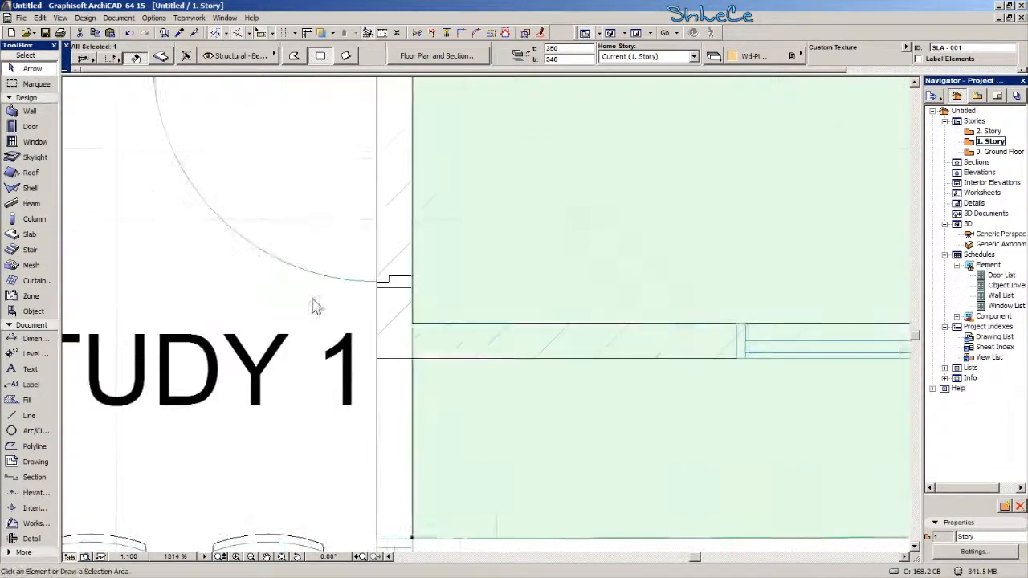
left_click(312, 298)
scroll(401, 283, "down", 4)
left_click(479, 250)
scroll(394, 308, "up", 5)
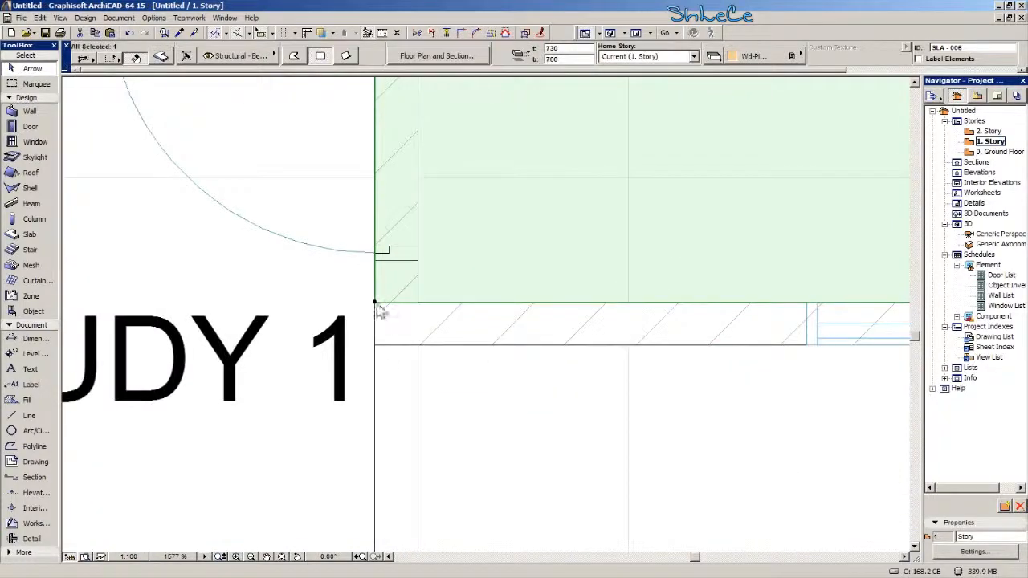
left_click_drag(375, 346, 375, 350)
left_click(375, 346)
Move the slab's two corners at the balcony's far side wall onto that wall's balcony-side face and deselect the slab.
scroll(489, 355, "down", 5)
middle_click_drag(883, 386, 469, 216)
scroll(381, 300, "up", 3)
left_click(382, 296)
left_click(354, 326)
scroll(393, 365, "down", 3)
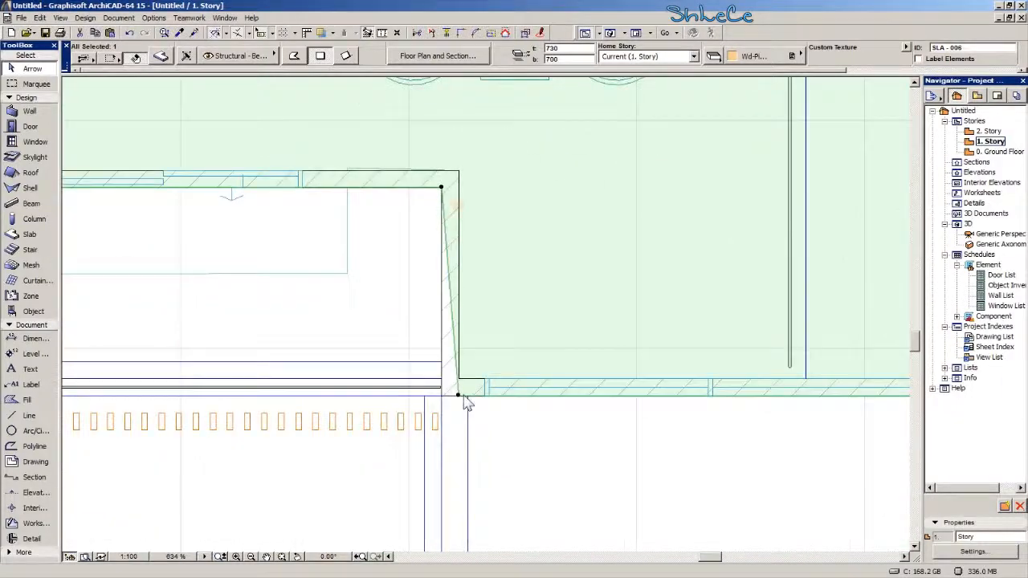
left_click(458, 395)
left_click(441, 395)
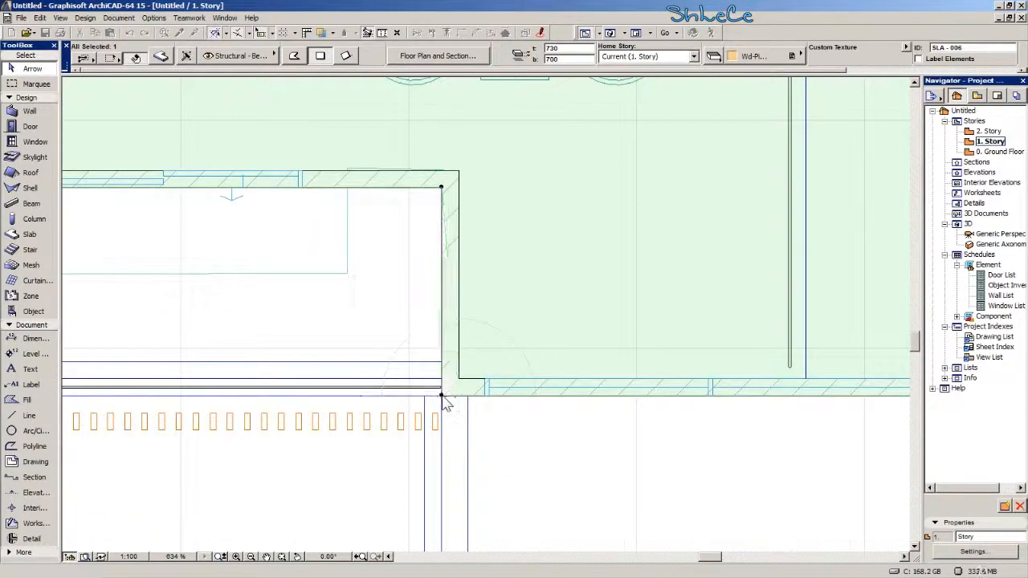
scroll(466, 416, "down", 5)
left_click(394, 471)
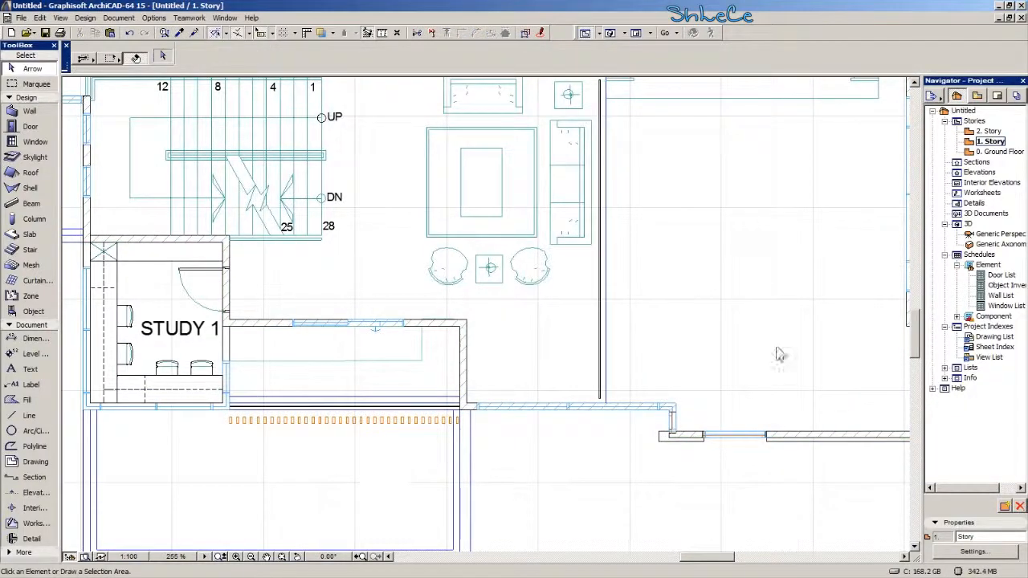
Examine the building in the Generic Perspective view from inside and outside to check the roof slab.
double_click(998, 236)
middle_click_drag(469, 281, 563, 296, "shift")
scroll(389, 391, "up", 3)
scroll(676, 310, "up", 3)
scroll(431, 294, "up", 3)
middle_click_drag(431, 294, 731, 308, "shift")
scroll(646, 268, "up", 2)
scroll(555, 236, "up", 3)
scroll(565, 273, "up", 2)
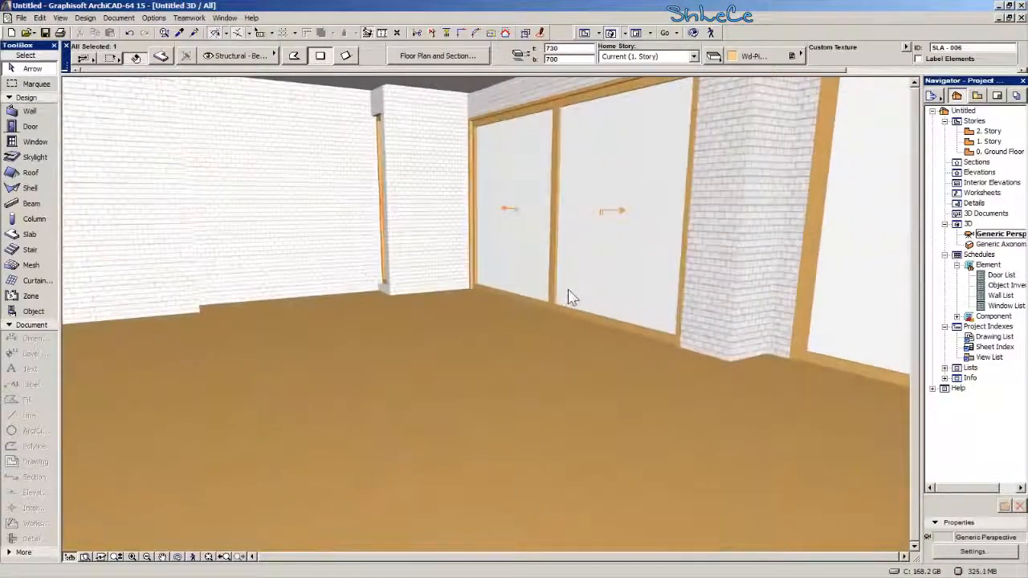
scroll(563, 305, "down", 5)
scroll(550, 313, "down", 5)
middle_click_drag(459, 339, 650, 488, "shift")
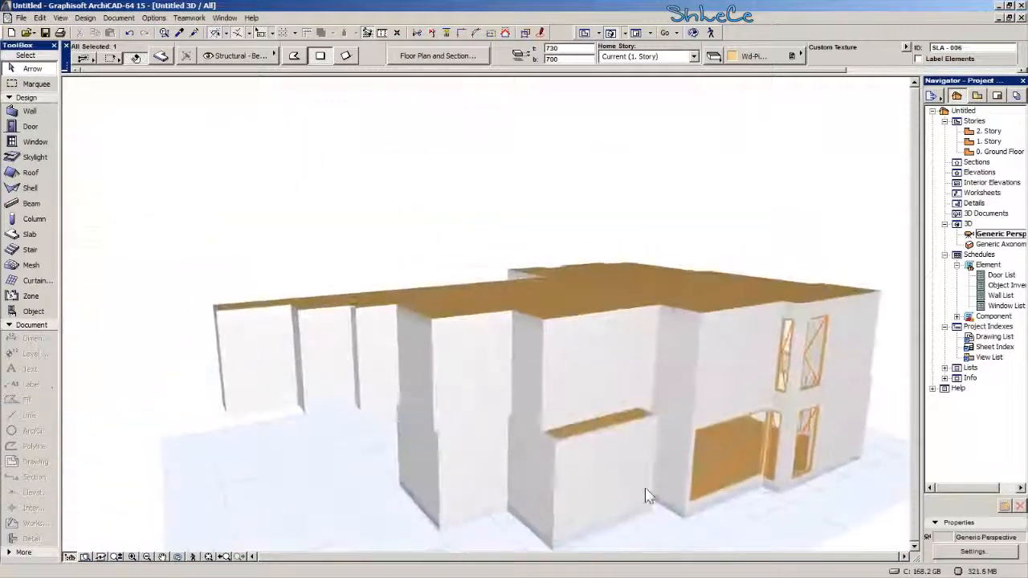
Review the Ground Floor plan from the kitchen and stairs across to the relaxing area.
left_click(1002, 152)
double_click(1007, 152)
scroll(346, 257, "down", 4)
middle_click_drag(325, 178, 521, 267)
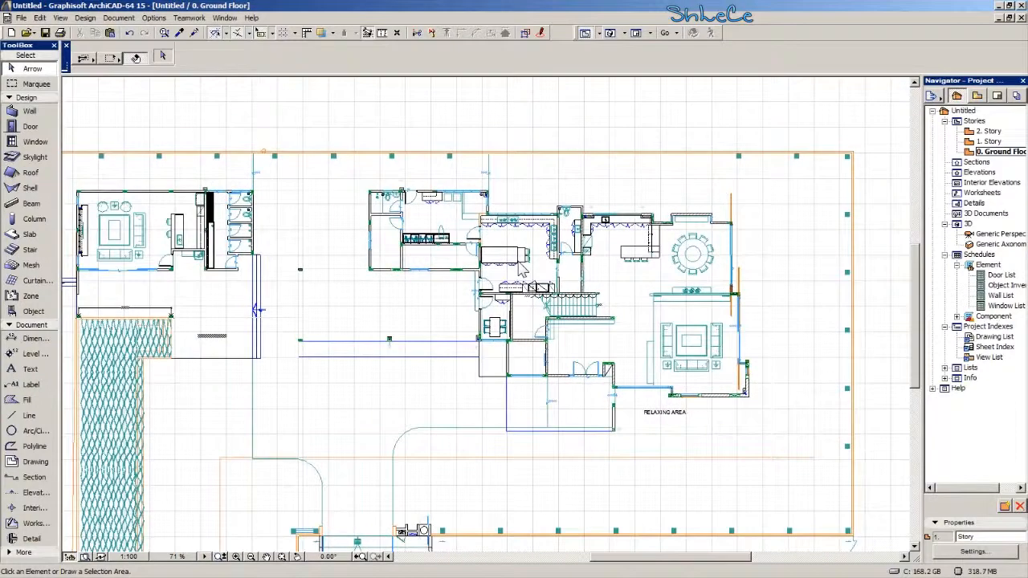
scroll(466, 293, "up", 3)
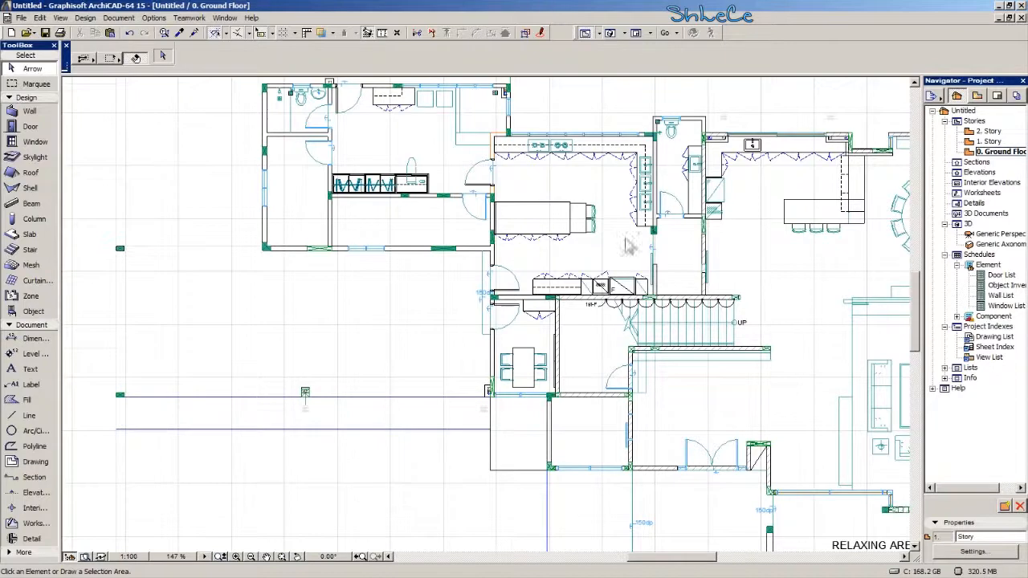
middle_click_drag(669, 367, 590, 358)
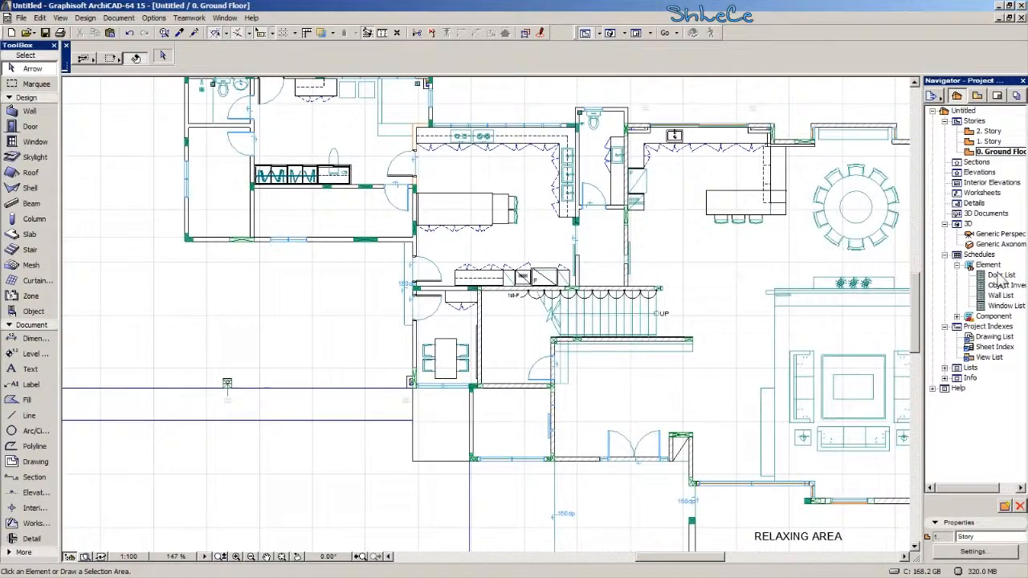
middle_click_drag(773, 347, 388, 284)
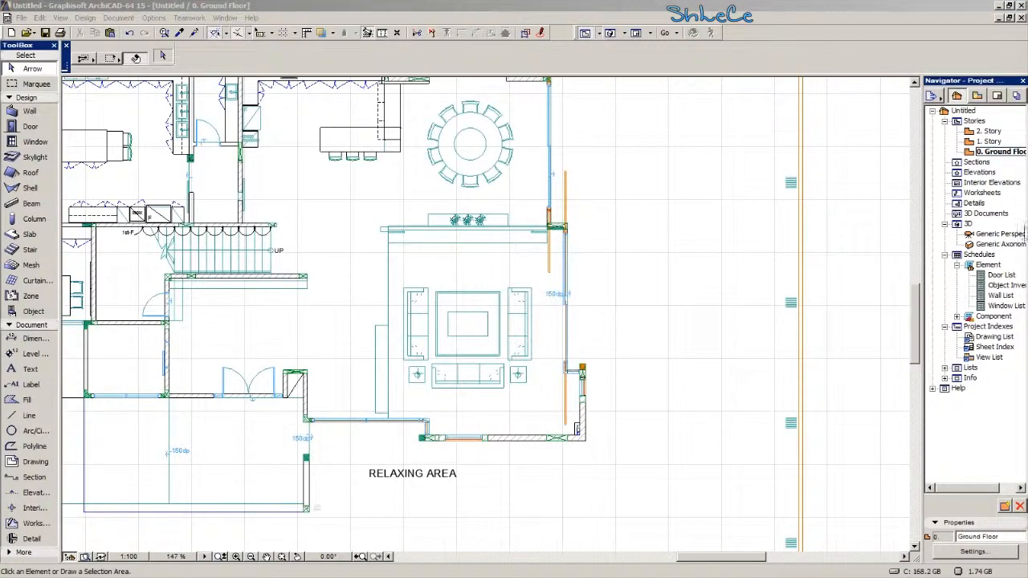
From the Generic Perspective view with nothing selected, save the model as a 3DStudio file (*.3ds) named Untitled in the CAD plans folder.
double_click(1002, 236)
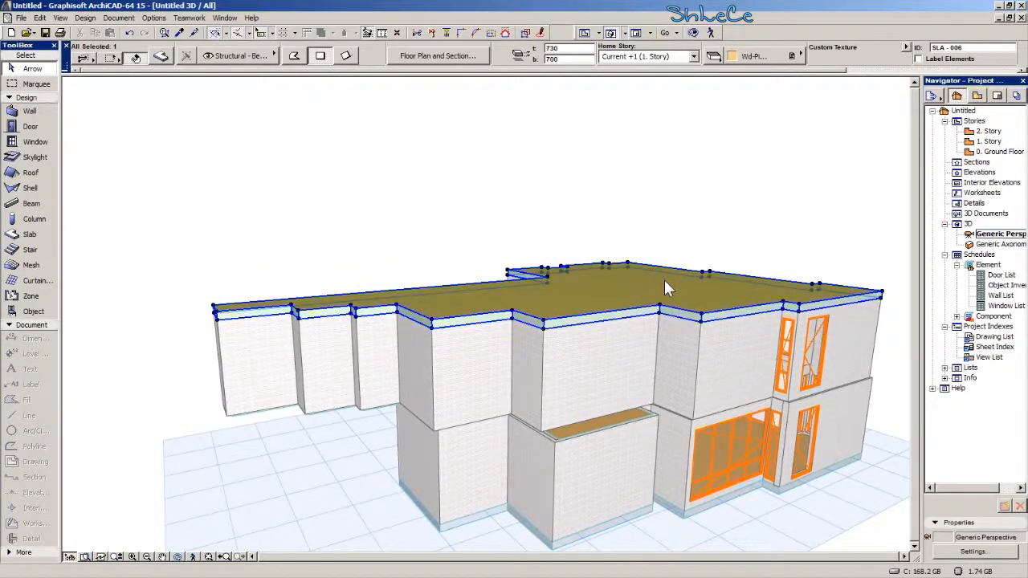
left_click(252, 157)
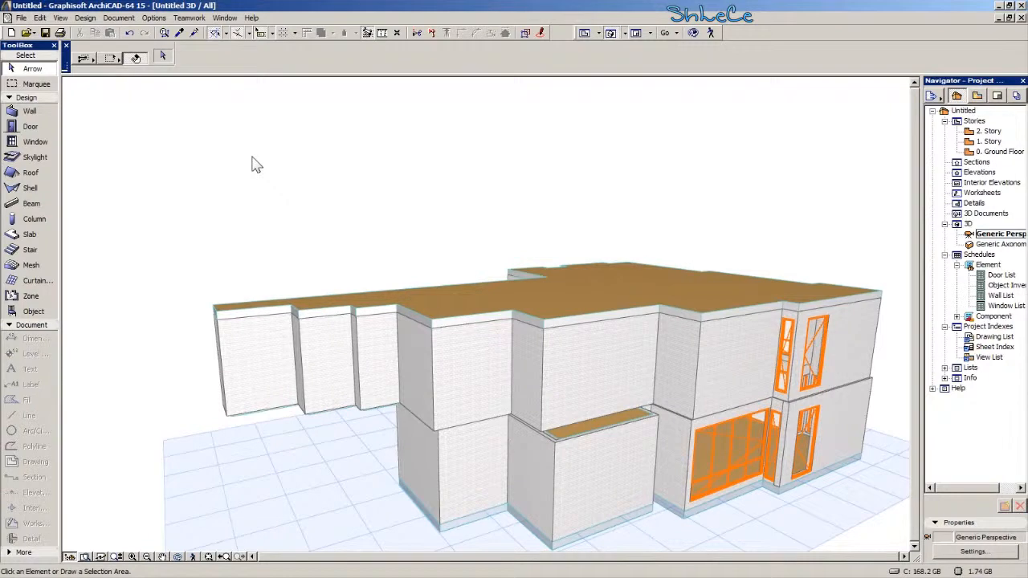
left_click(21, 18)
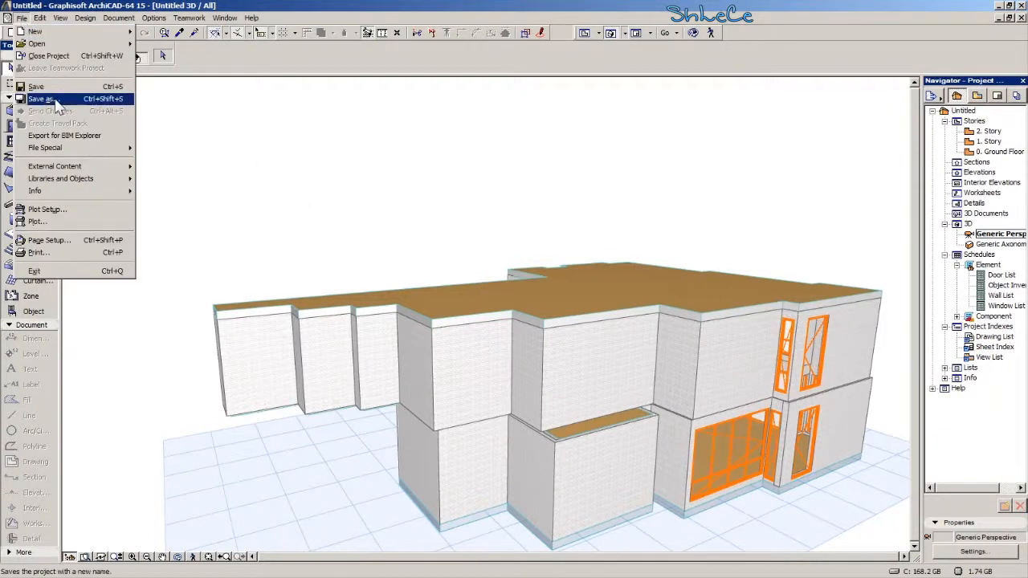
left_click(50, 99)
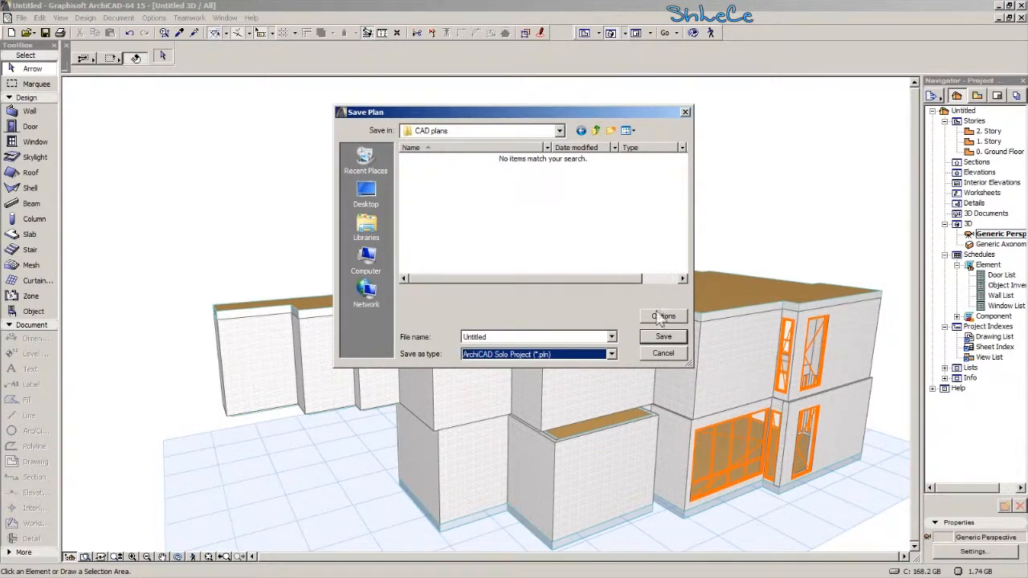
left_click(663, 316)
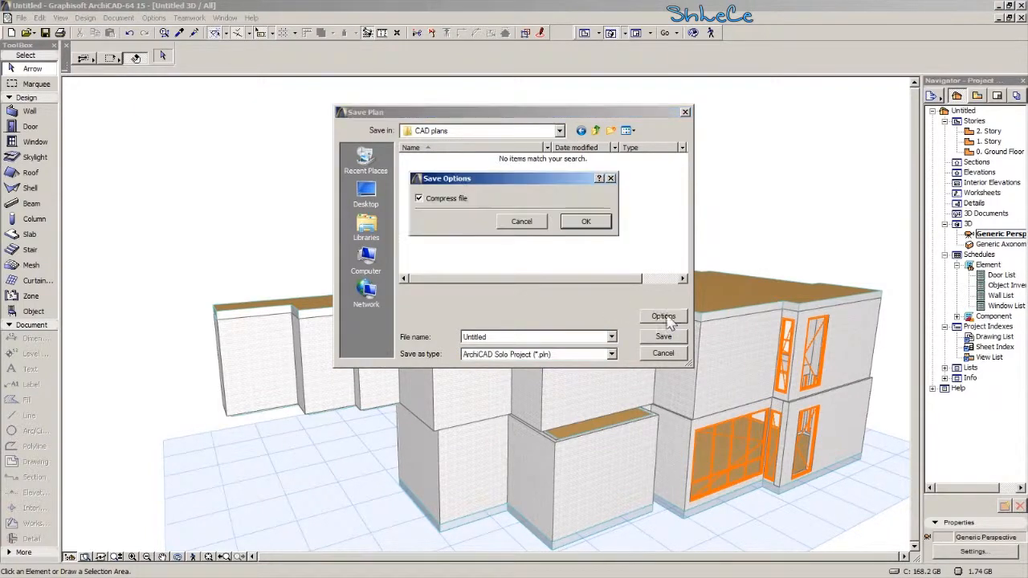
left_click(541, 225)
left_click(527, 354)
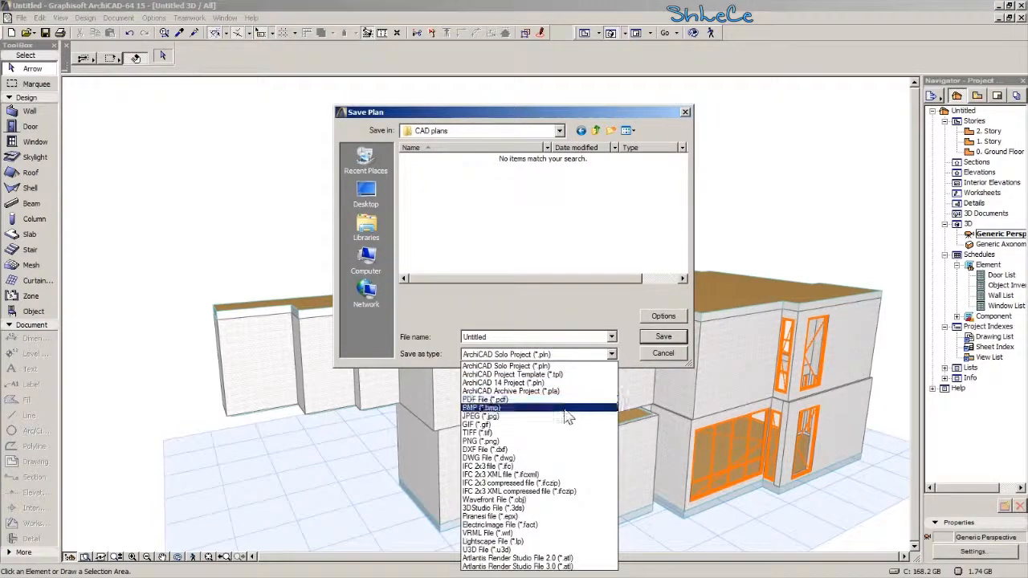
left_click(538, 509)
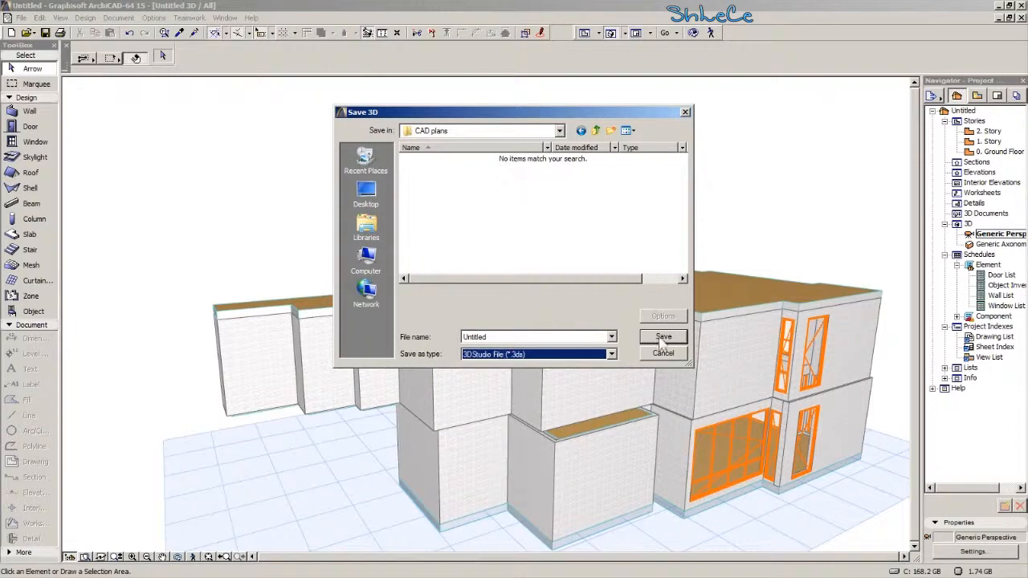
left_click(663, 337)
left_click(661, 338)
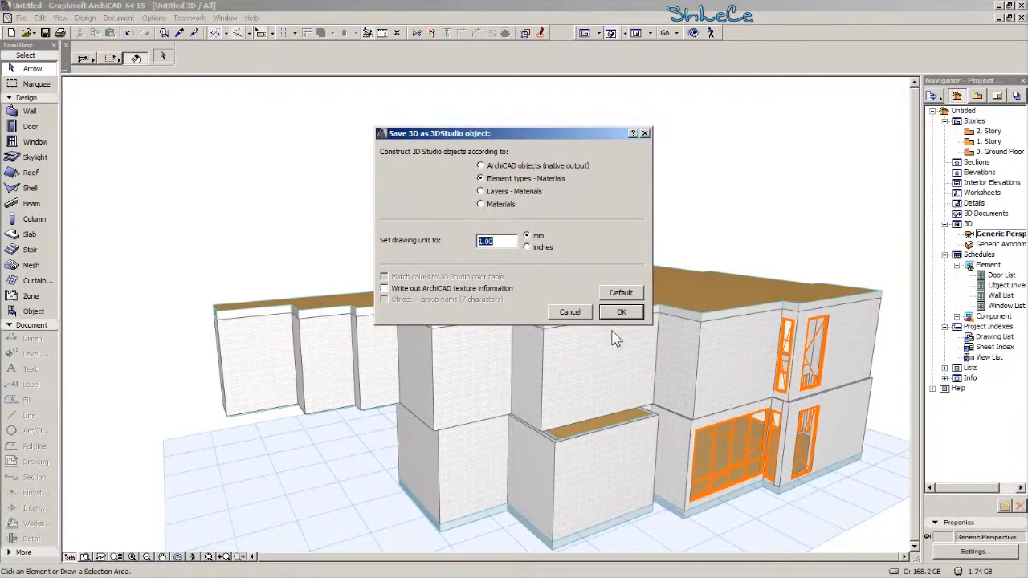
Construct the 3DS export from ArchiCAD objects (native output) with the drawing unit set to 1000 mm.
left_click(518, 168)
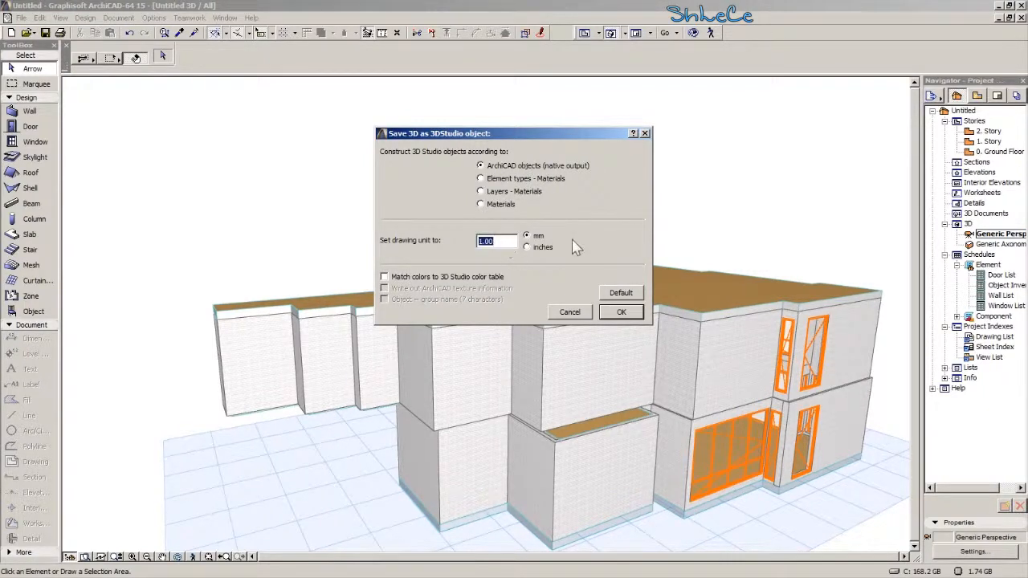
type("1000.00")
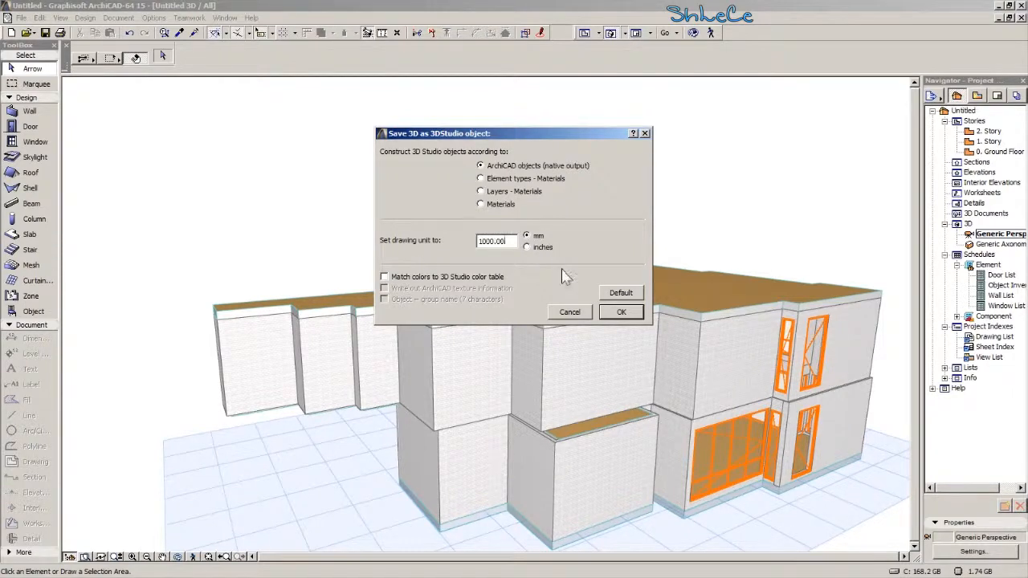
left_click(622, 313)
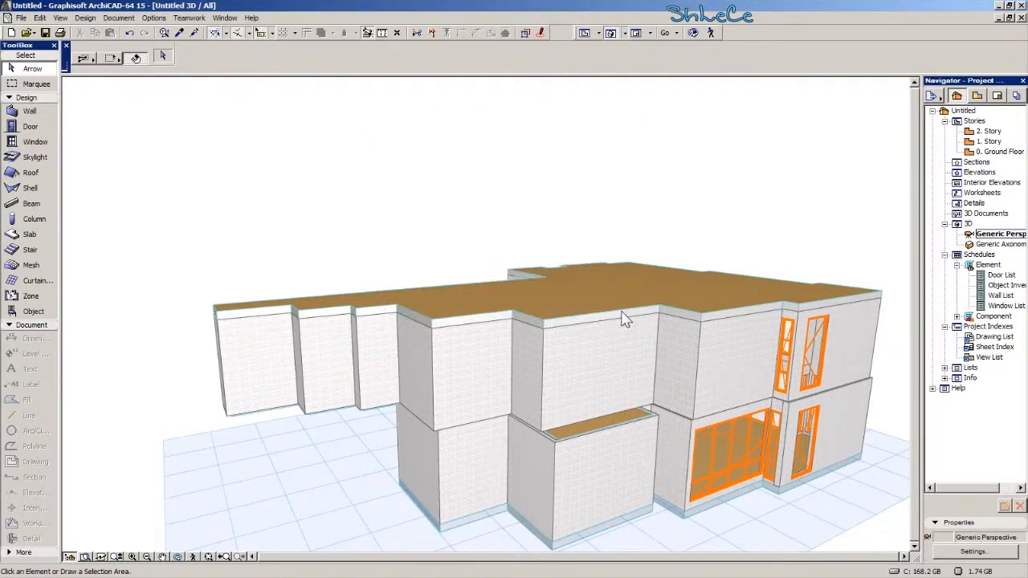